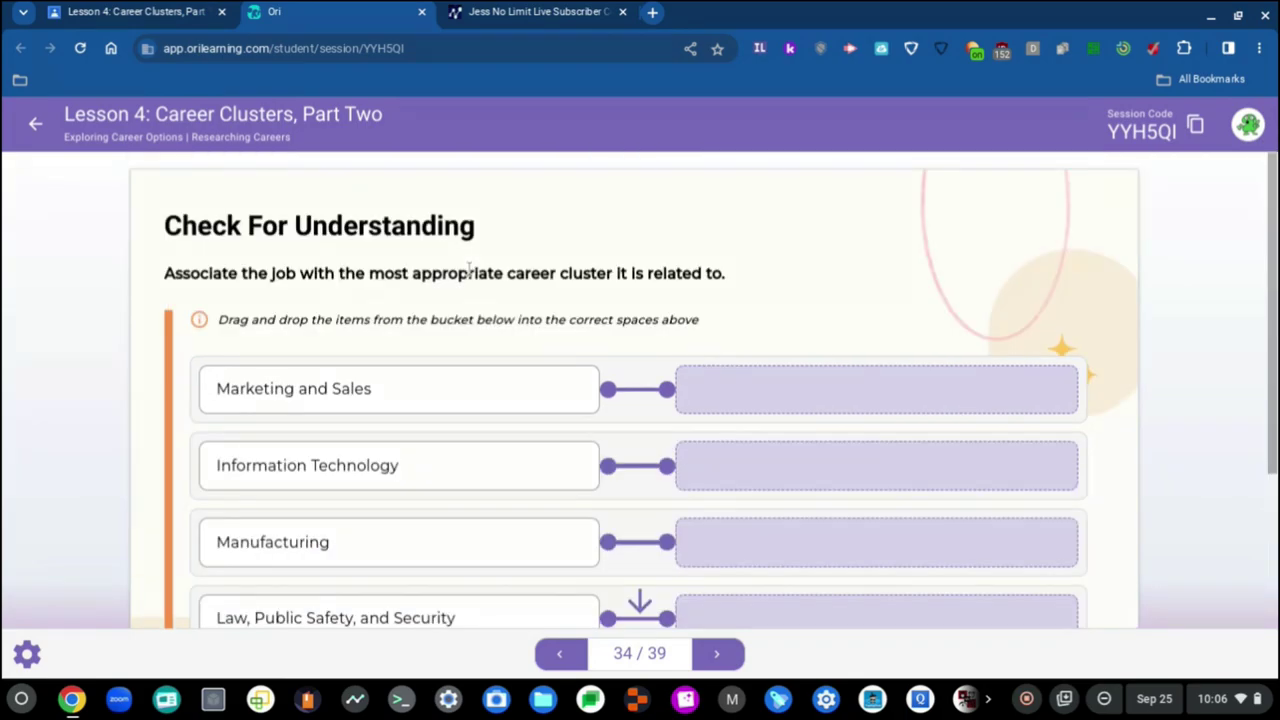
- Match Telemarketer to Marketing and Sales, Firefighter to Law, Public Safety, and Security, Factory foreman to Manufacturing, and Computer technician to Information Technology
scroll(435, 336, down, 1)
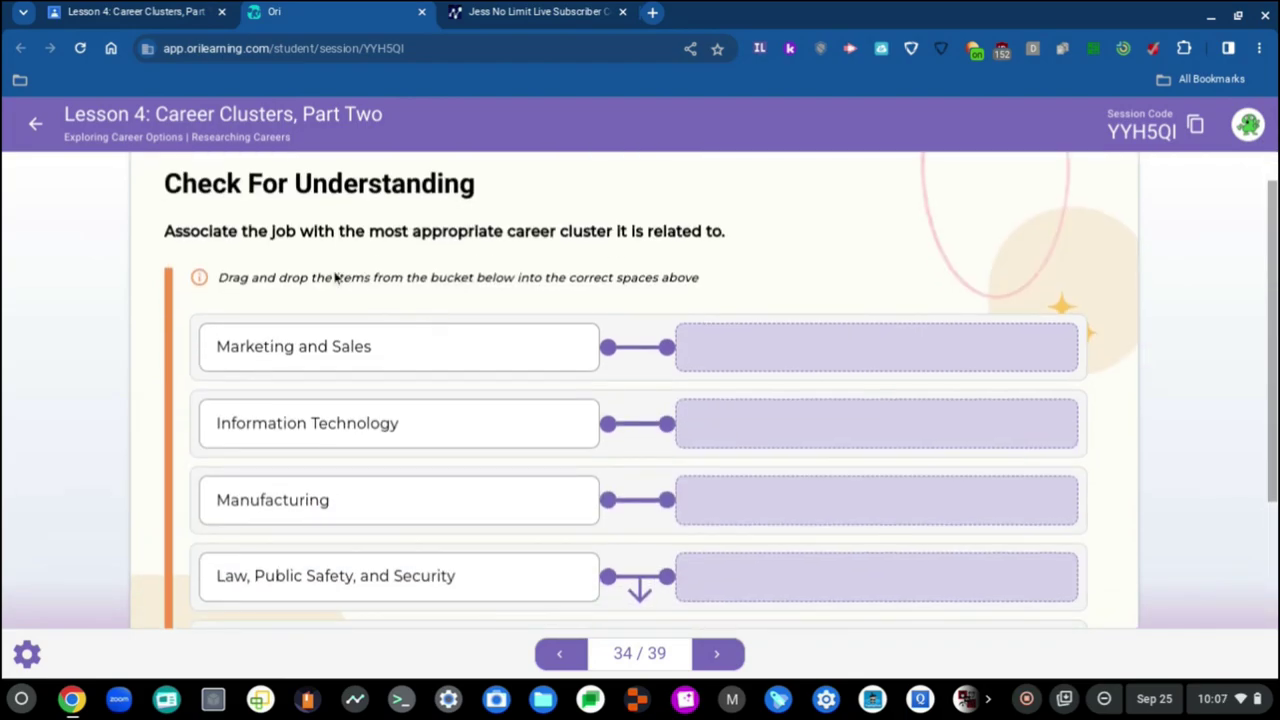
scroll(343, 294, up, 2)
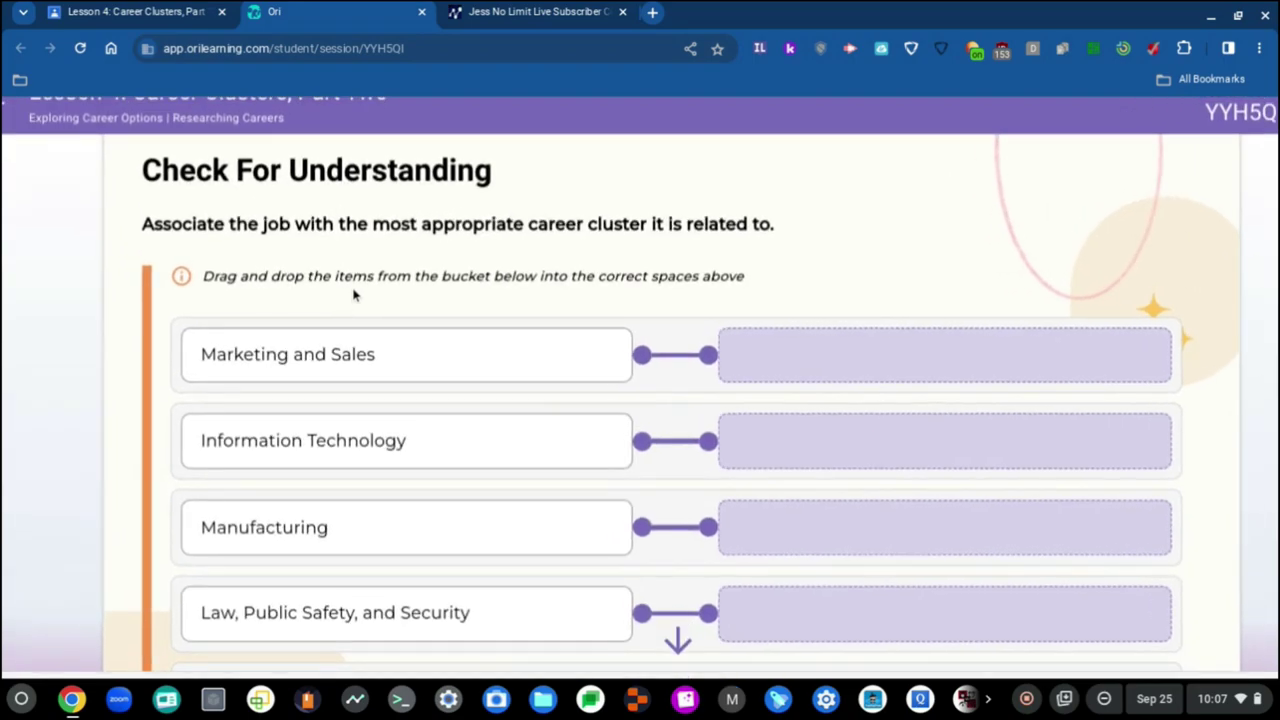
scroll(353, 294, down, 3)
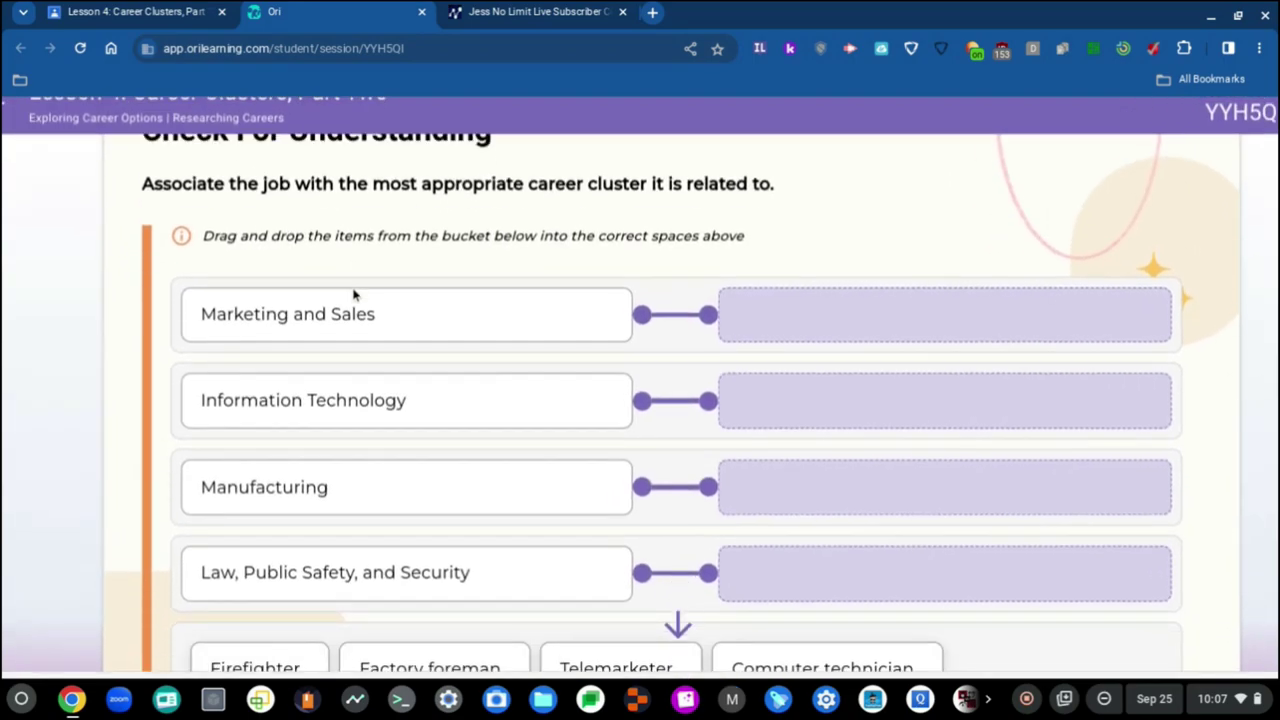
scroll(420, 515, right, 2)
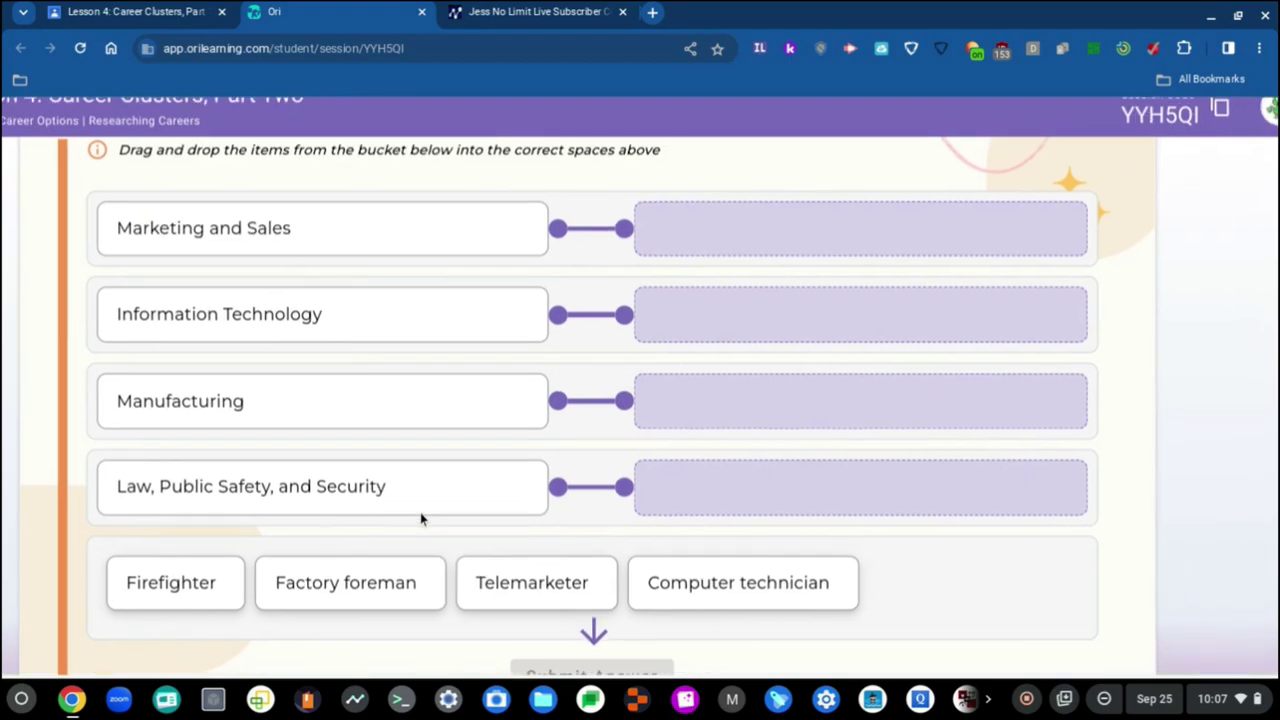
scroll(534, 620, up, 1)
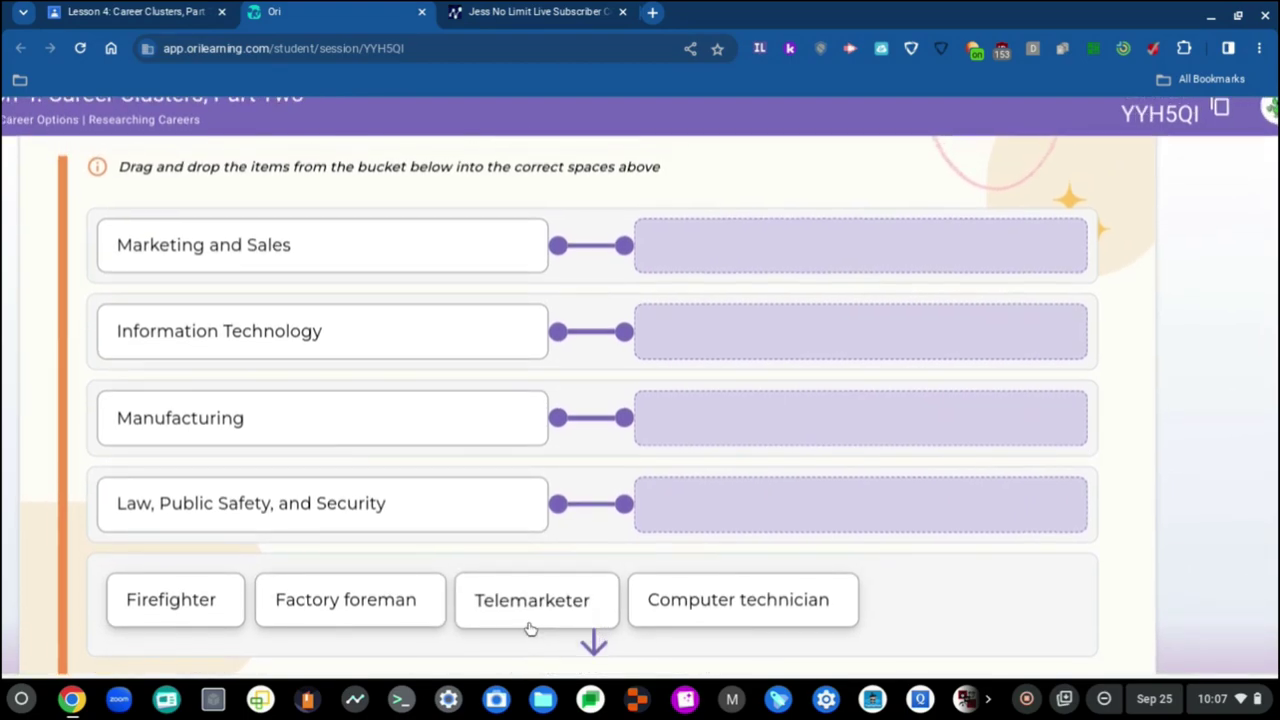
drag(534, 622, 770, 268)
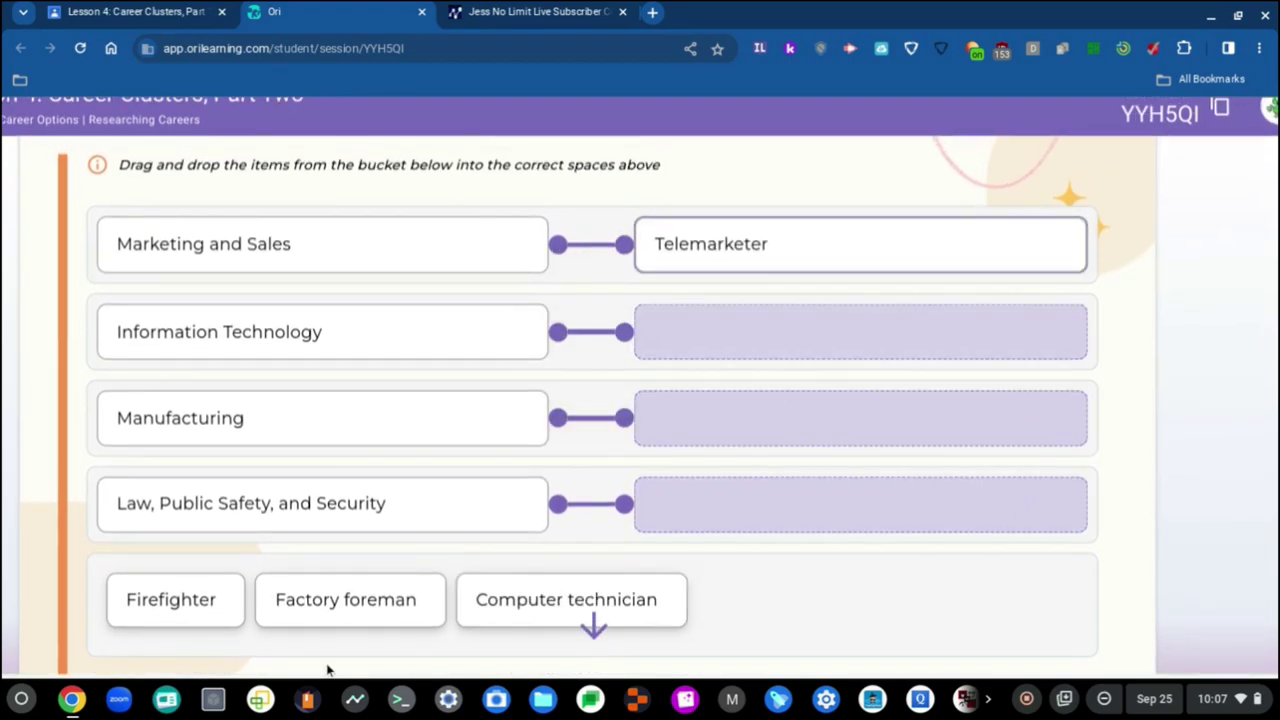
drag(194, 600, 740, 518)
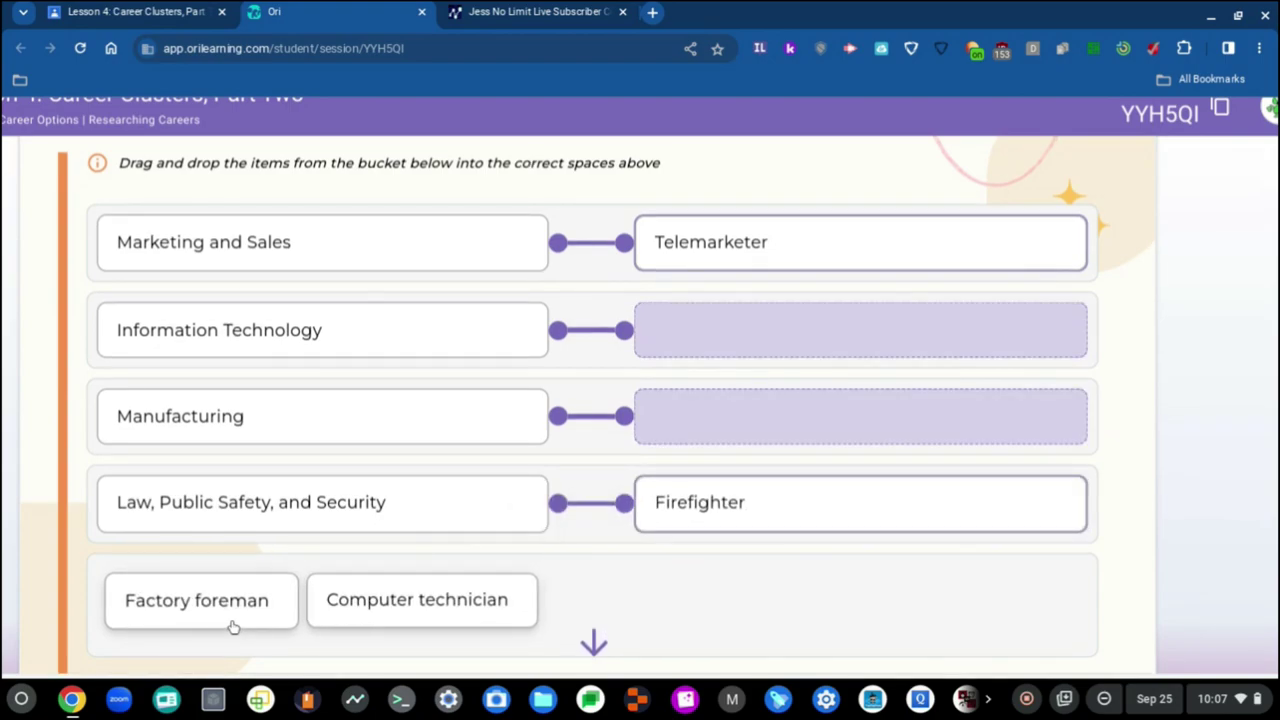
drag(200, 603, 686, 417)
drag(234, 606, 697, 371)
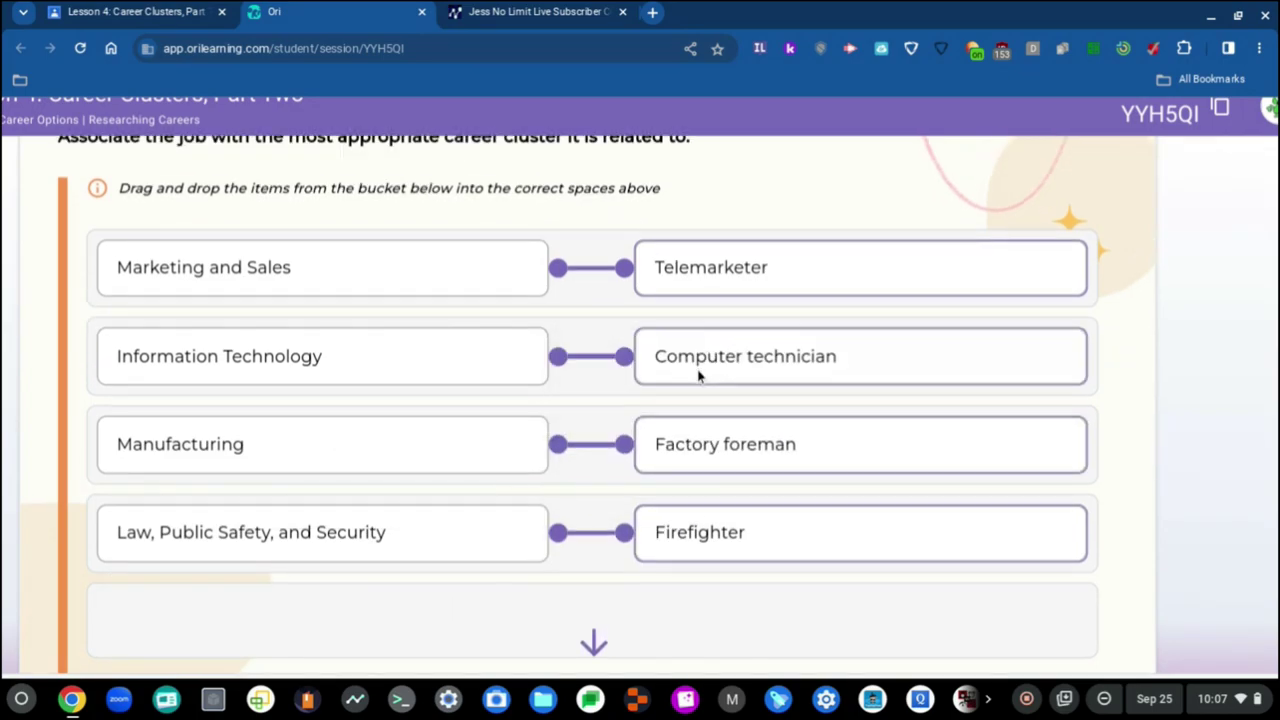
- Submit the job and career cluster matches and advance to the Career Cluster Activity on slide 35
scroll(446, 416, down, 1)
click(645, 598)
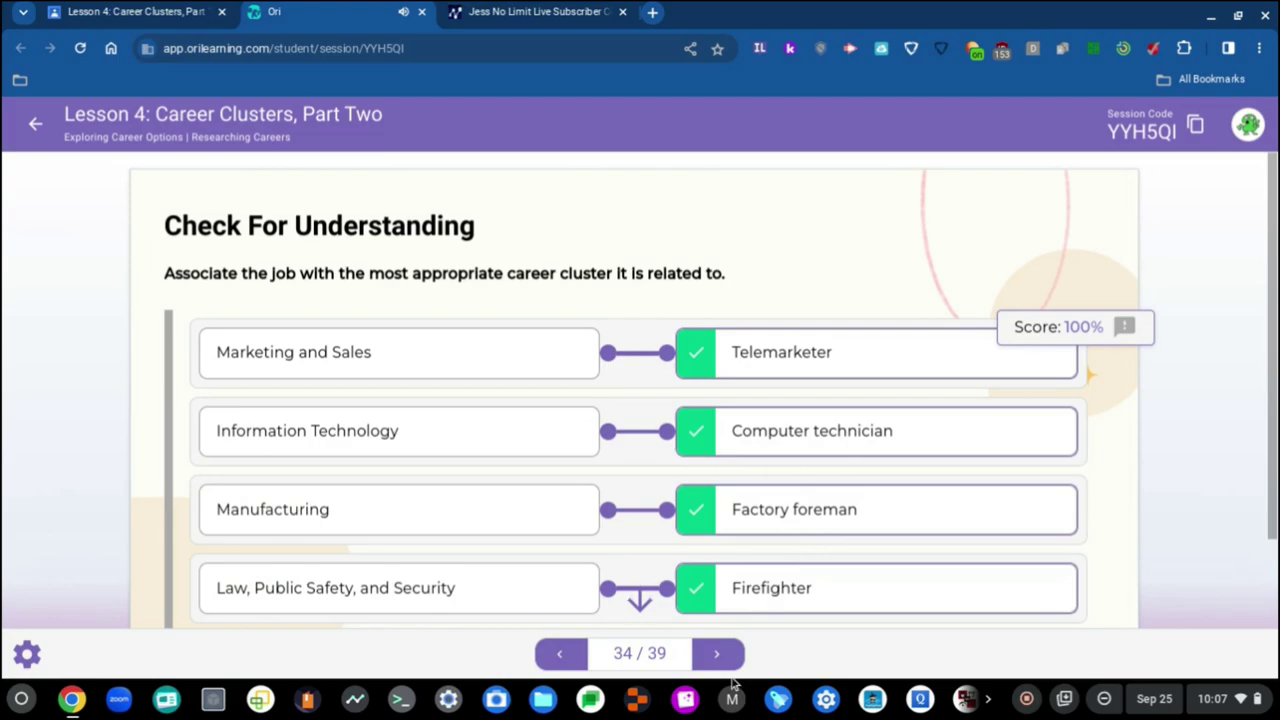
click(717, 654)
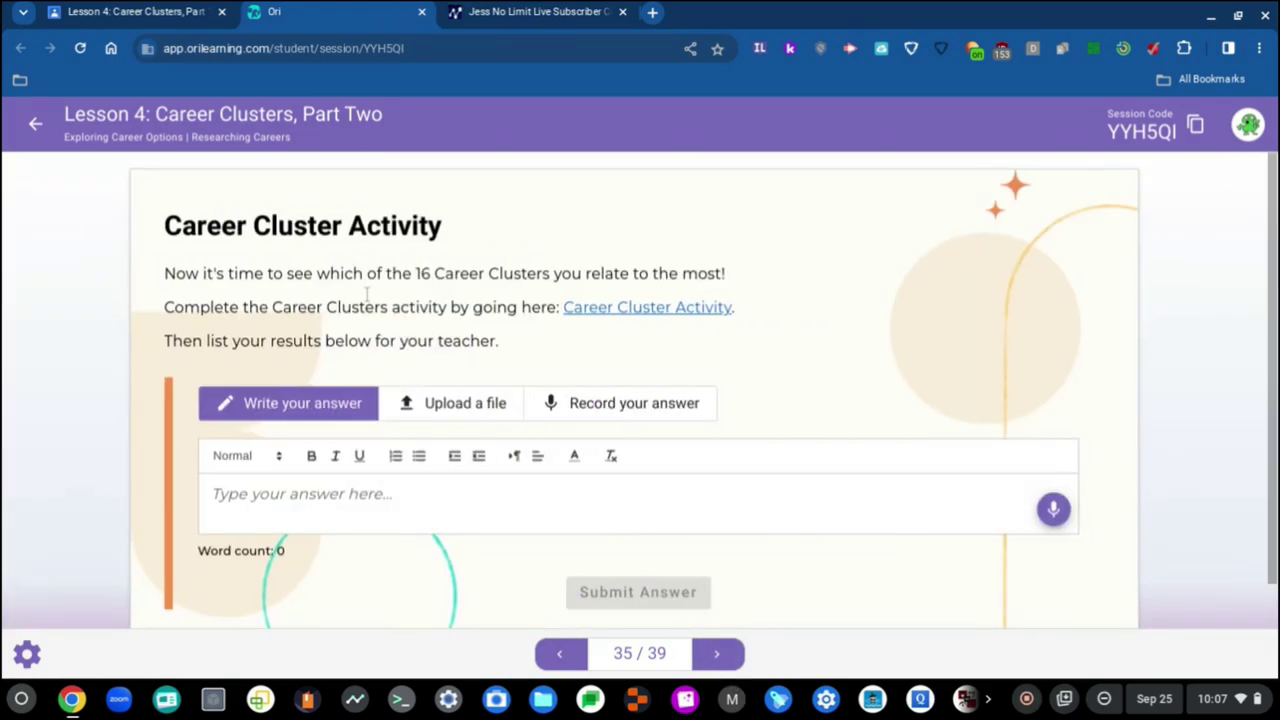
- Begin the Career Cluster Activity answer with "I would like to be a computer programming just so that I can learn how to create things just simply"
scroll(368, 293, up, 3)
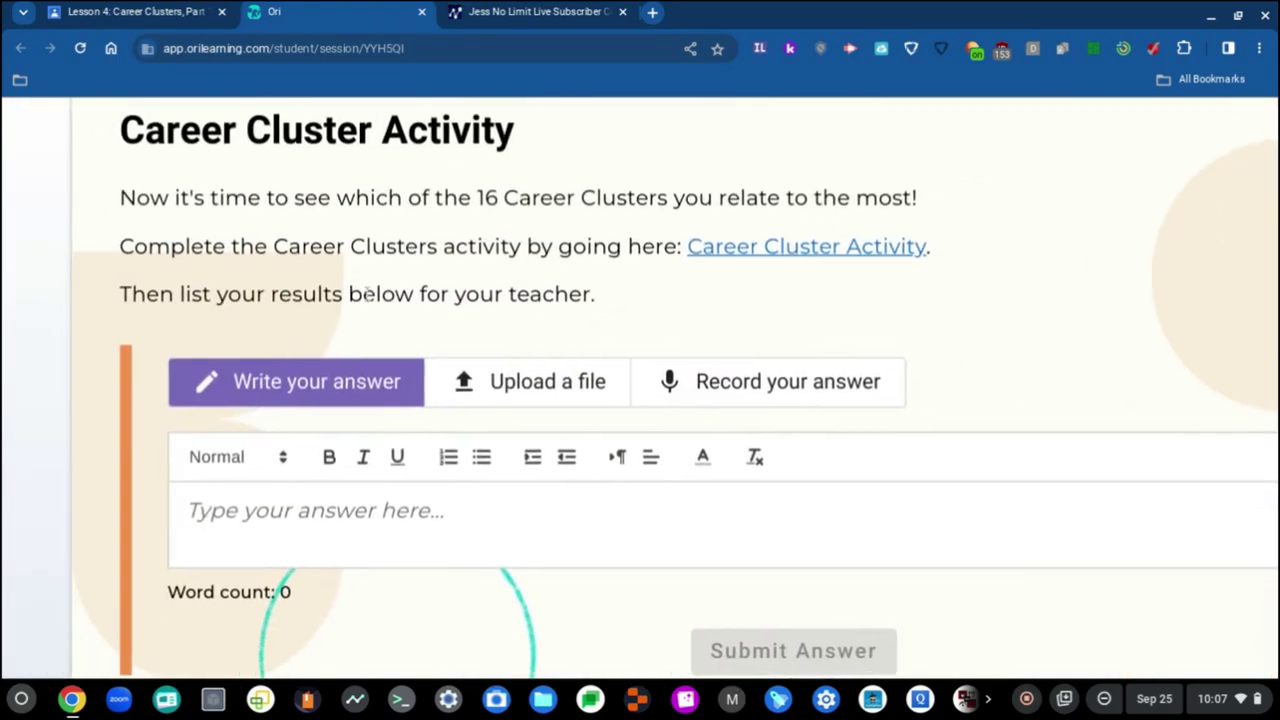
scroll(368, 293, down, 2)
scroll(400, 444, up, 1)
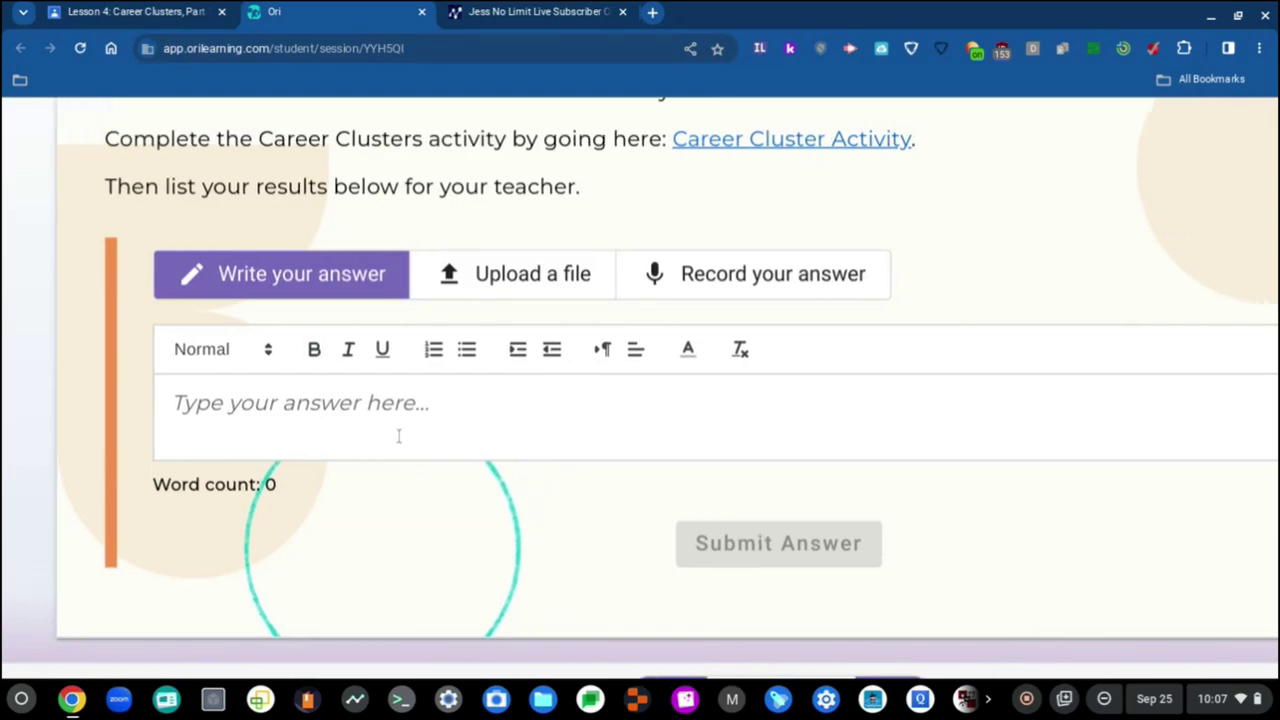
scroll(398, 436, up, 2)
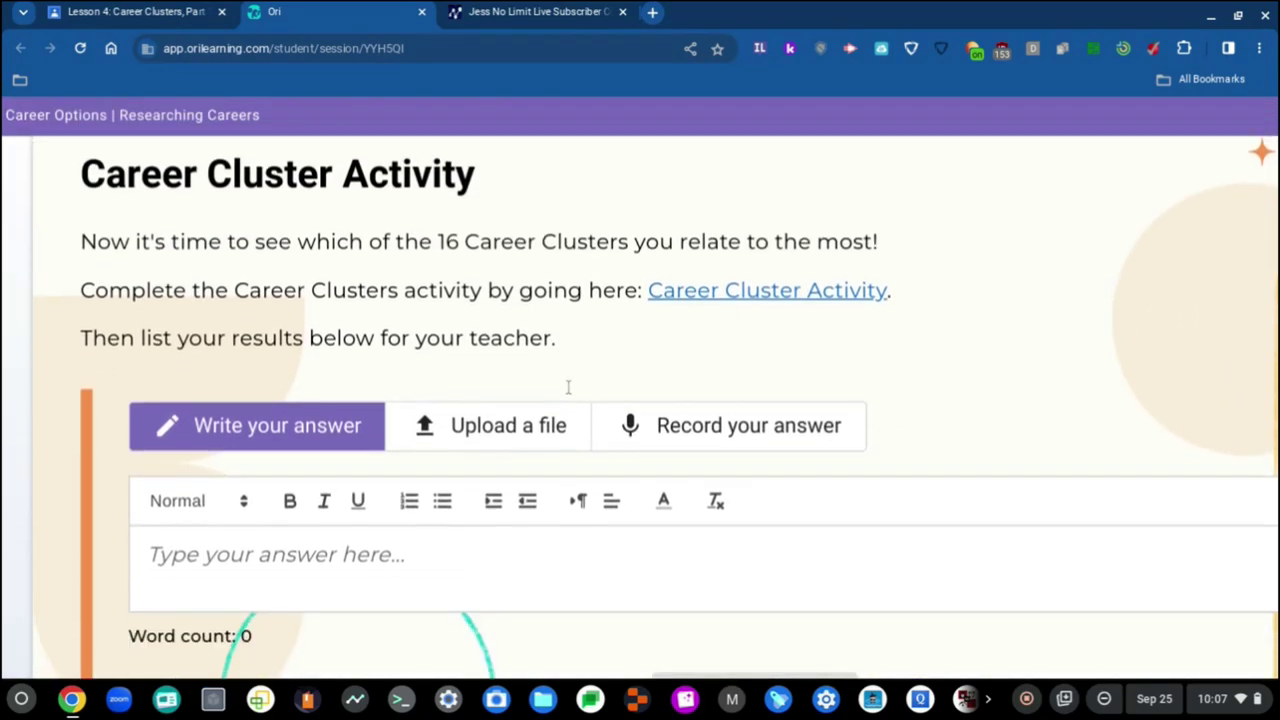
scroll(568, 387, down, 2)
scroll(460, 345, down, 2)
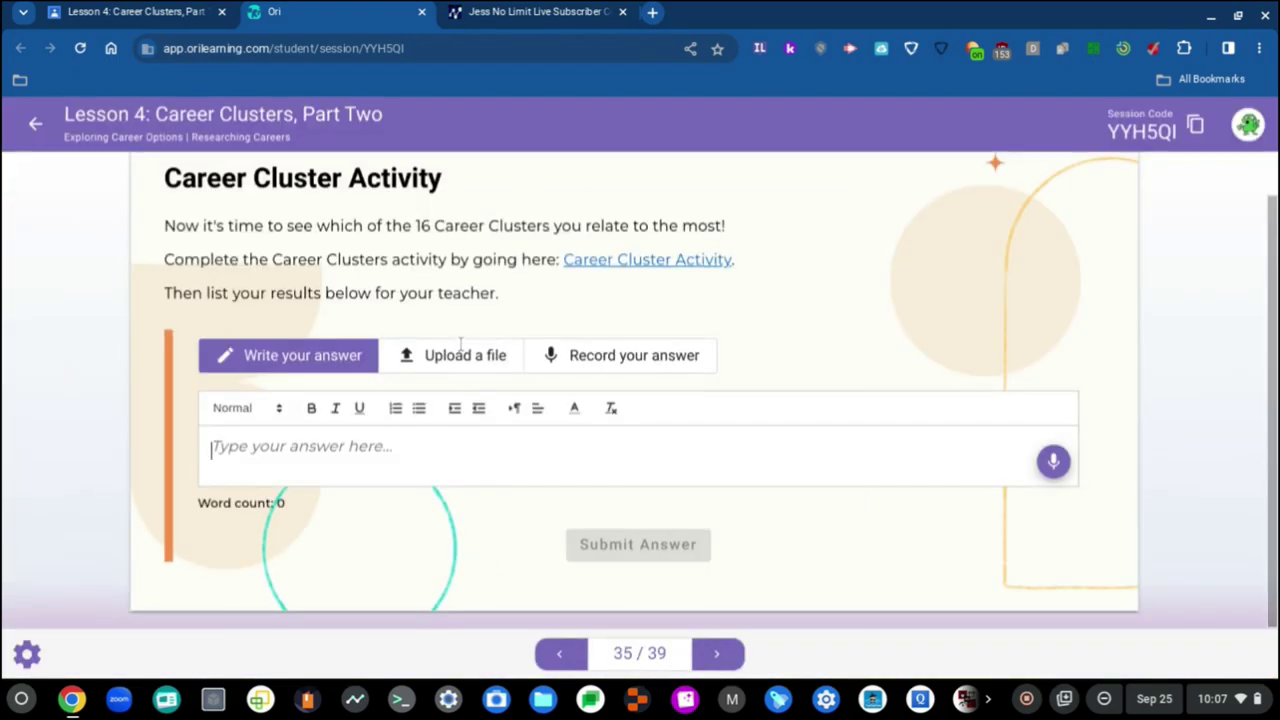
text(I would like to)
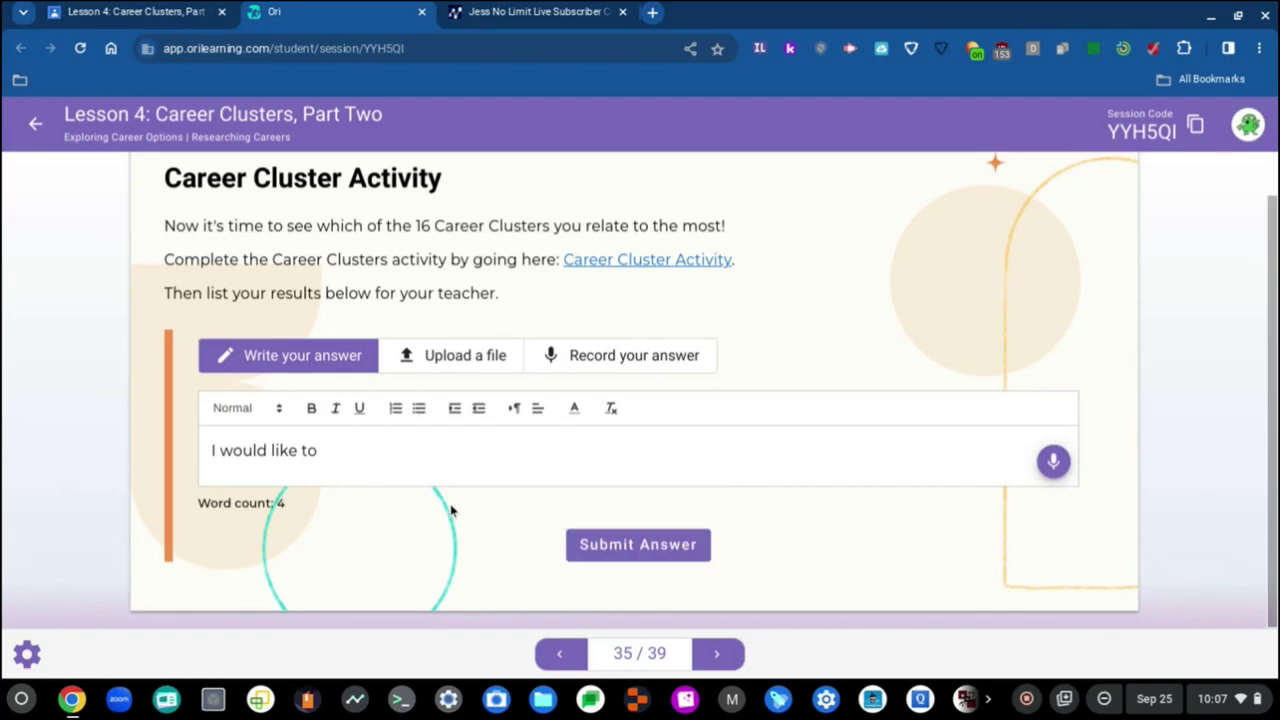
text(be a computer progra)
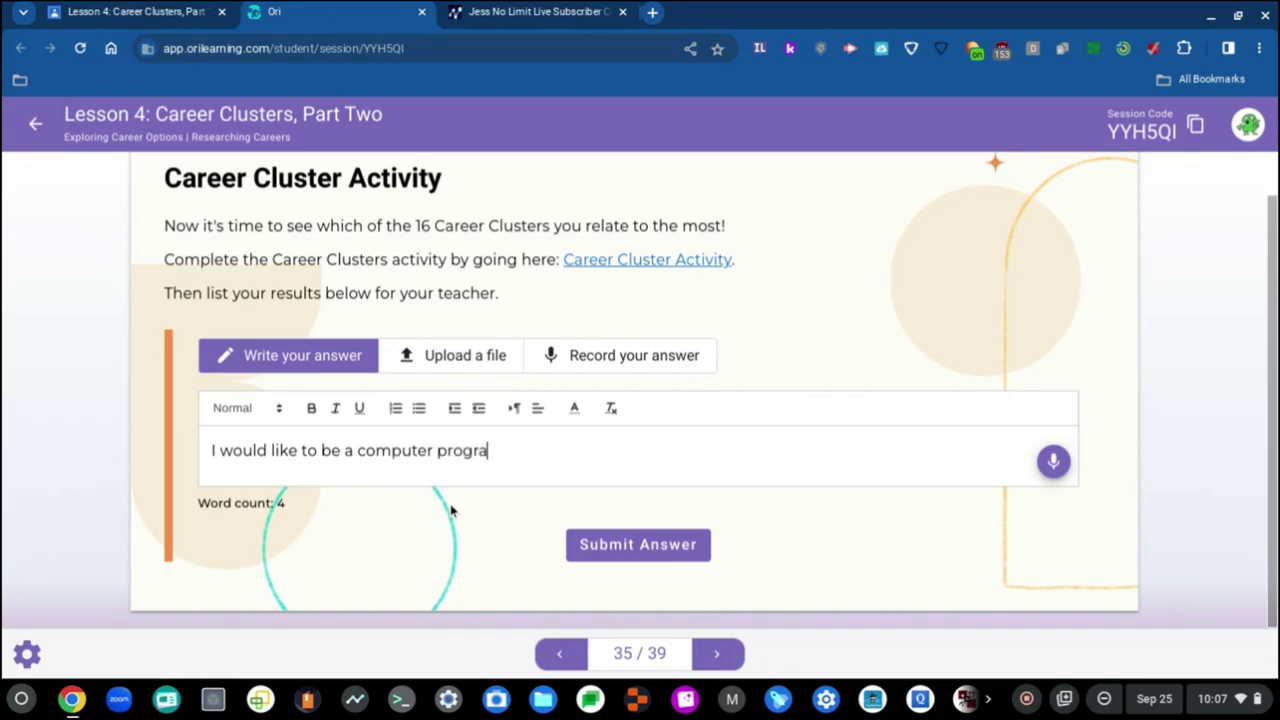
text(mming just so that I can learn ho)
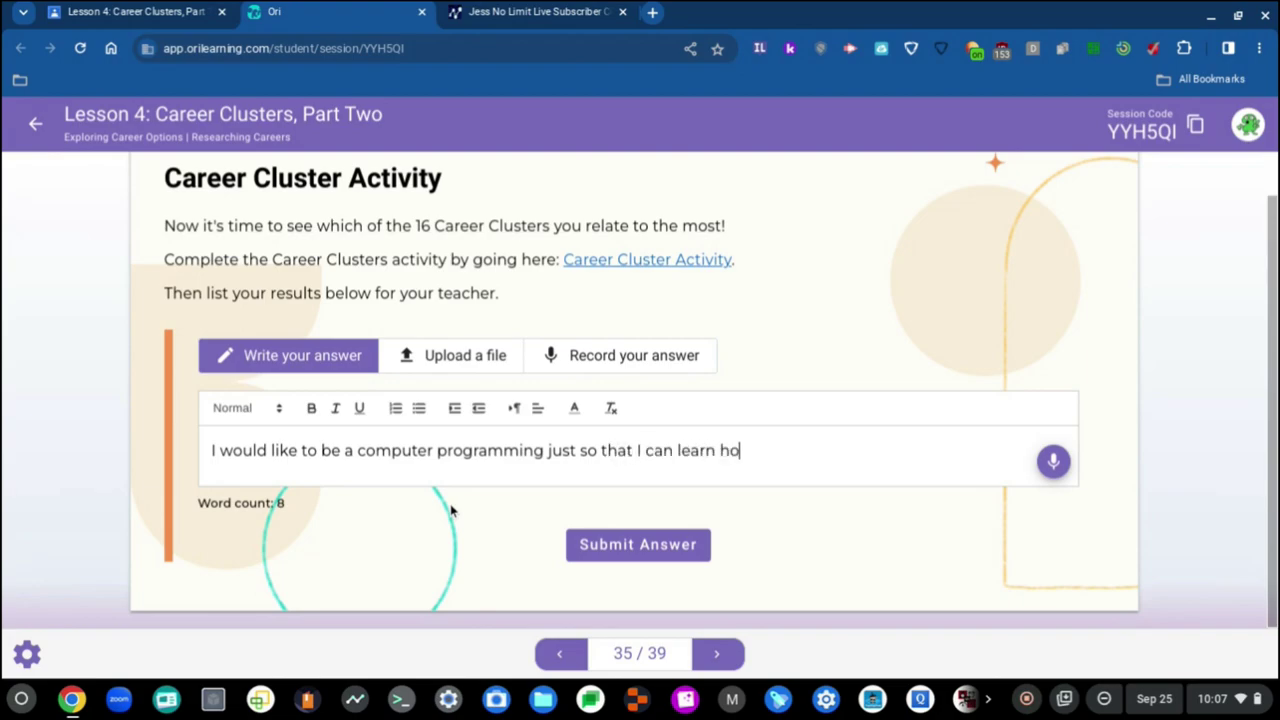
text(w to create thi)
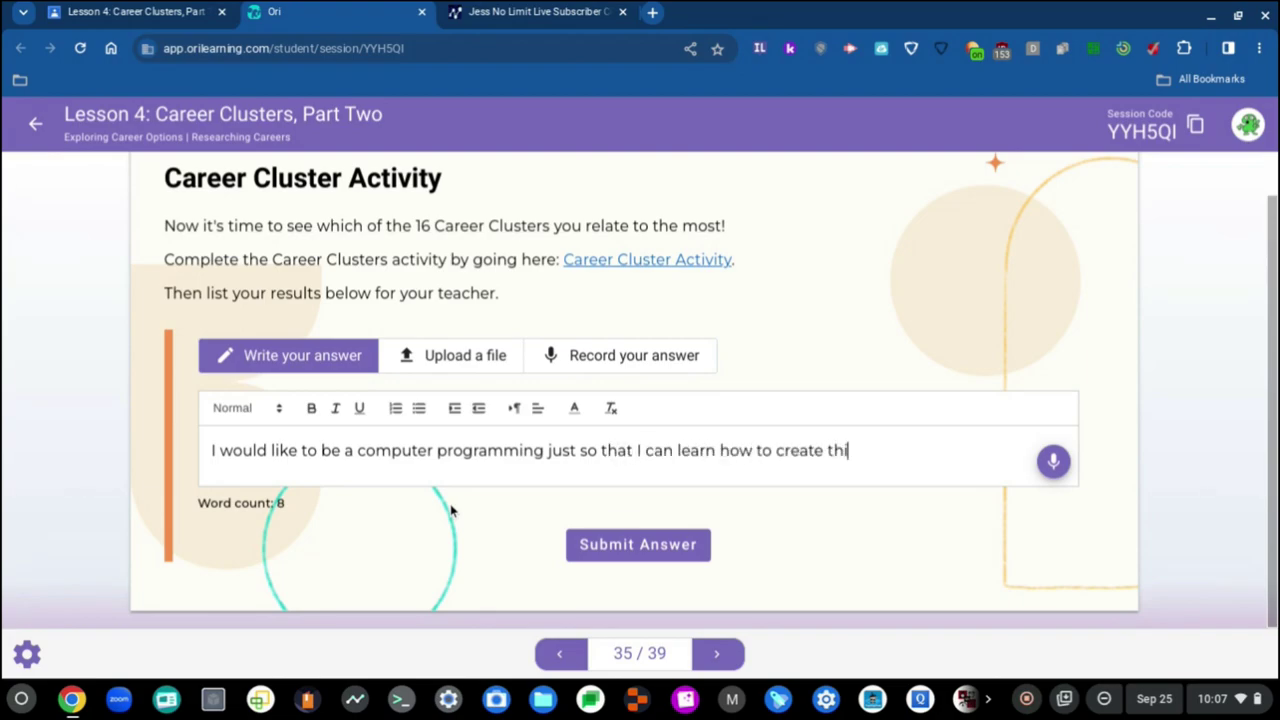
text(ngs just simpl)
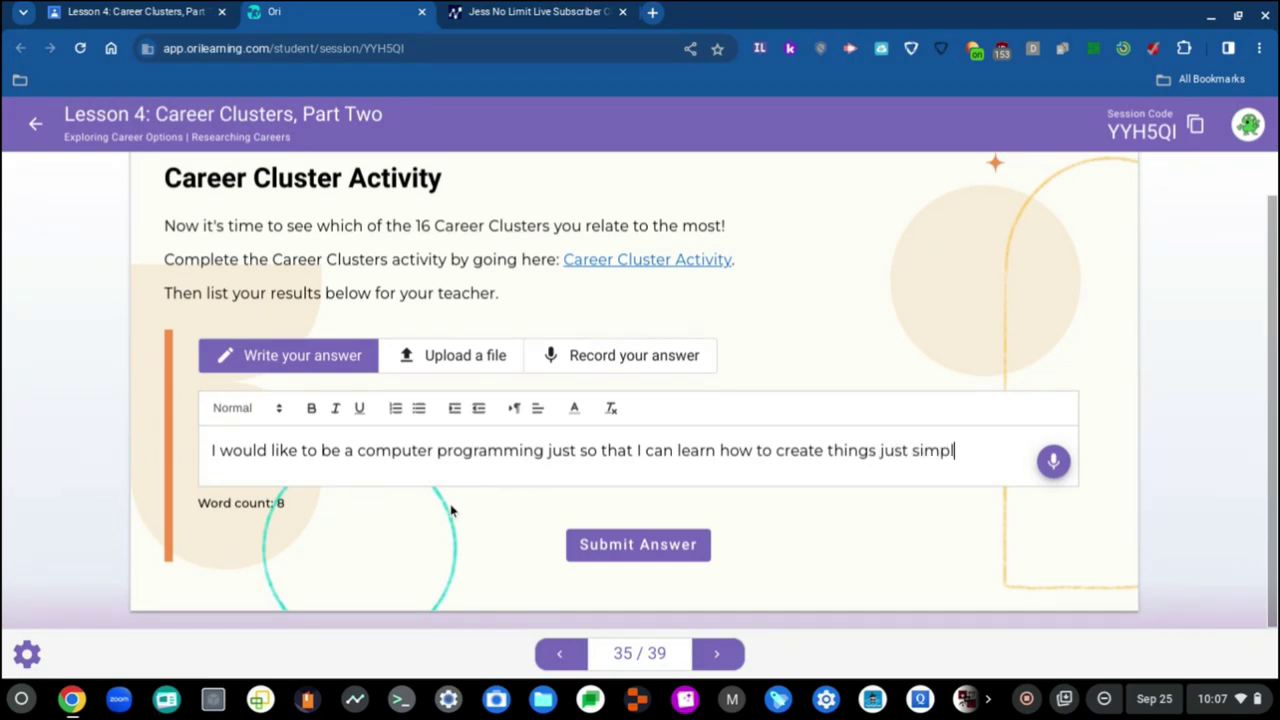
- Complete the answer with "by coding out the websites or whatever I can do in the career that I've chosen." and submit it
text(y by codin)
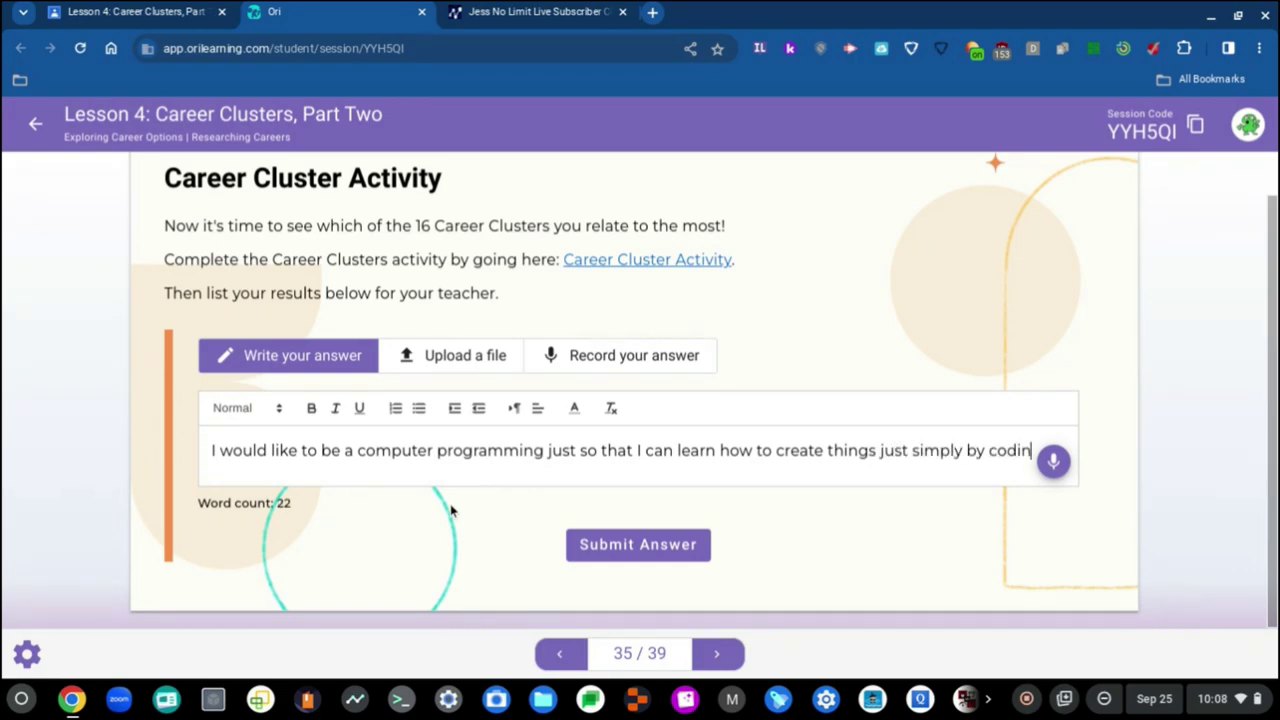
text(g out the websi)
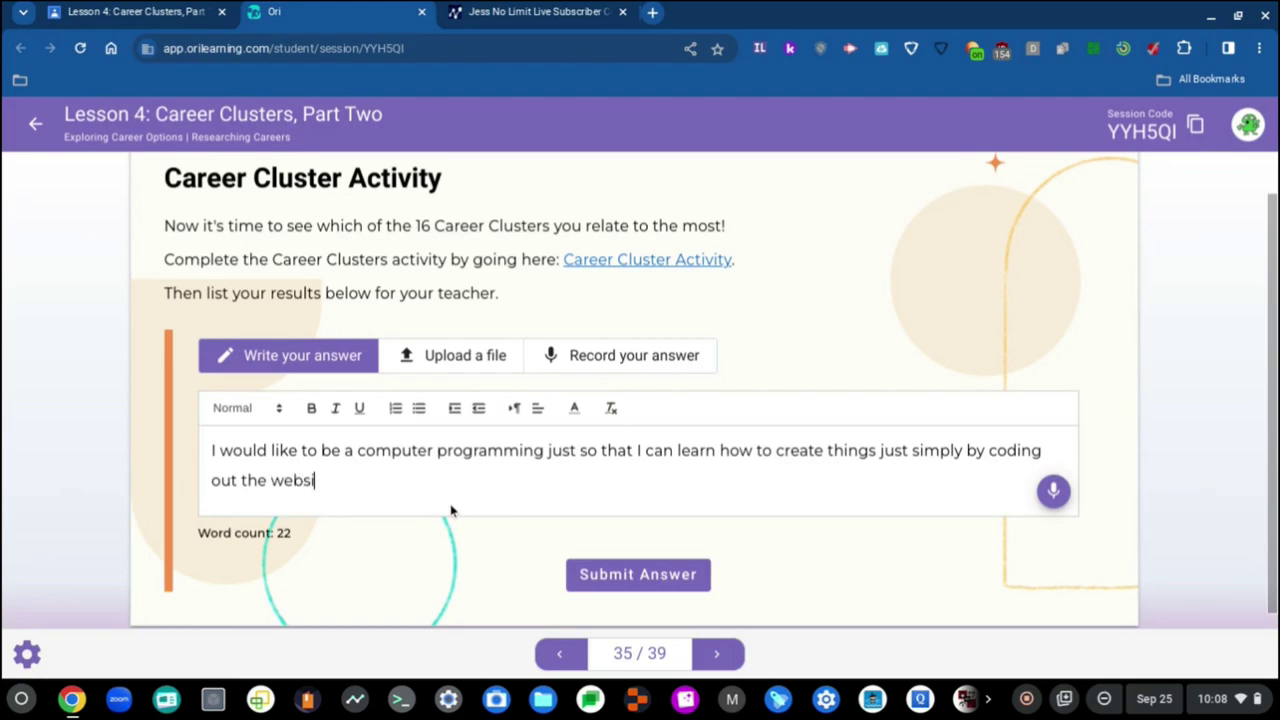
text(tes or whatever I ca)
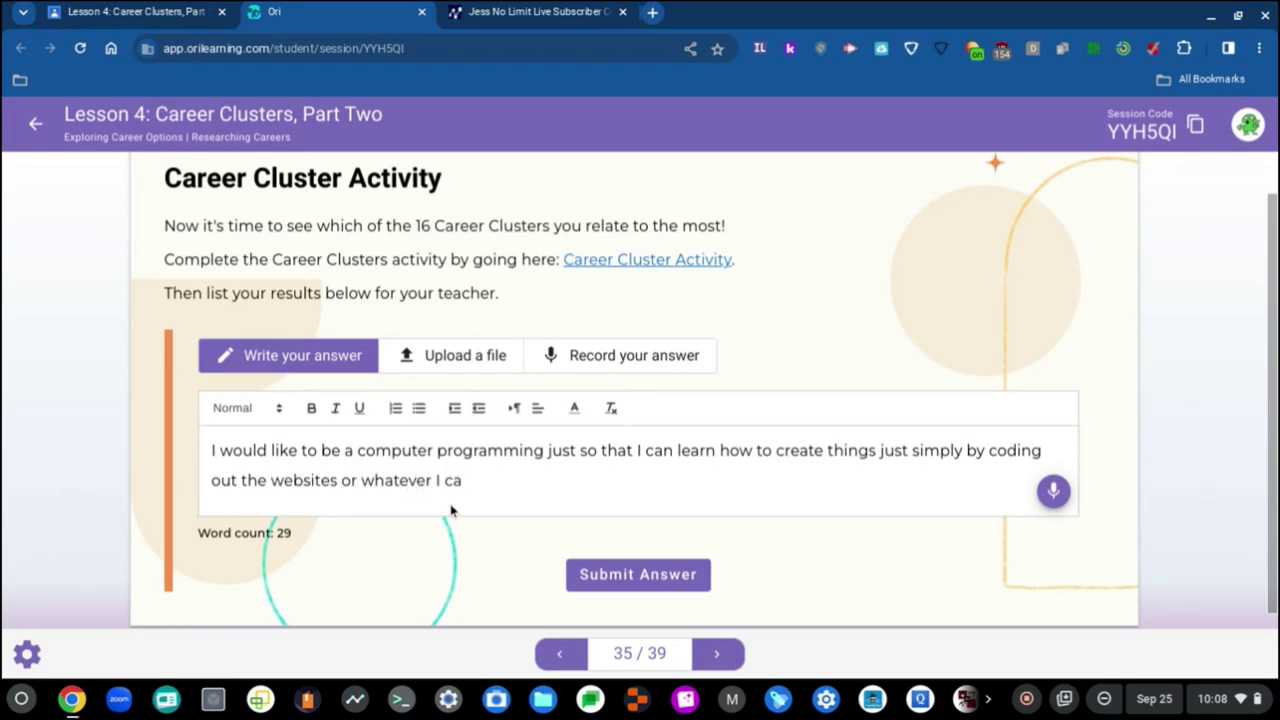
text(n do in the care)
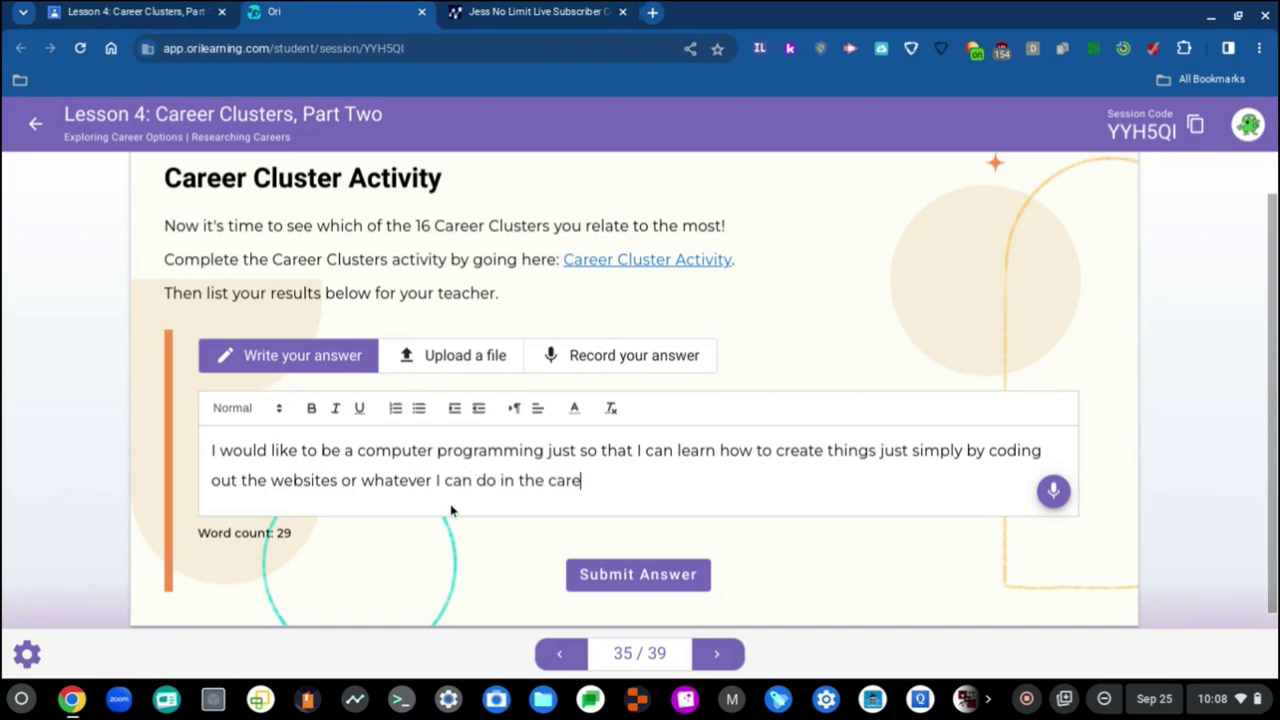
text(er that I've chosen.)
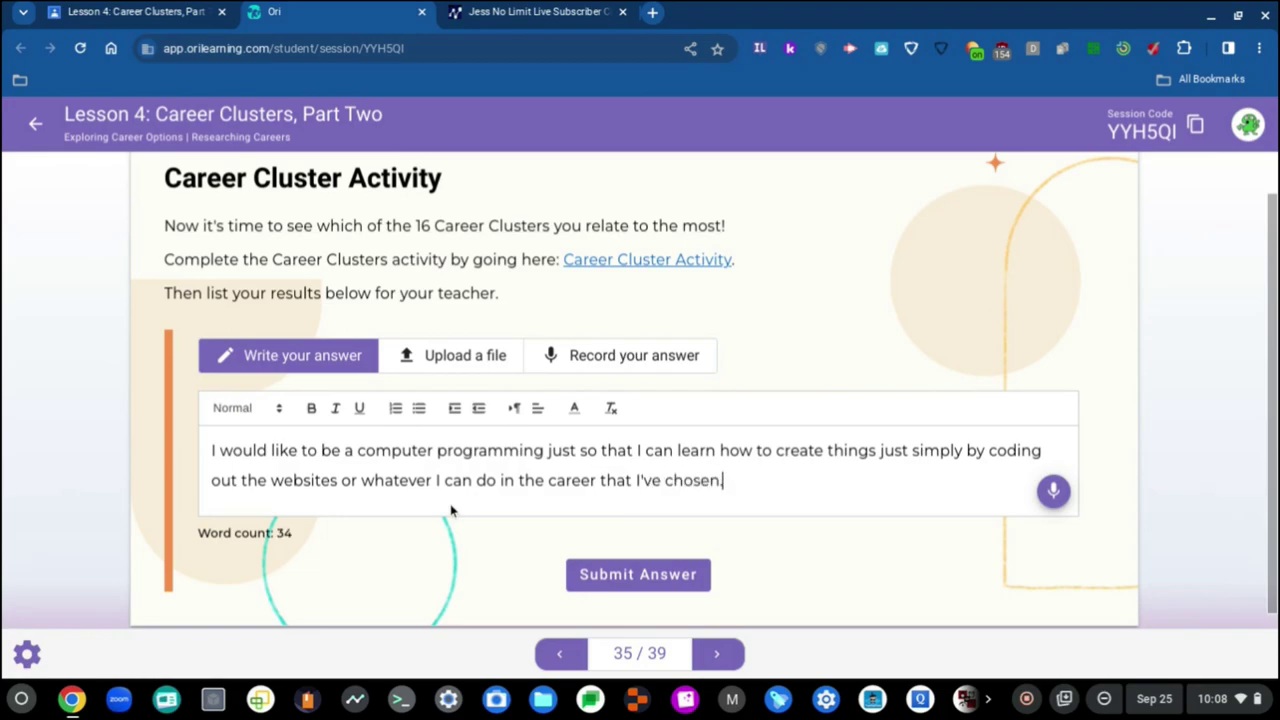
click(663, 578)
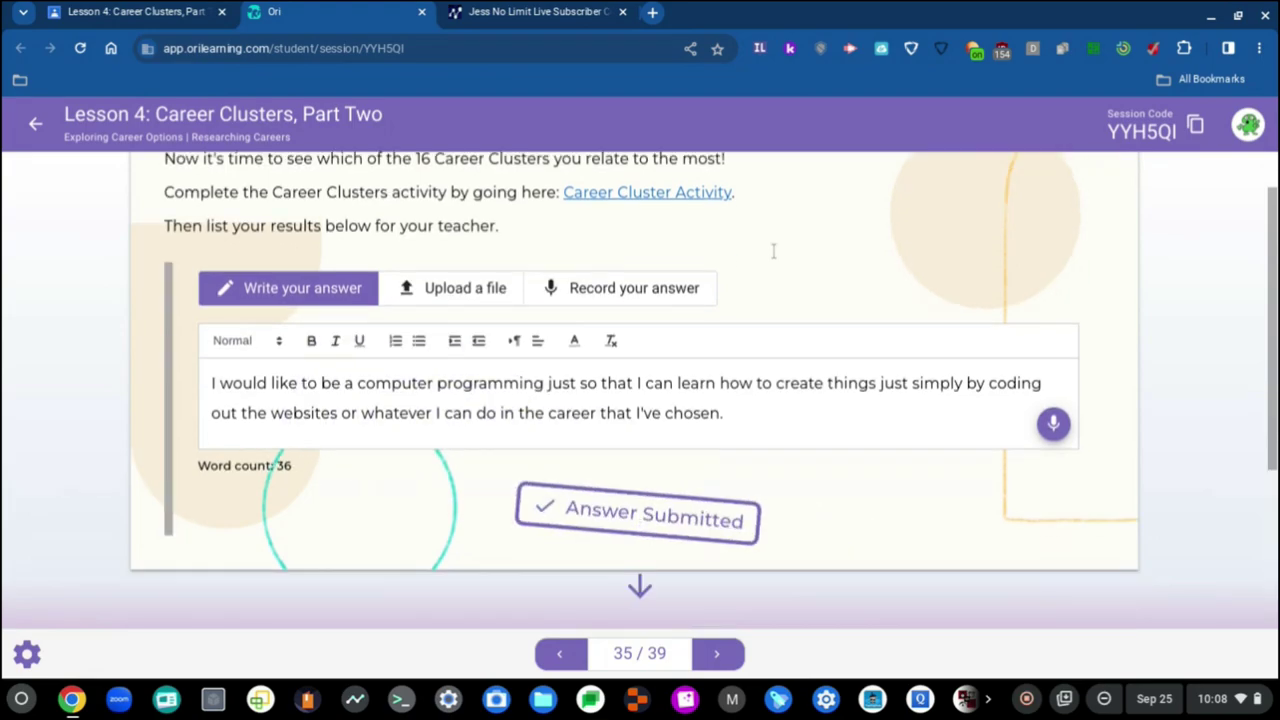
scroll(729, 473, up, 3)
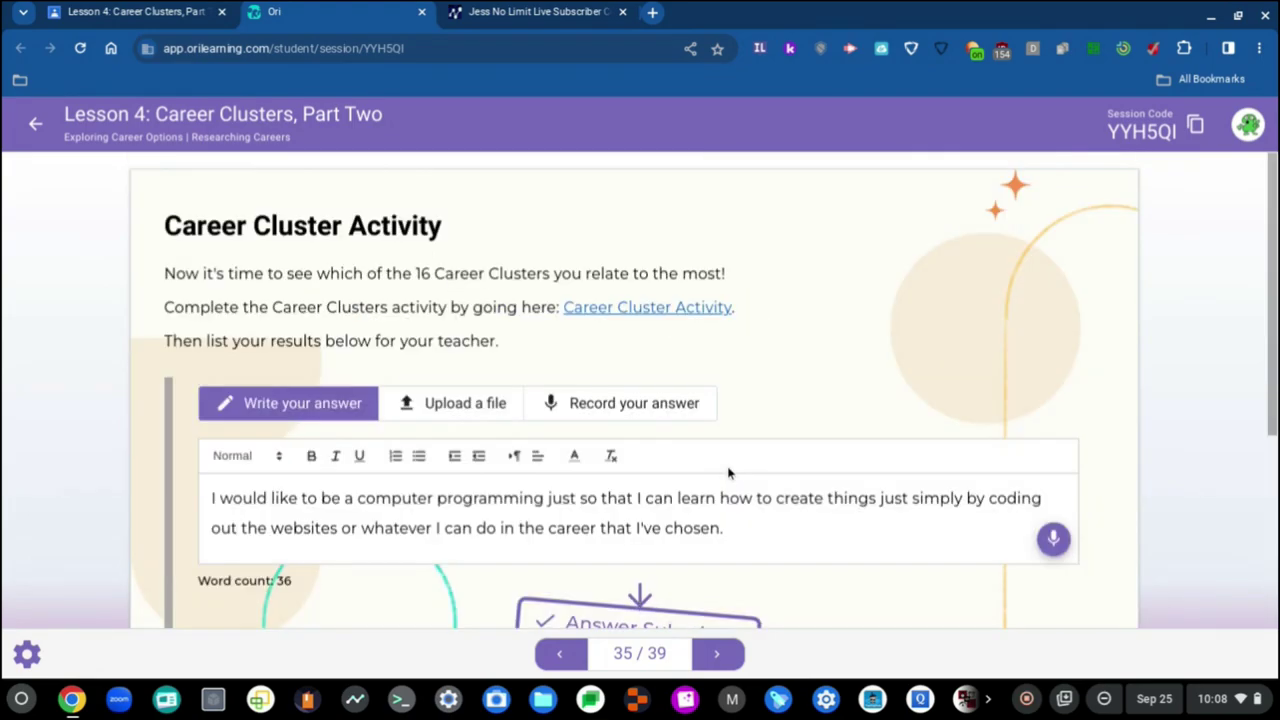
click(730, 652)
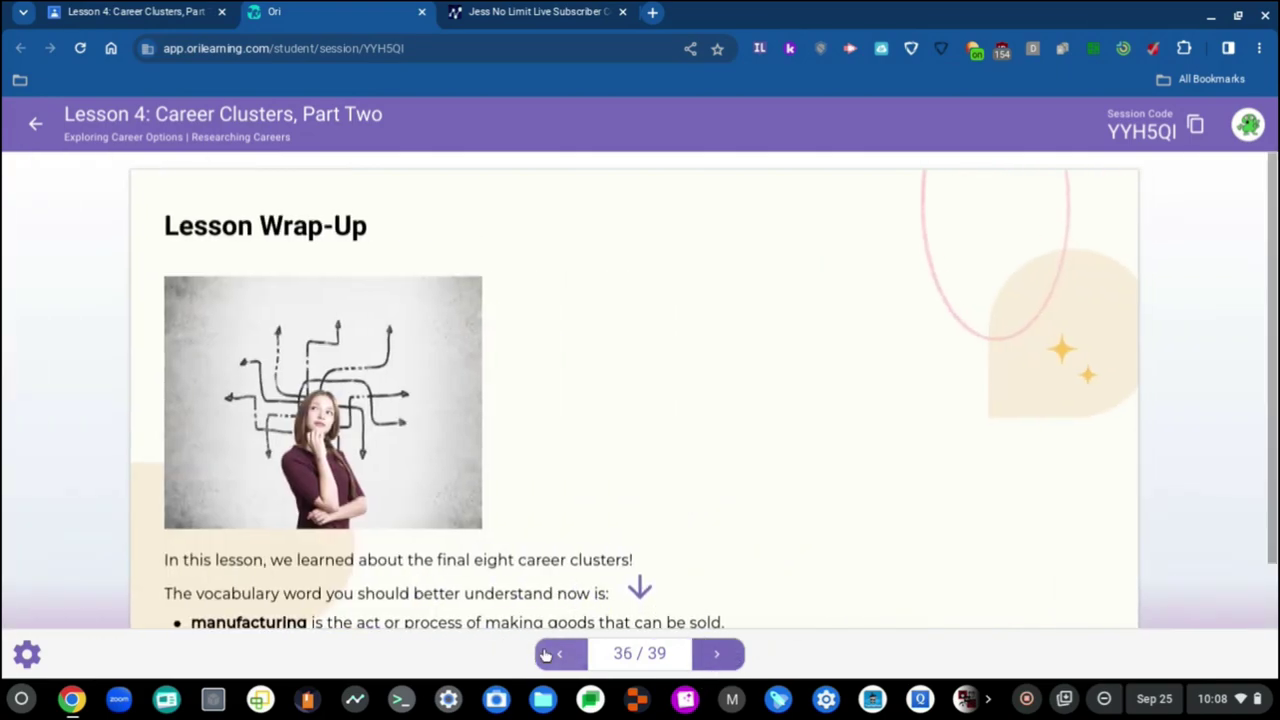
click(559, 653)
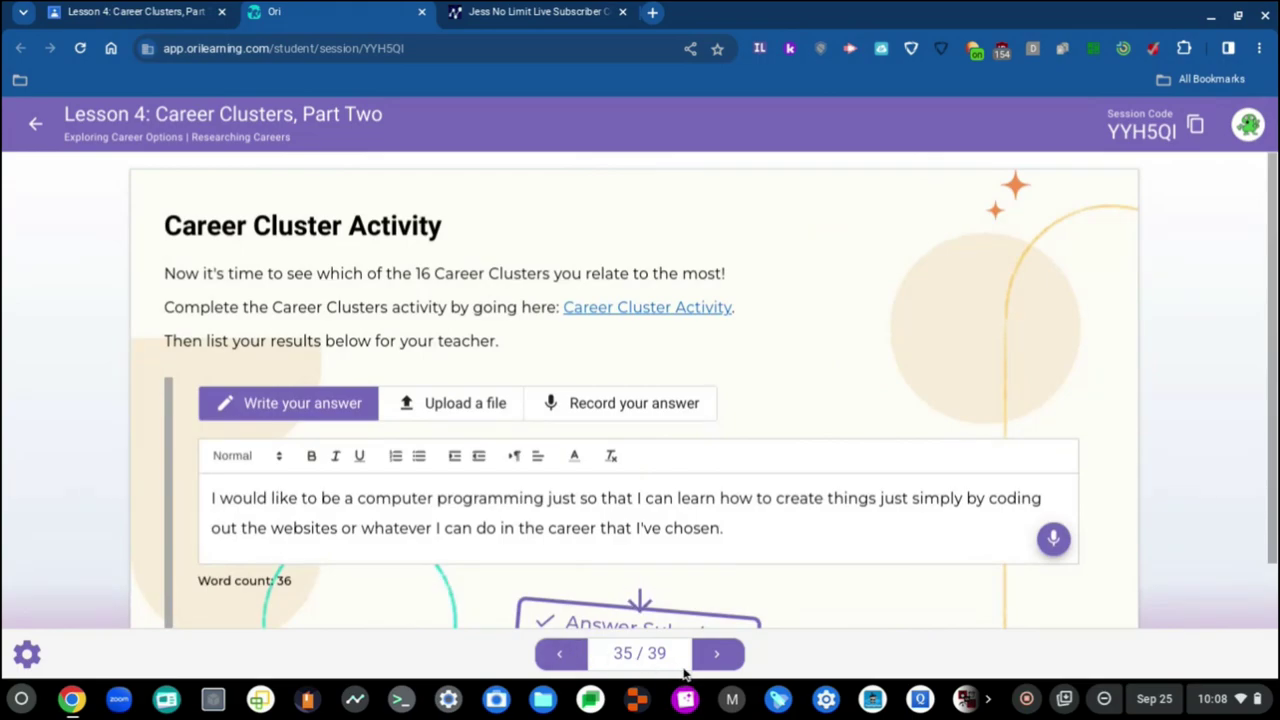
- Replace the word "programming" with "programmer" in the written answer and submit the corrected version
click(541, 499)
key(ctrl+BackSpace)
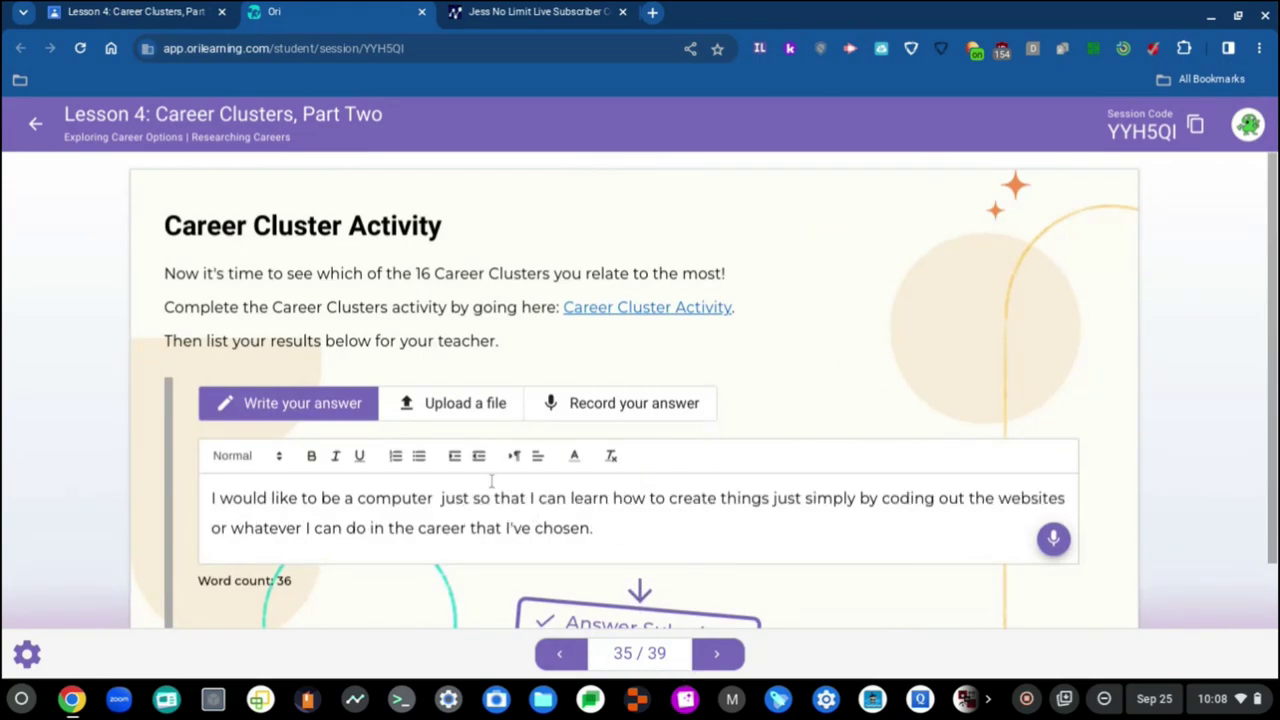
text(programmer)
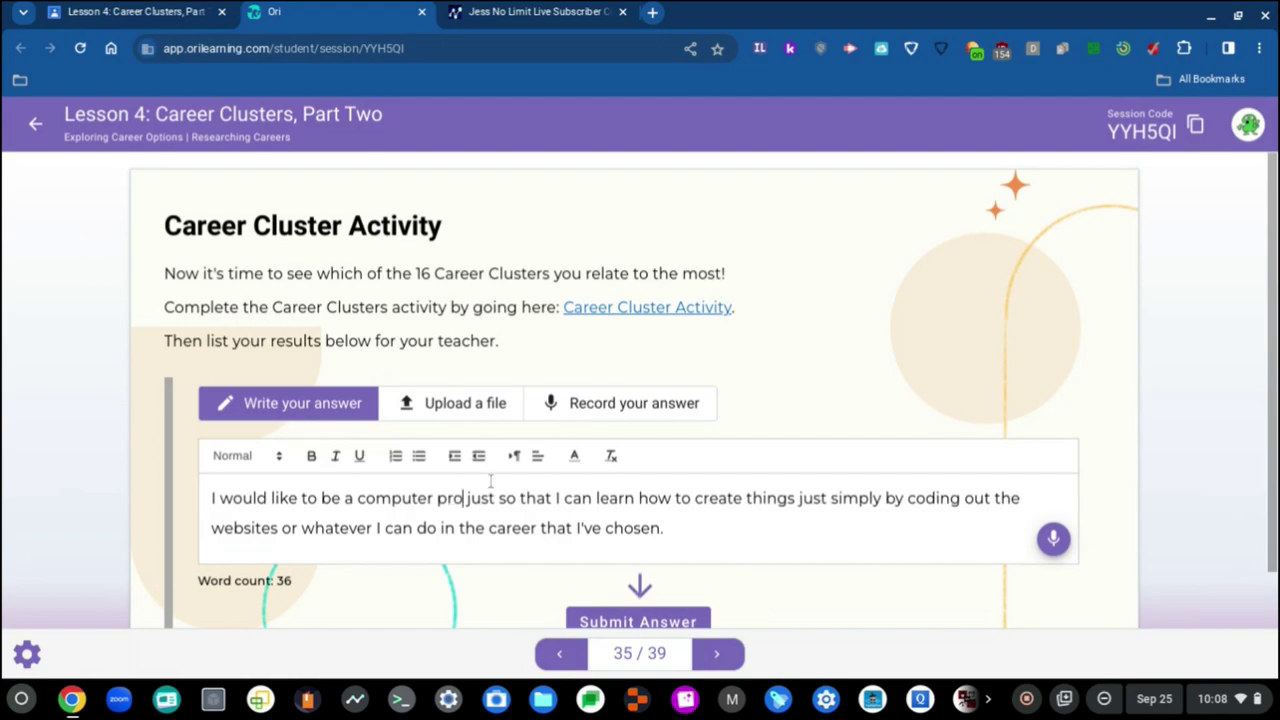
scroll(630, 575, down, 1)
click(643, 563)
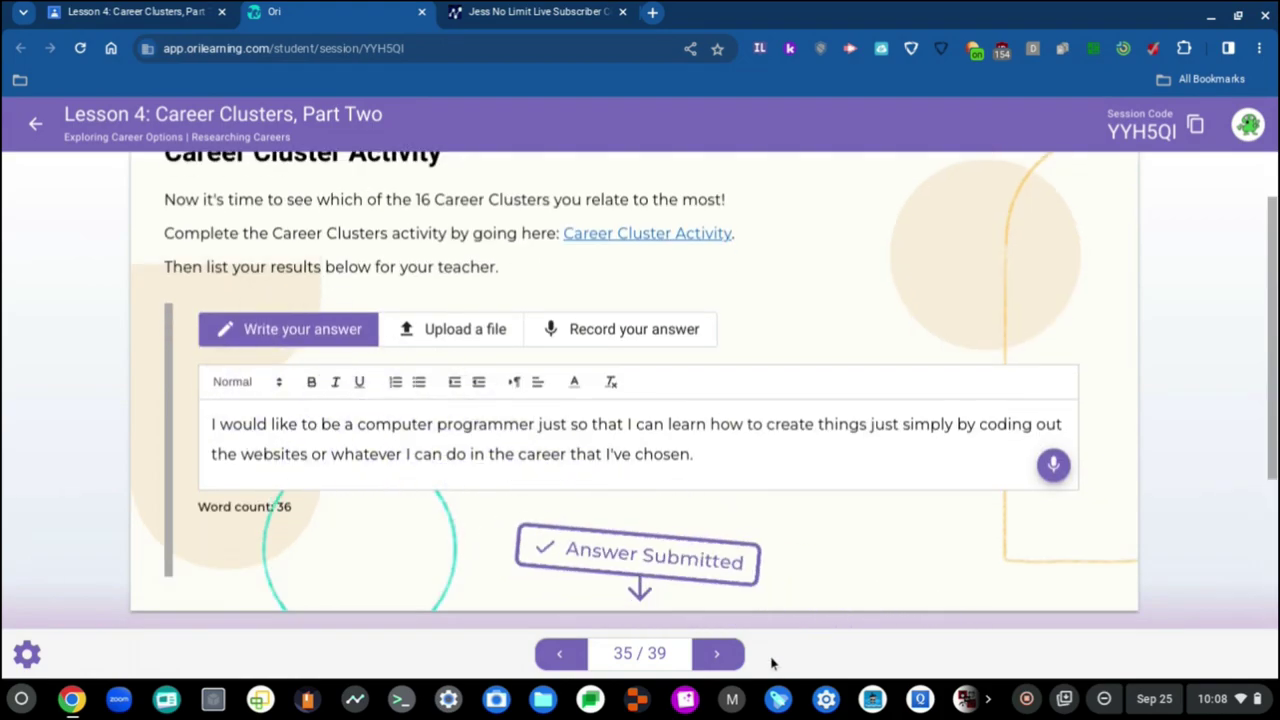
click(723, 645)
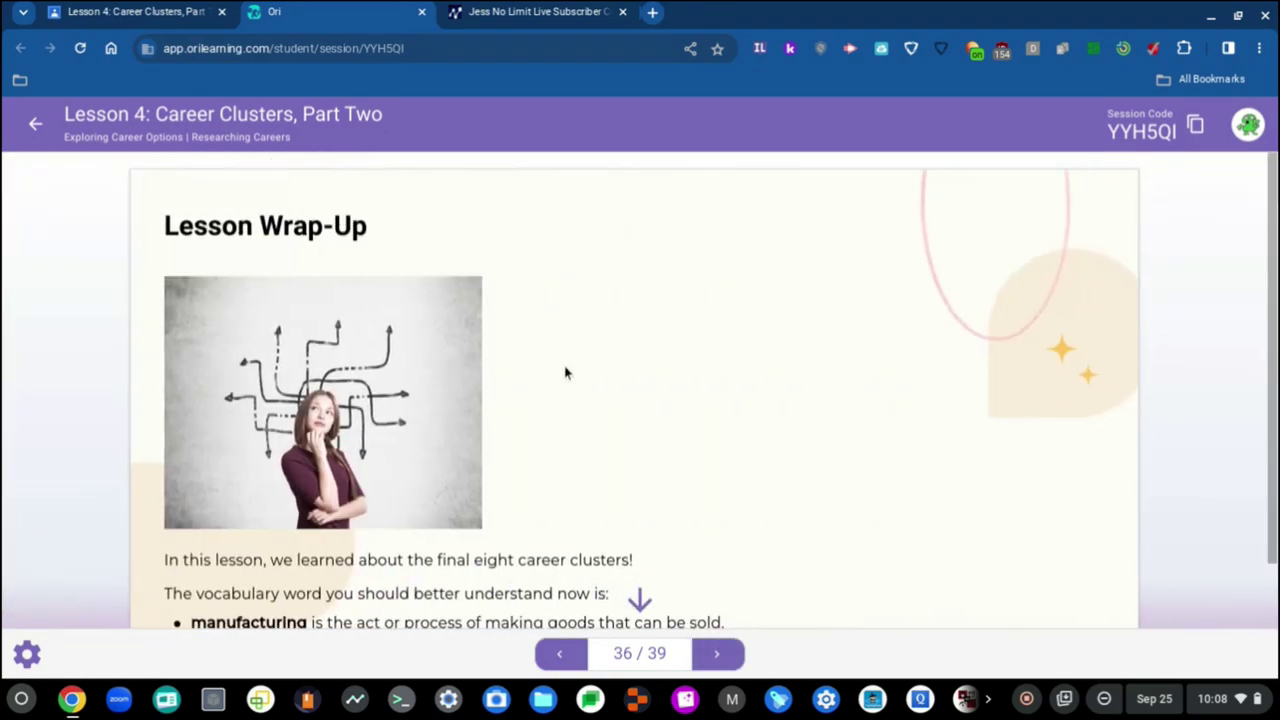
scroll(310, 365, down, 1)
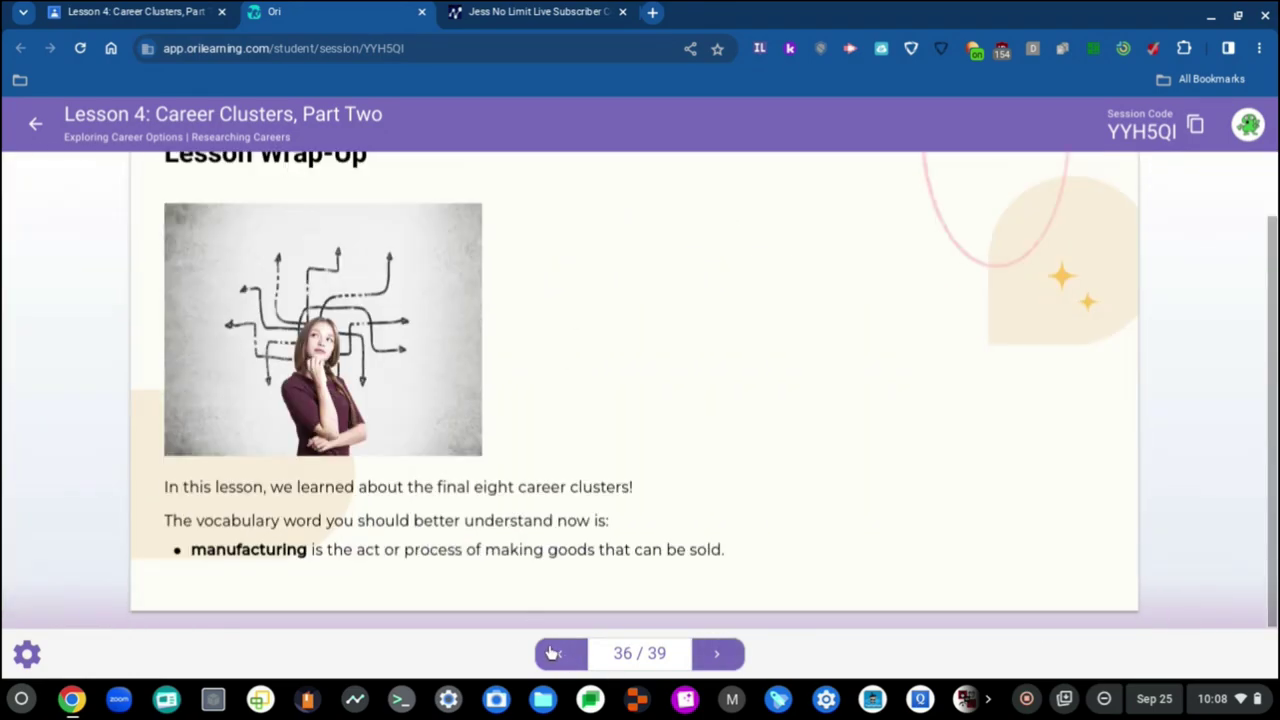
click(553, 653)
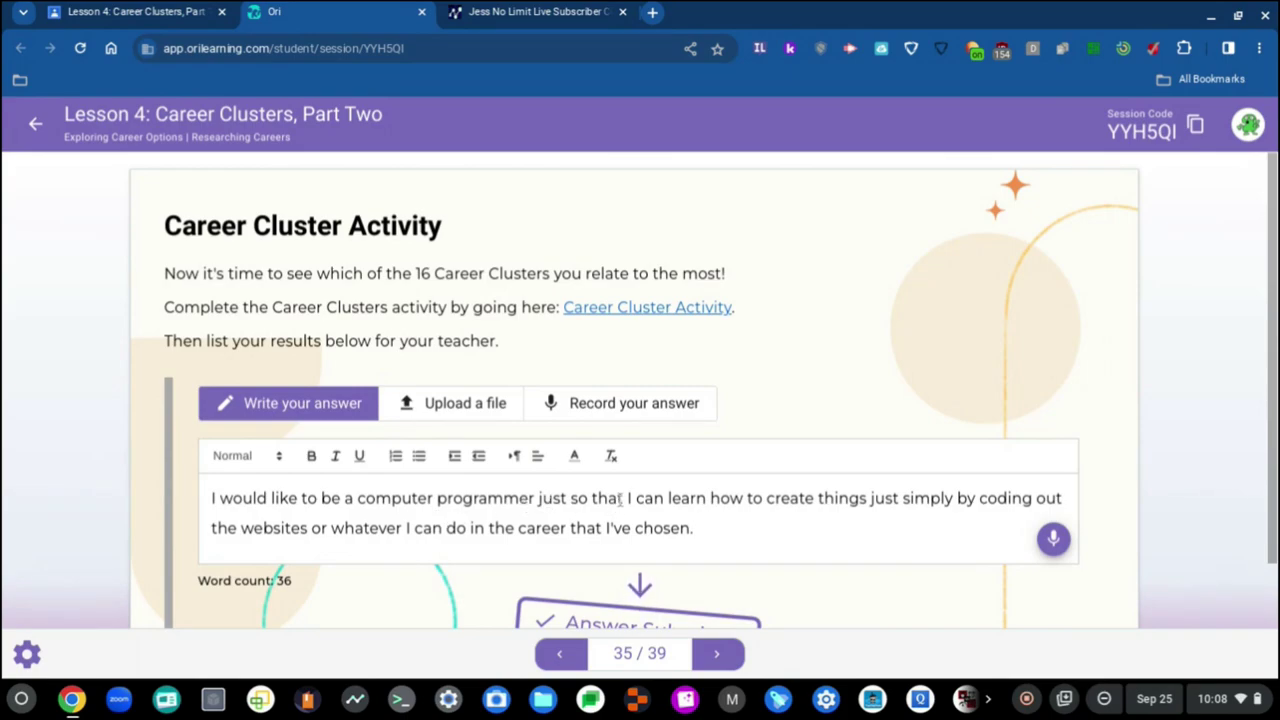
- Replace the Career Cluster Activity answer's opening, up to "so that I can", with "I think I'm related to"
drag(623, 497, 432, 505)
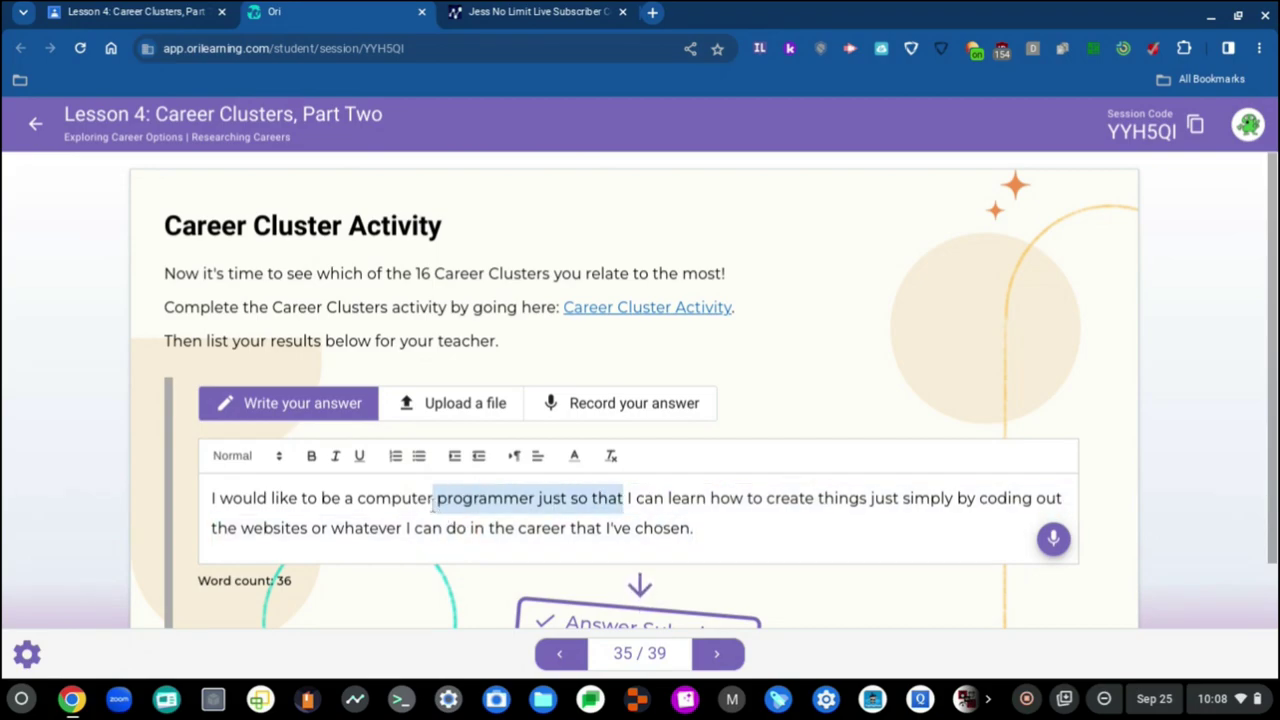
click(644, 498)
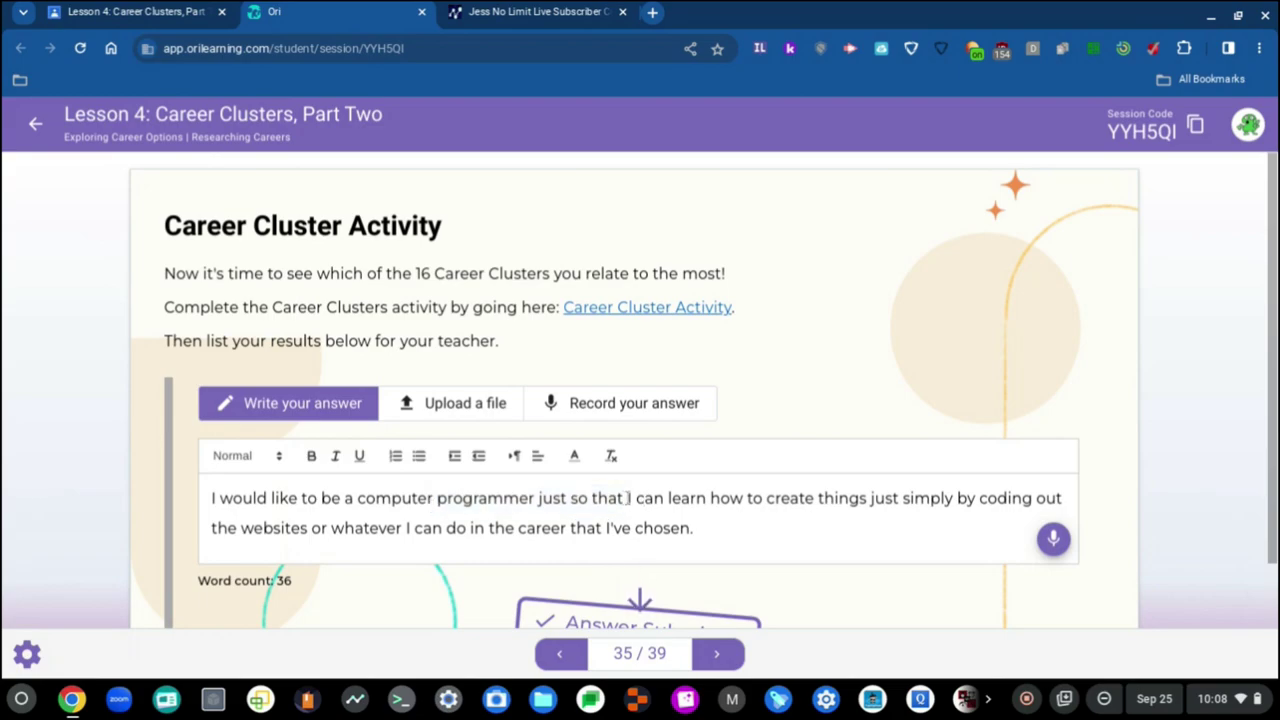
drag(664, 497, 143, 505)
key(BackSpace)
text(I think)
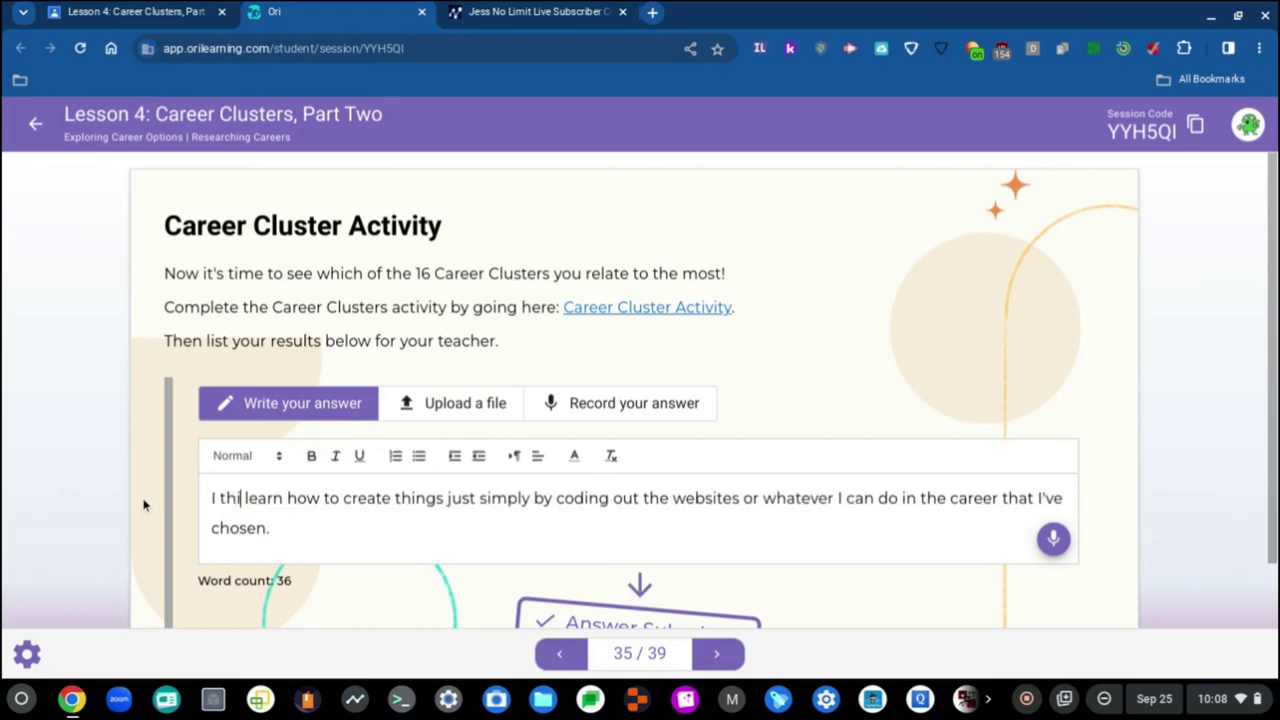
text( I')
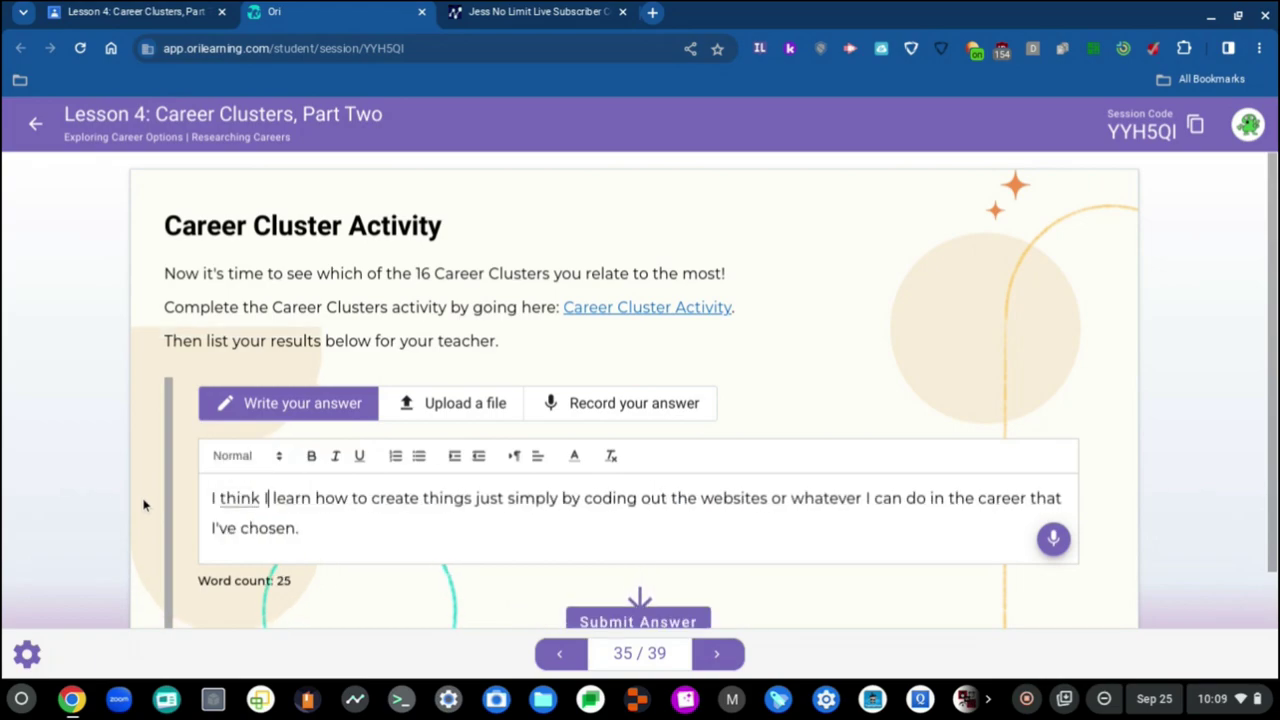
text(m relate to)
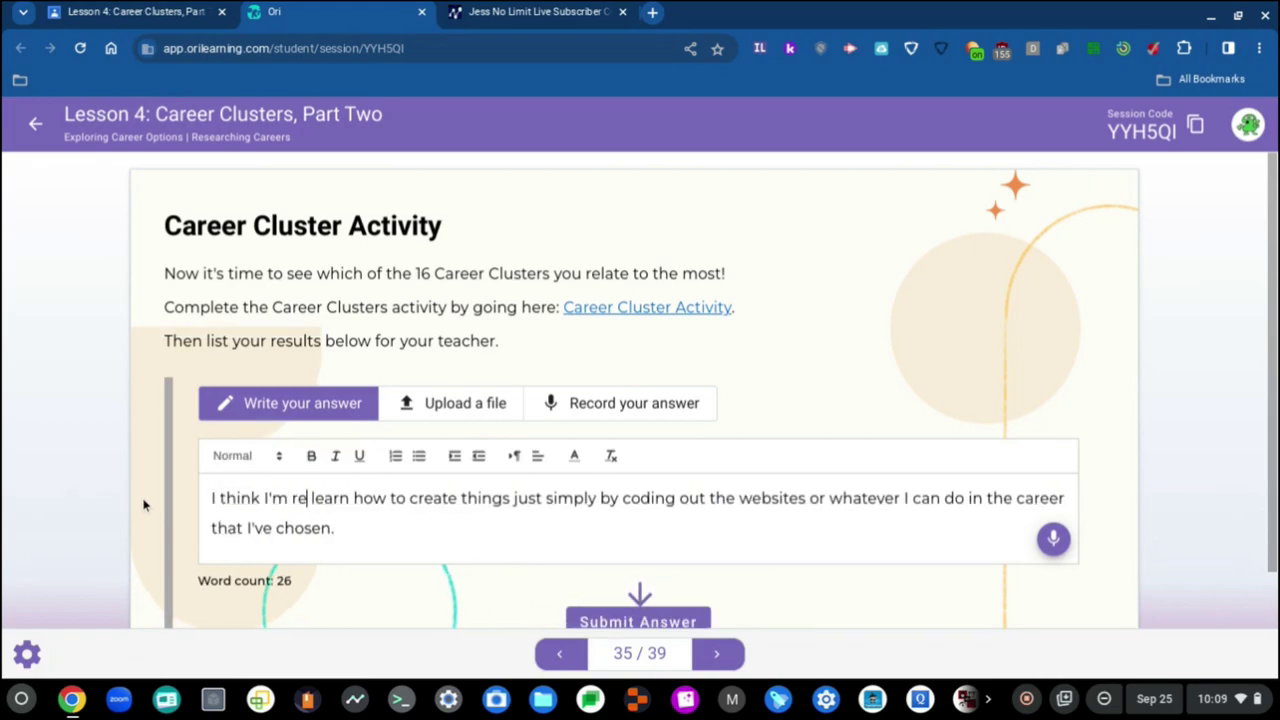
key(BackSpace)
key(BackSpace)
key(BackSpace)
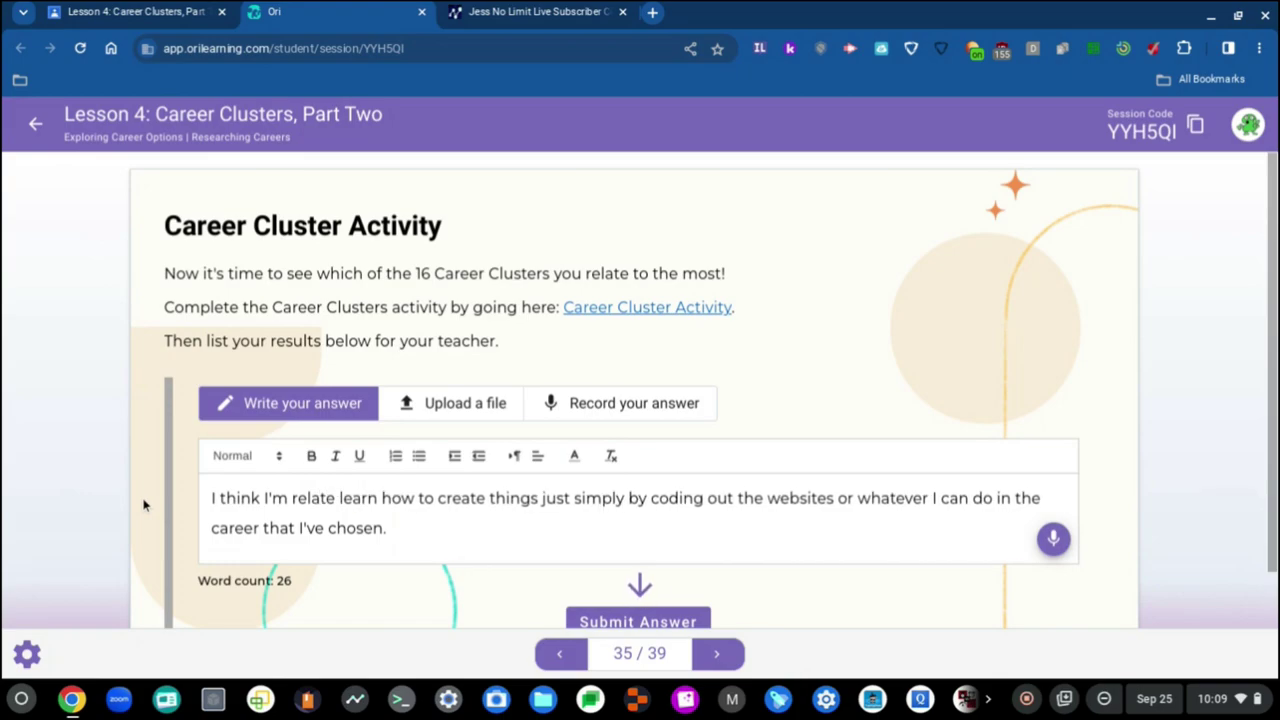
text(d to)
- Continue the answer's new opening with "a computer programmer because it will help me", ahead of "learn how to create things"
text( a computer p)
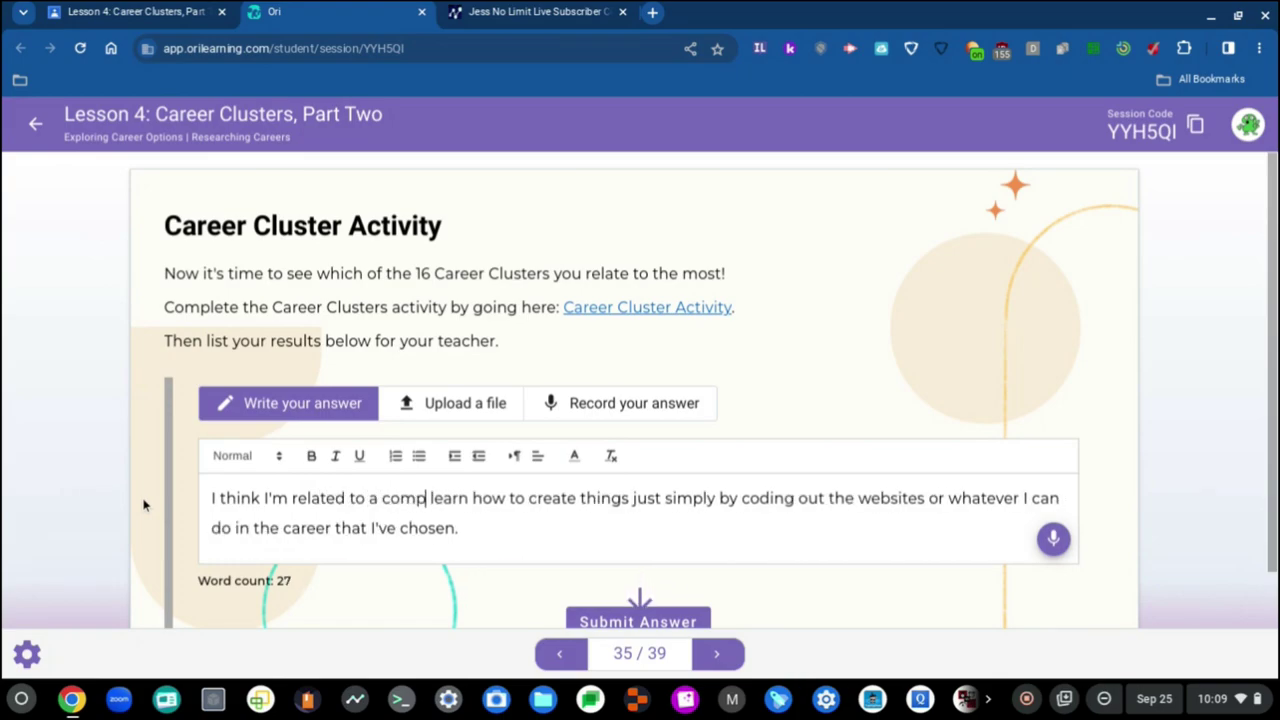
text(rogrammer b)
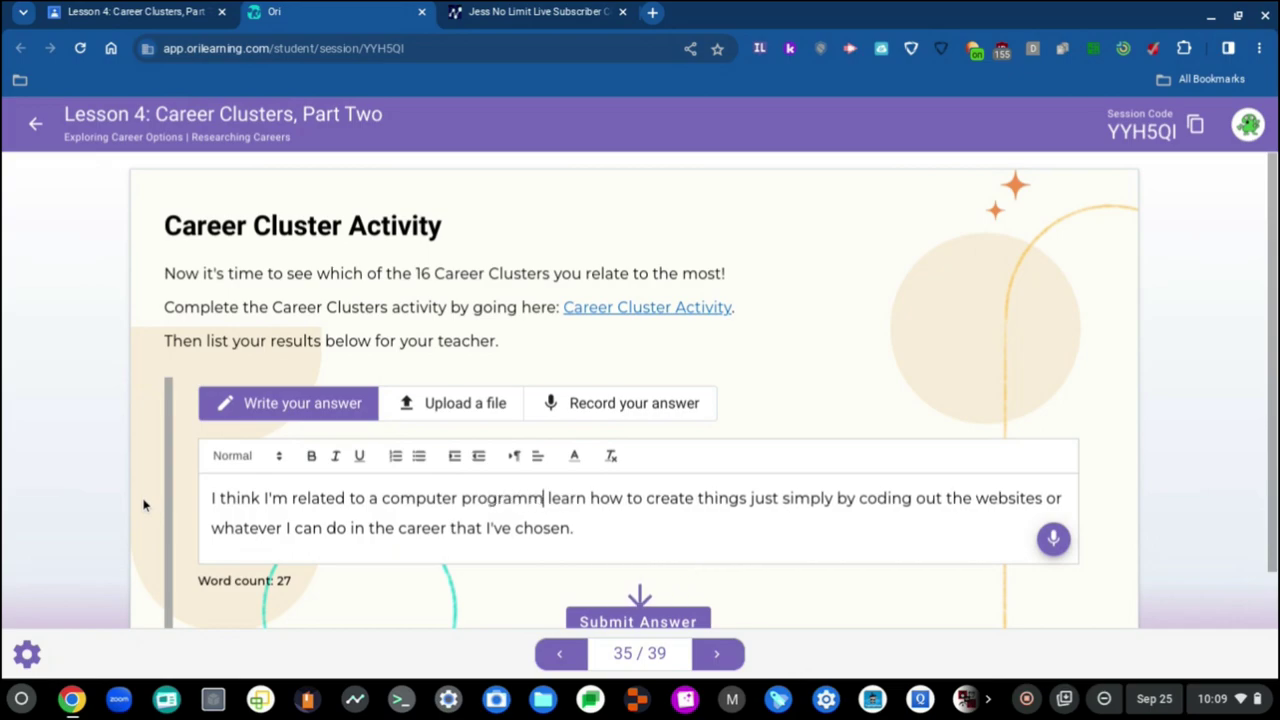
text(ecause it)
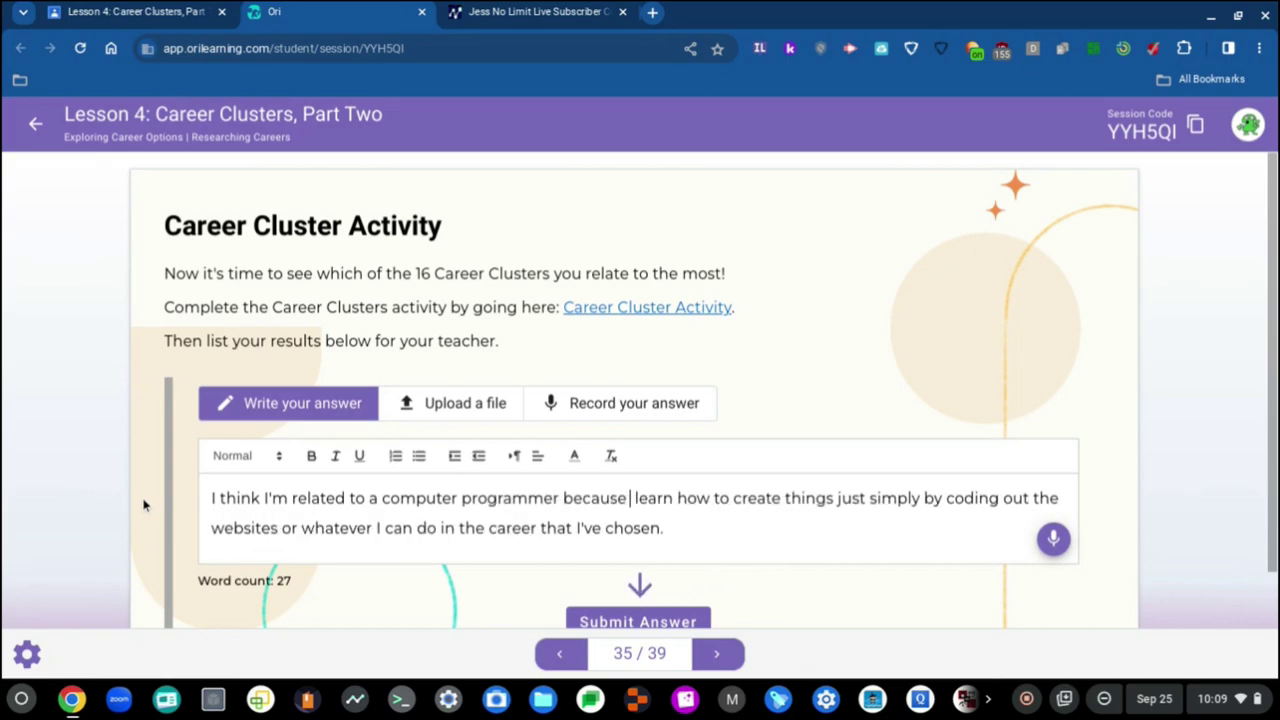
text( wil)
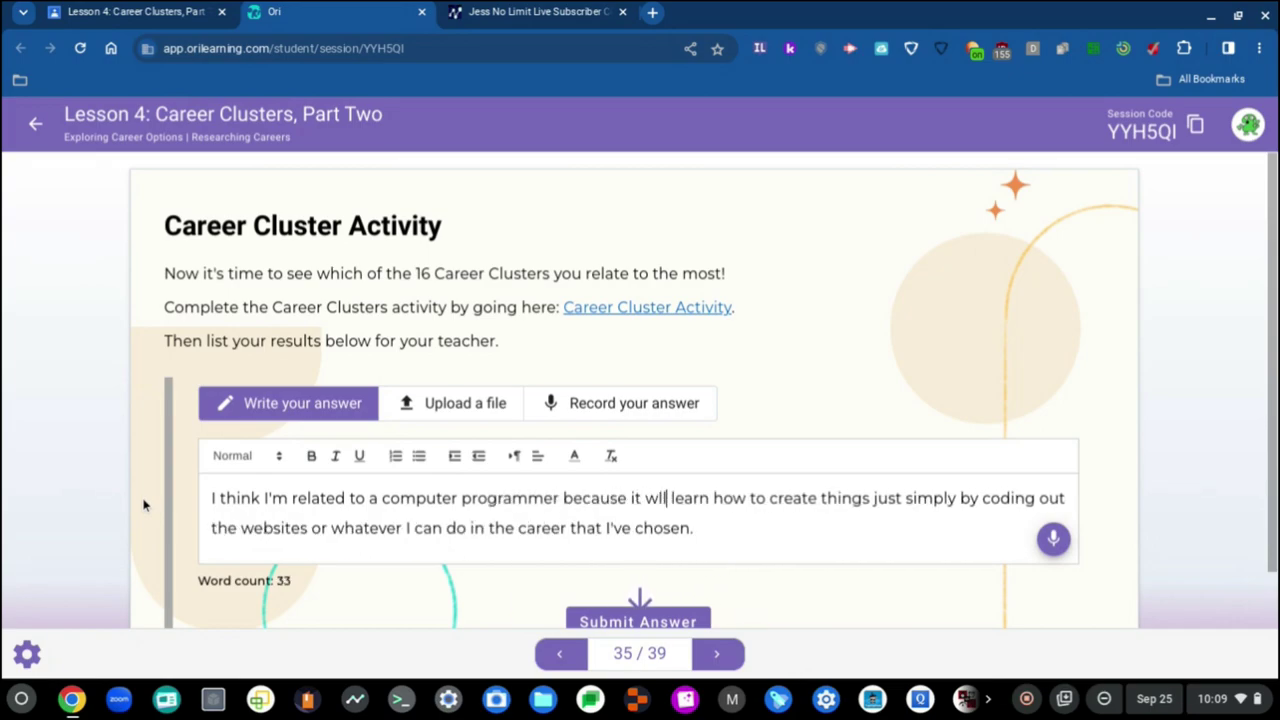
text(l help m)
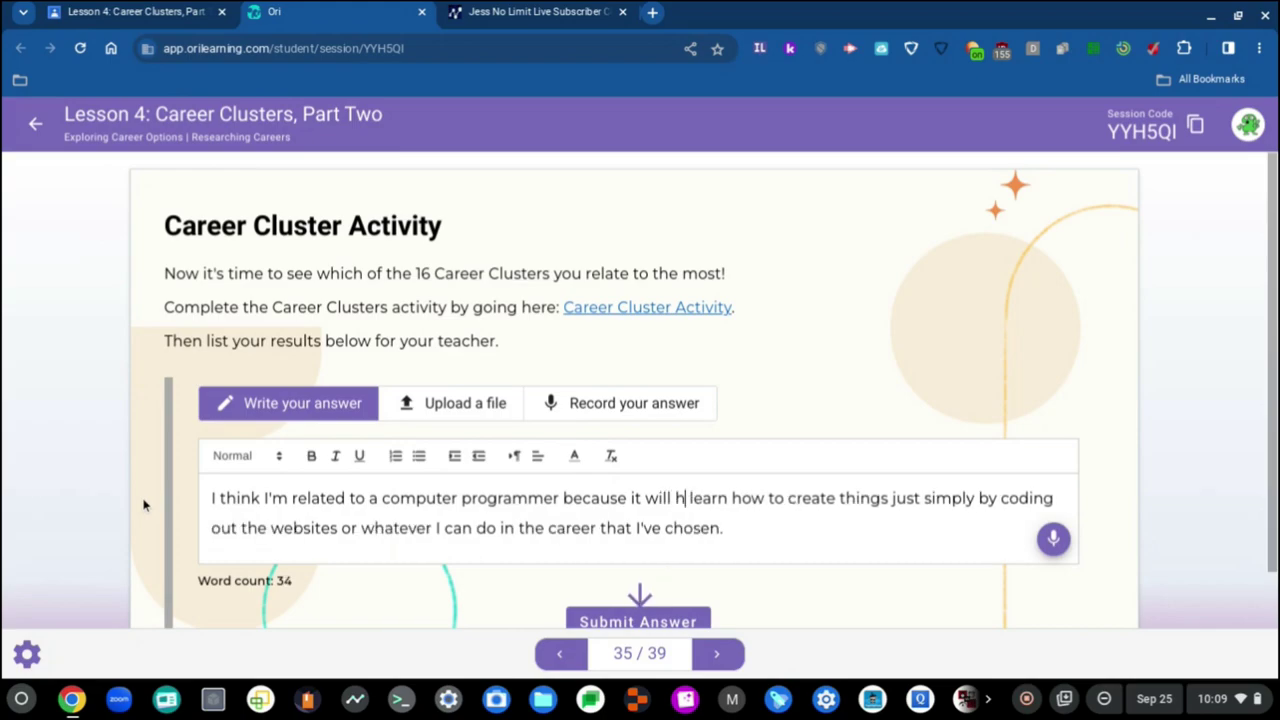
text(e)
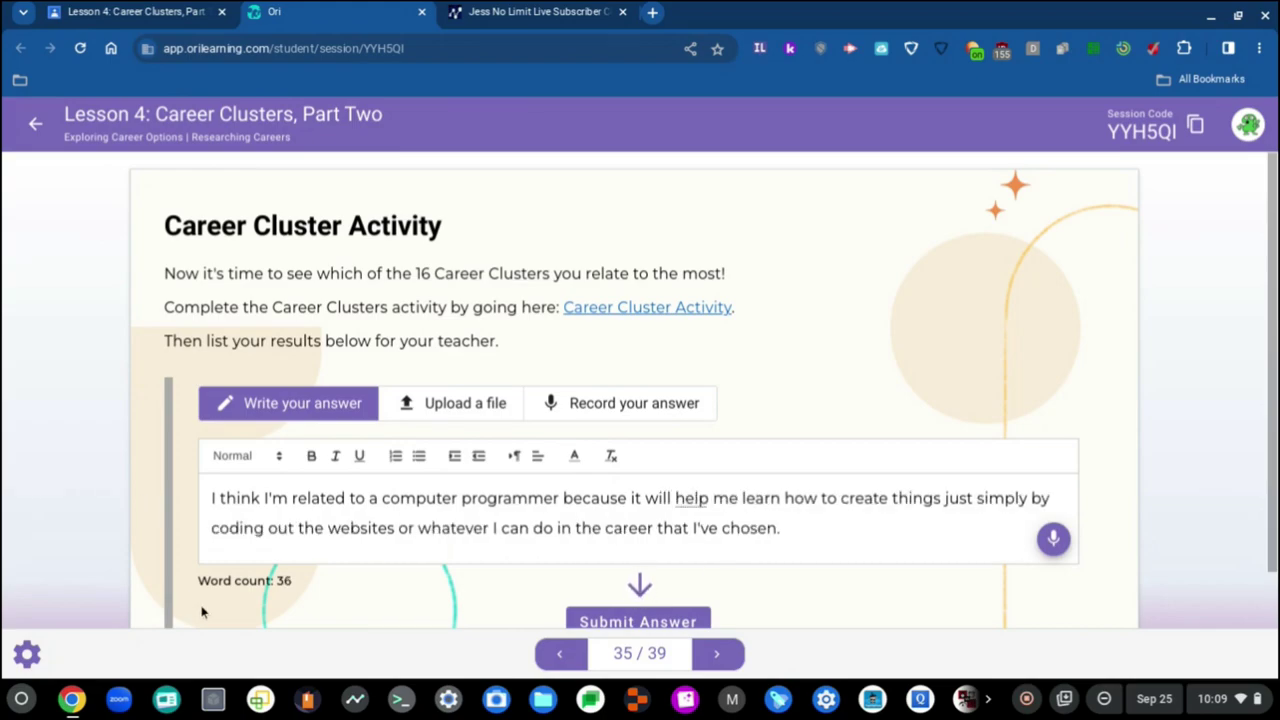
- Submit the reworded Career Cluster Activity answer and advance to the Lesson Wrap-Up on slide 36
click(679, 498)
click(730, 528)
scroll(693, 600, down, 1)
click(668, 576)
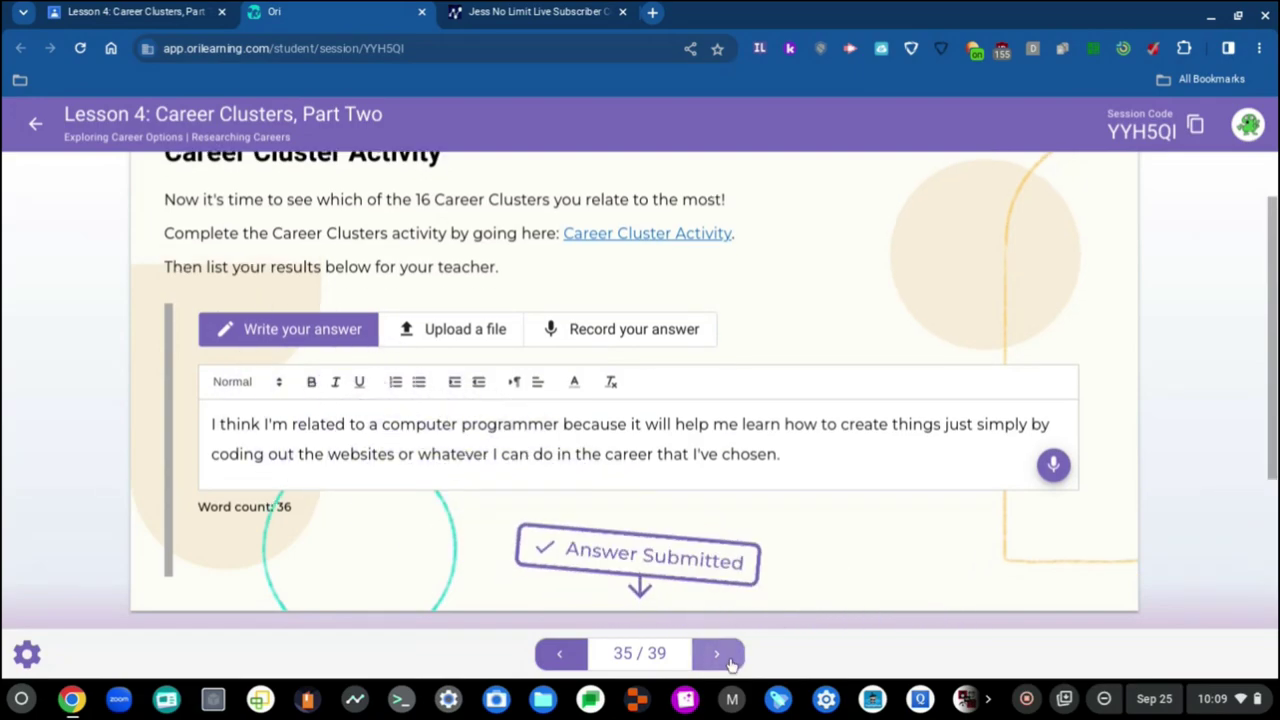
click(726, 660)
- Read the Lesson Wrap-Up summary and the vocabulary definition of manufacturing
scroll(572, 322, down, 1)
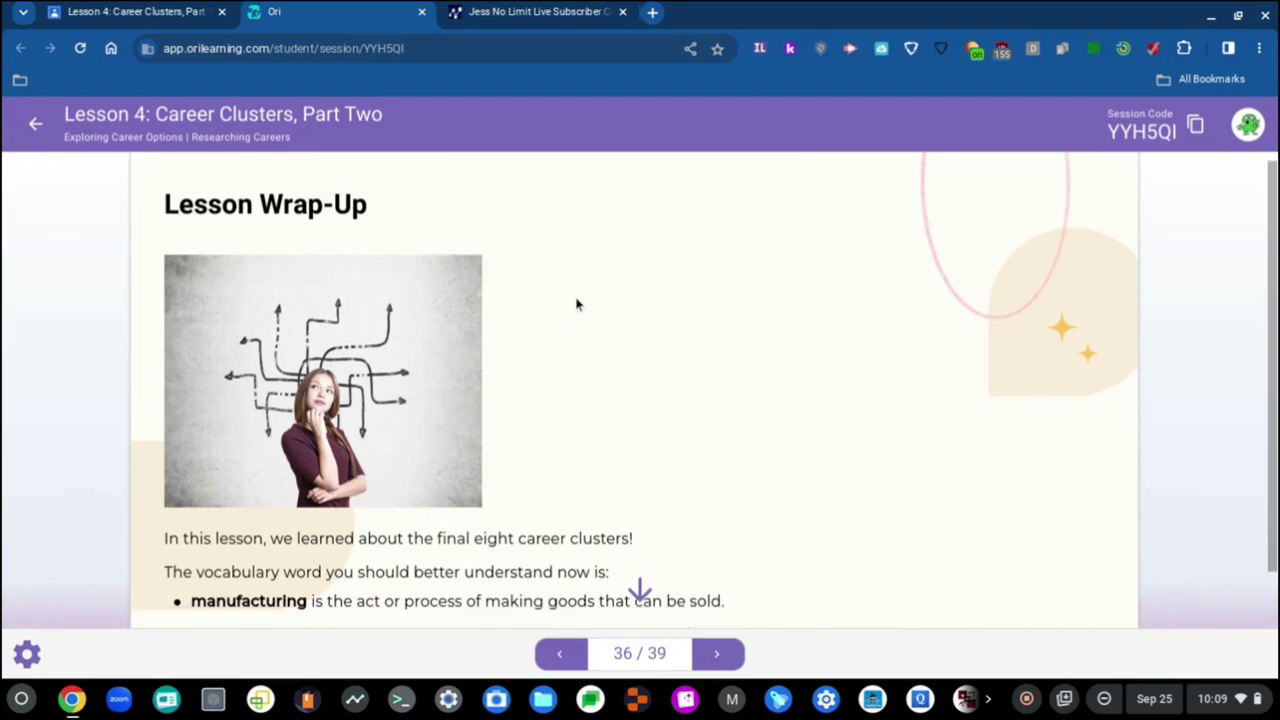
scroll(563, 342, up, 1)
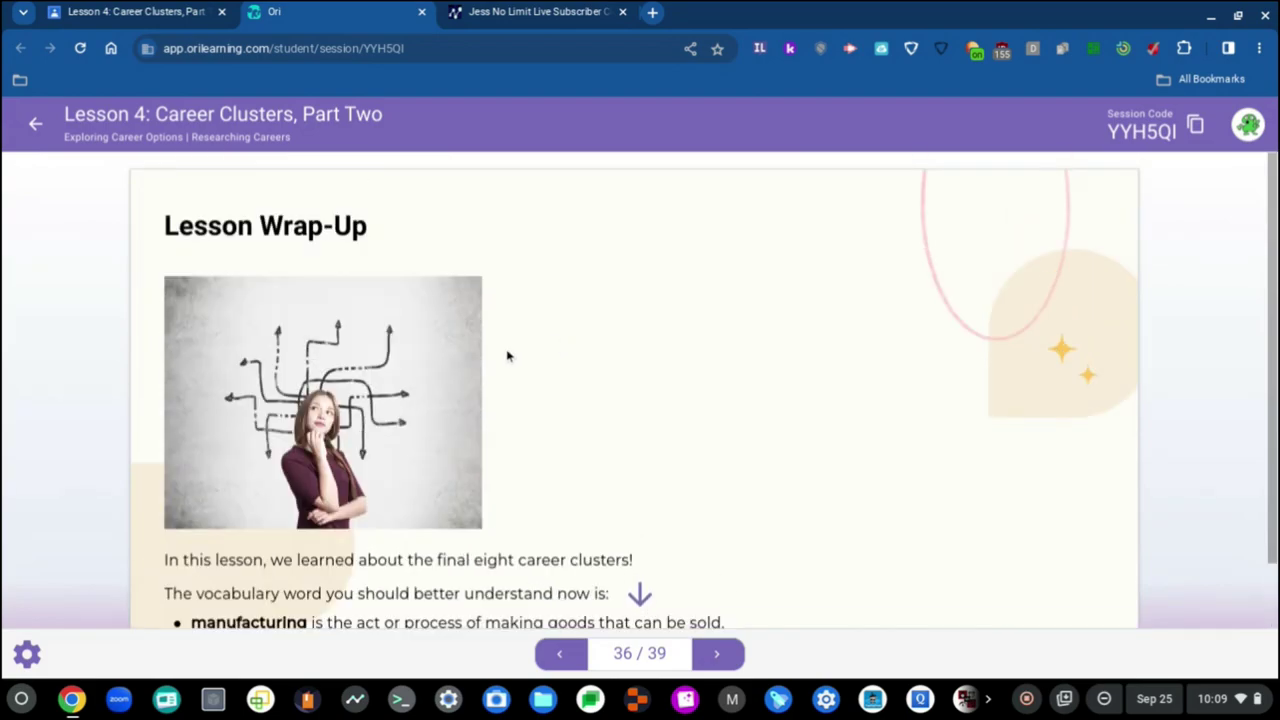
scroll(507, 356, down, 1)
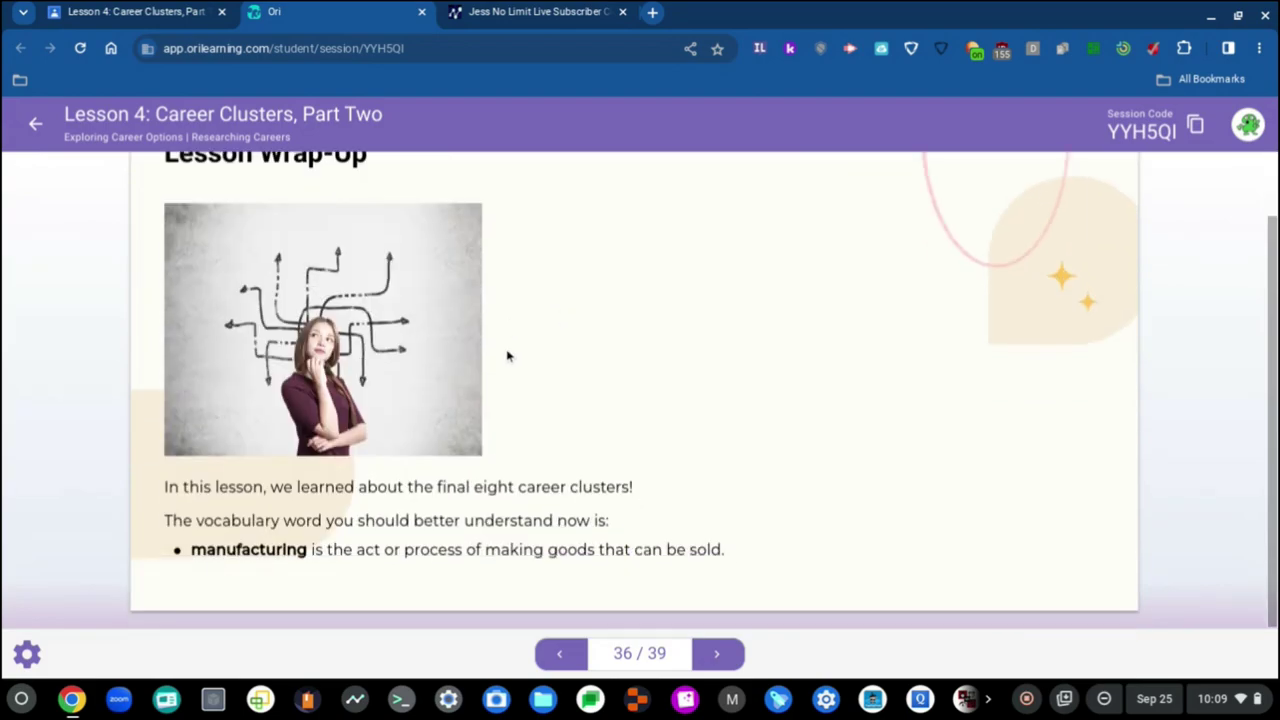
scroll(488, 435, up, 1)
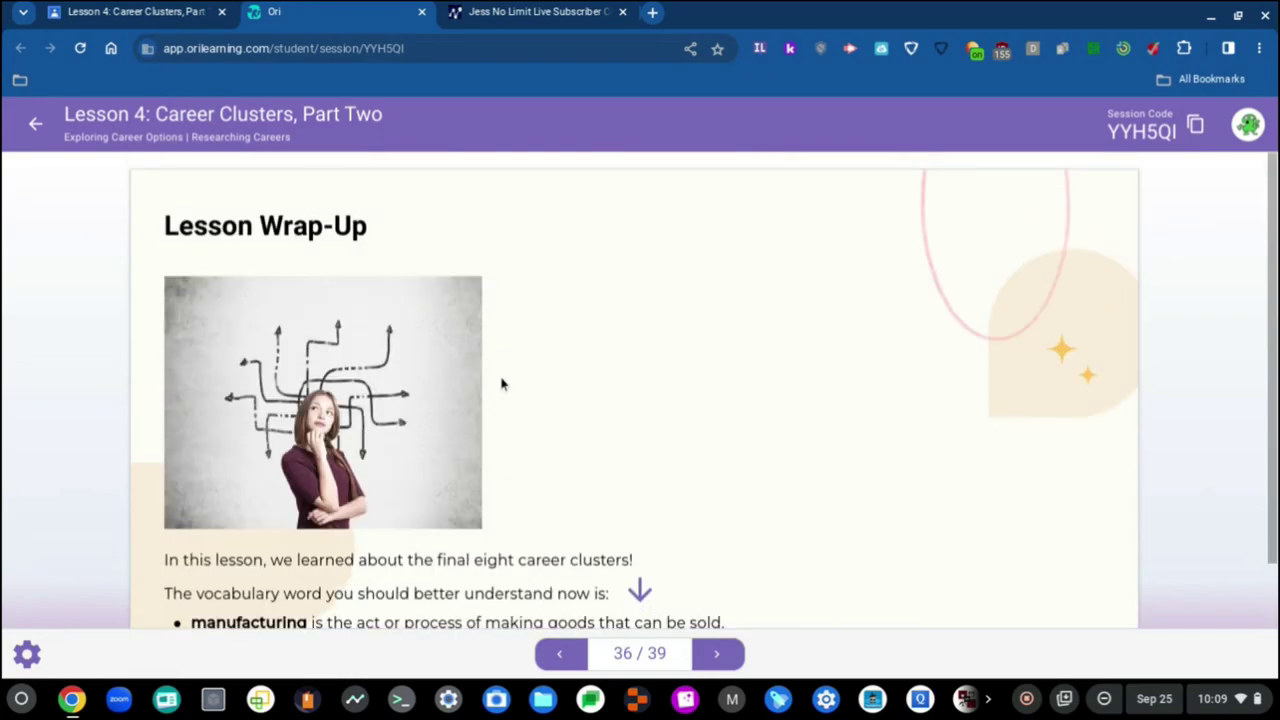
scroll(502, 384, down, 1)
scroll(349, 432, up, 3)
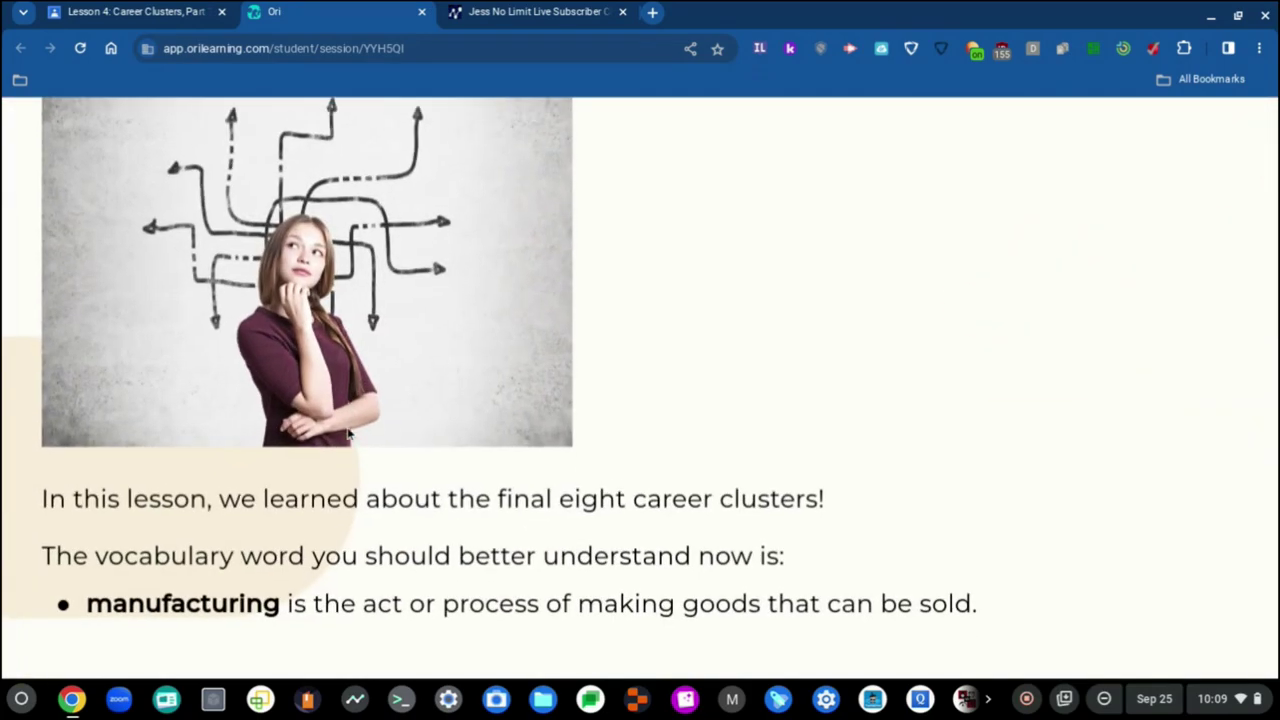
scroll(349, 432, down, 2)
scroll(349, 432, left, 3)
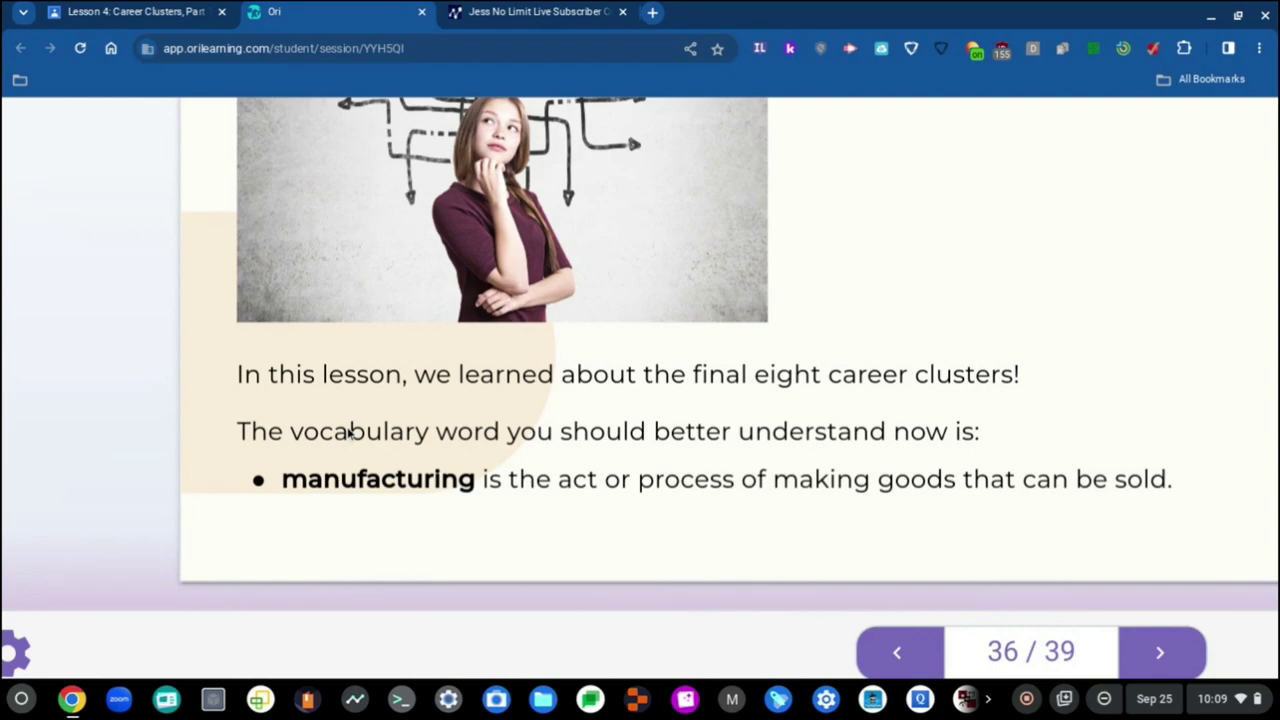
scroll(349, 432, right, 2)
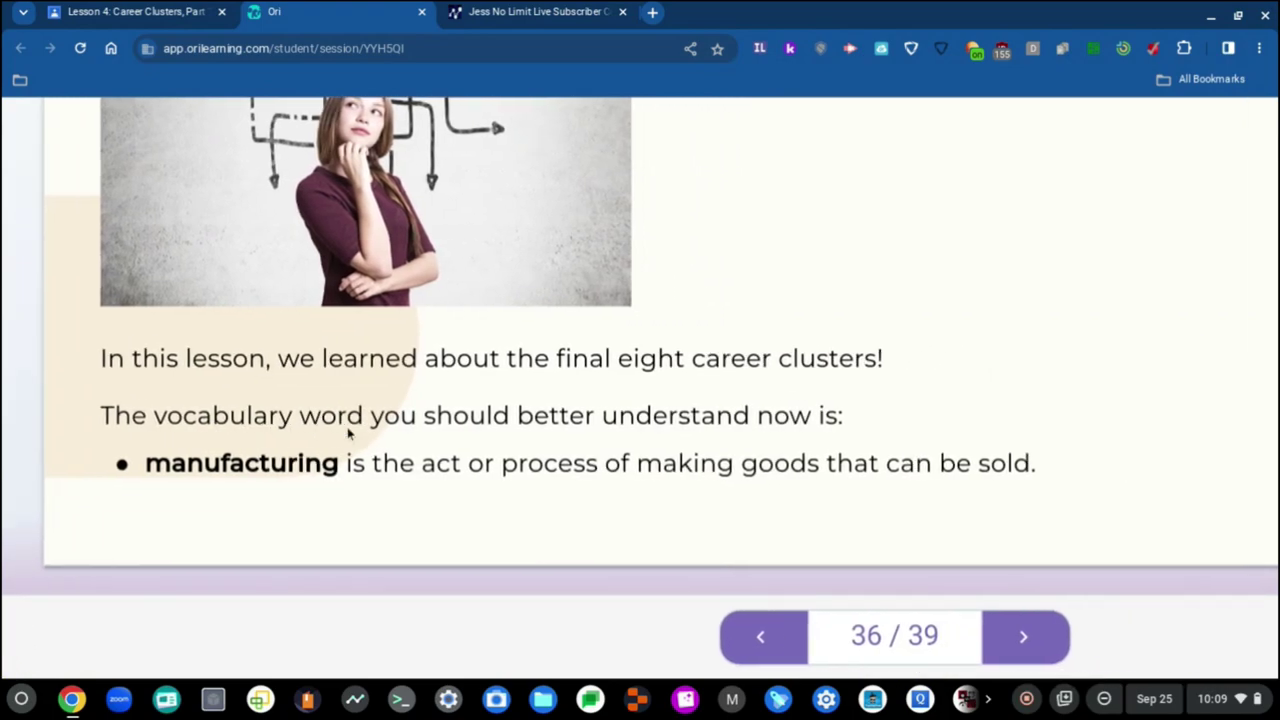
scroll(339, 438, right, 2)
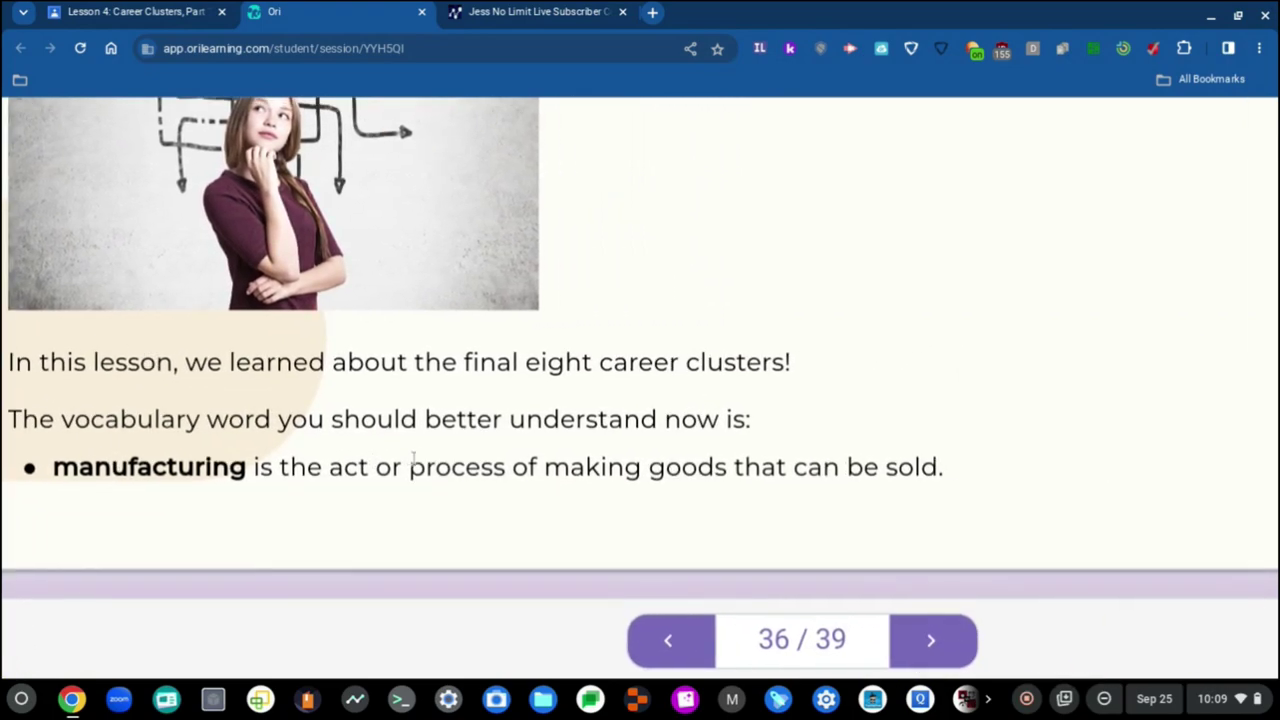
scroll(422, 458, down, 5)
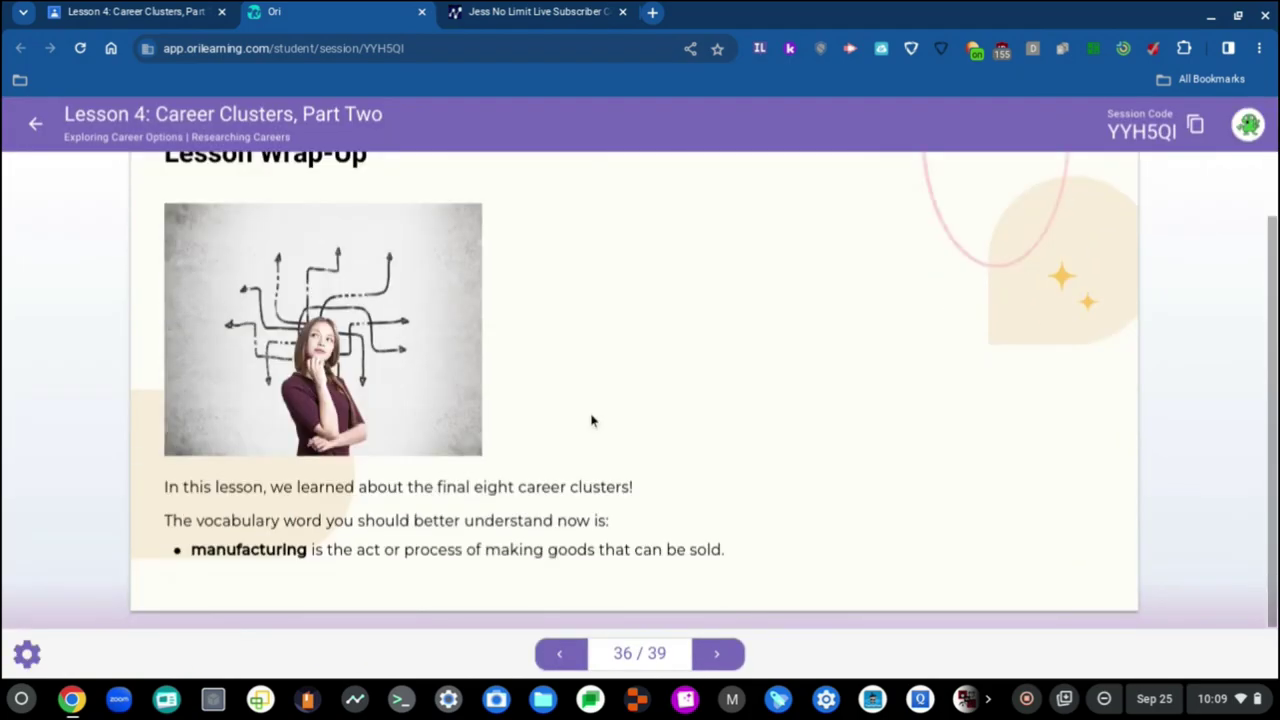
- Advance to the Post-Lesson Survey on slide 37 and submit "Yes" for "I know what Career Clusters are."
click(716, 653)
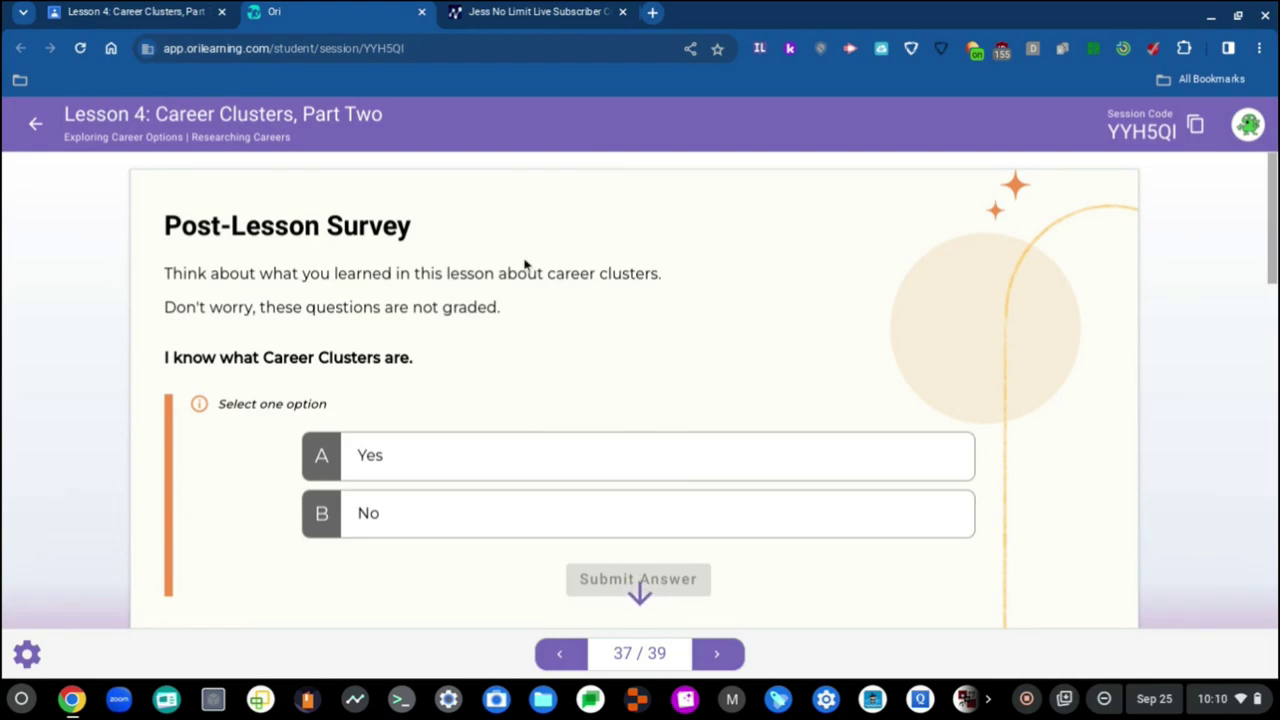
scroll(510, 265, down, 3)
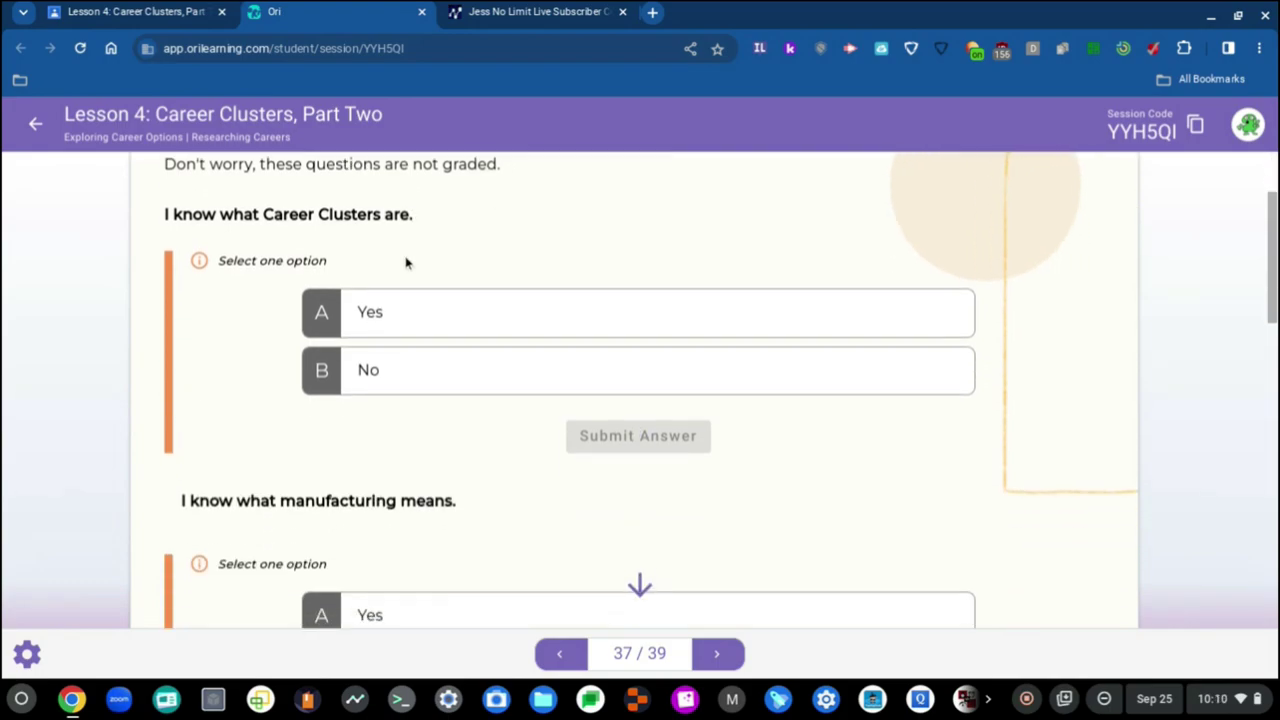
scroll(406, 263, up, 5)
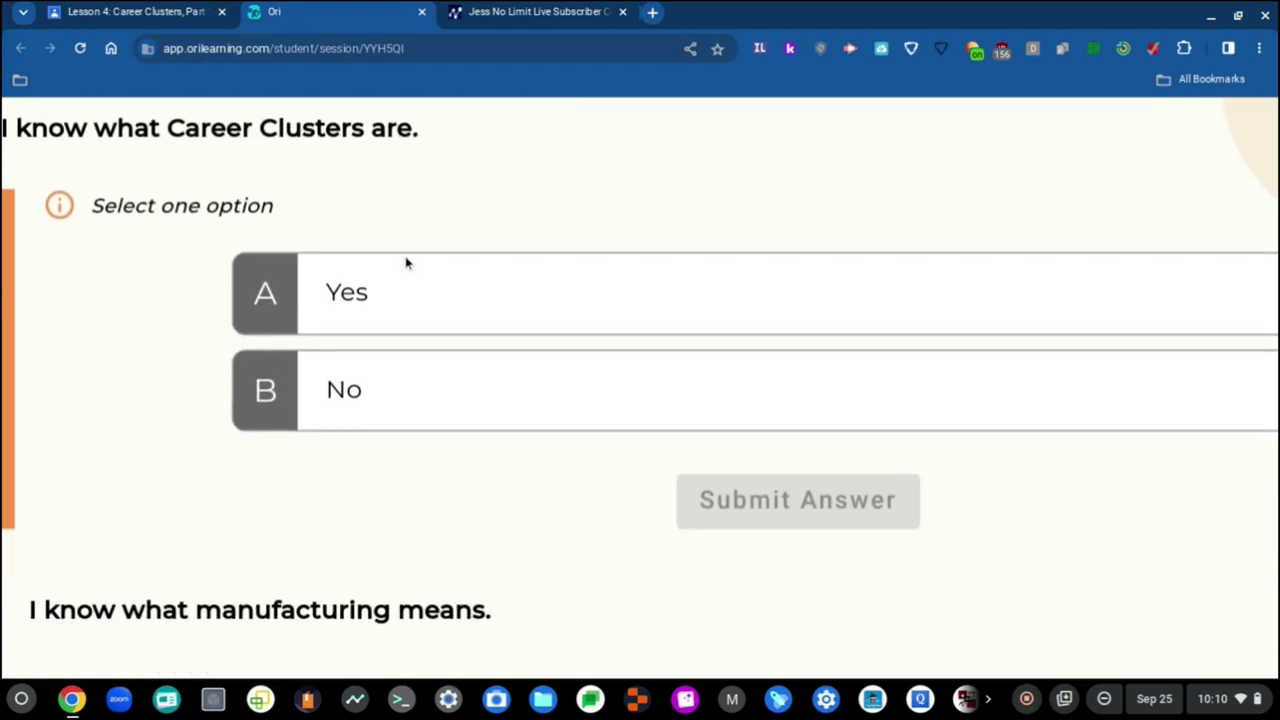
click(436, 310)
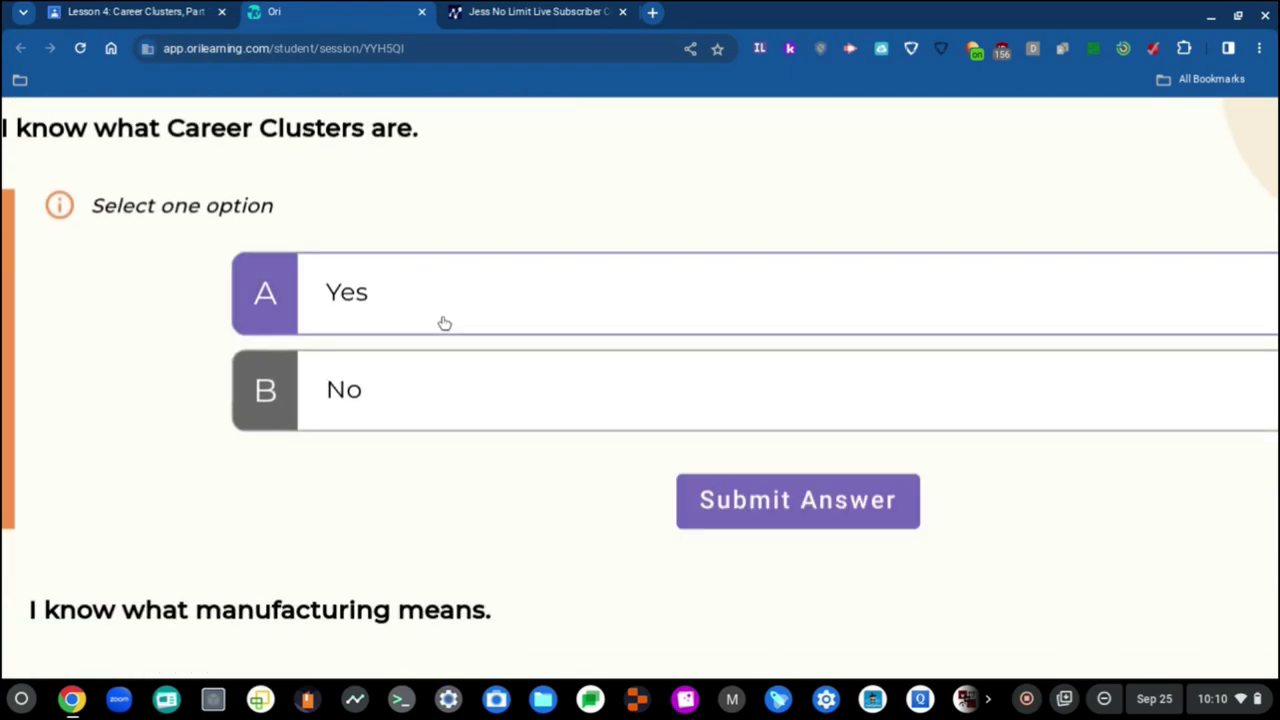
click(809, 500)
- Answer "No" to the survey statement "I know what manufacturing means." and submit it
scroll(240, 500, down, 4)
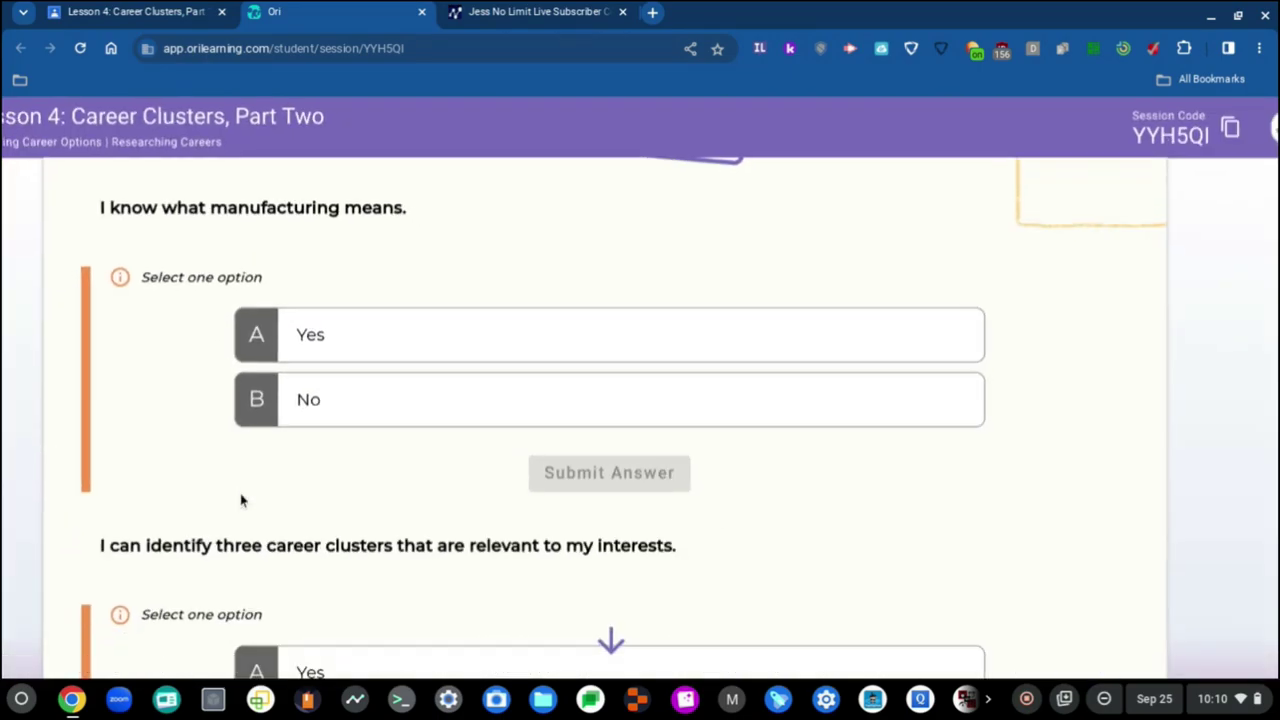
click(411, 401)
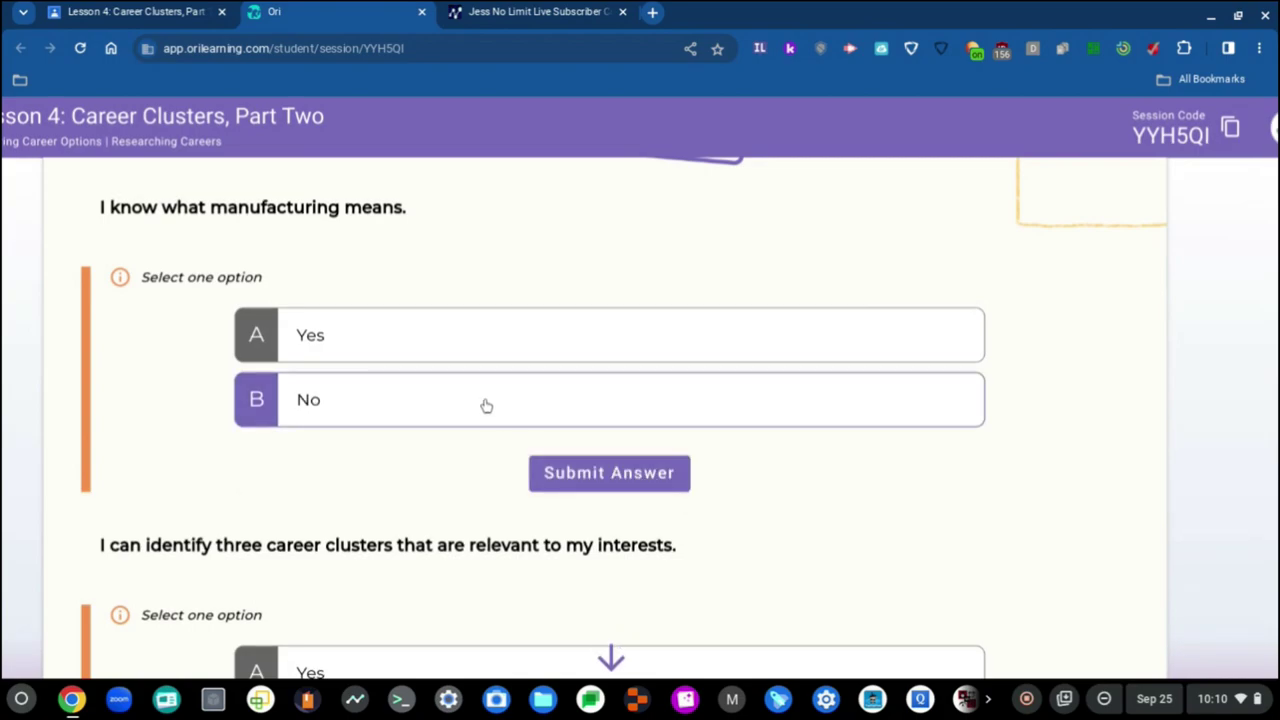
click(616, 497)
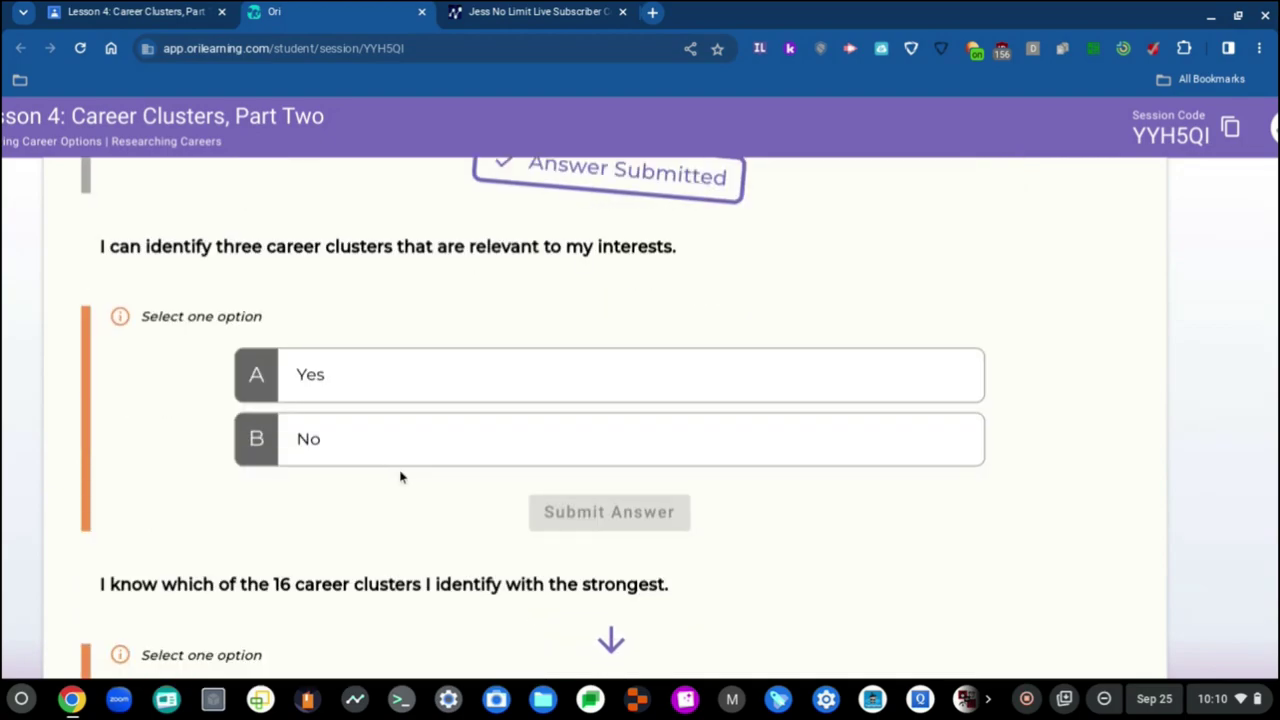
- Submit "No" for both the statement on identifying three relevant career clusters and the one on the strongest of the 16 clusters
click(405, 463)
click(622, 528)
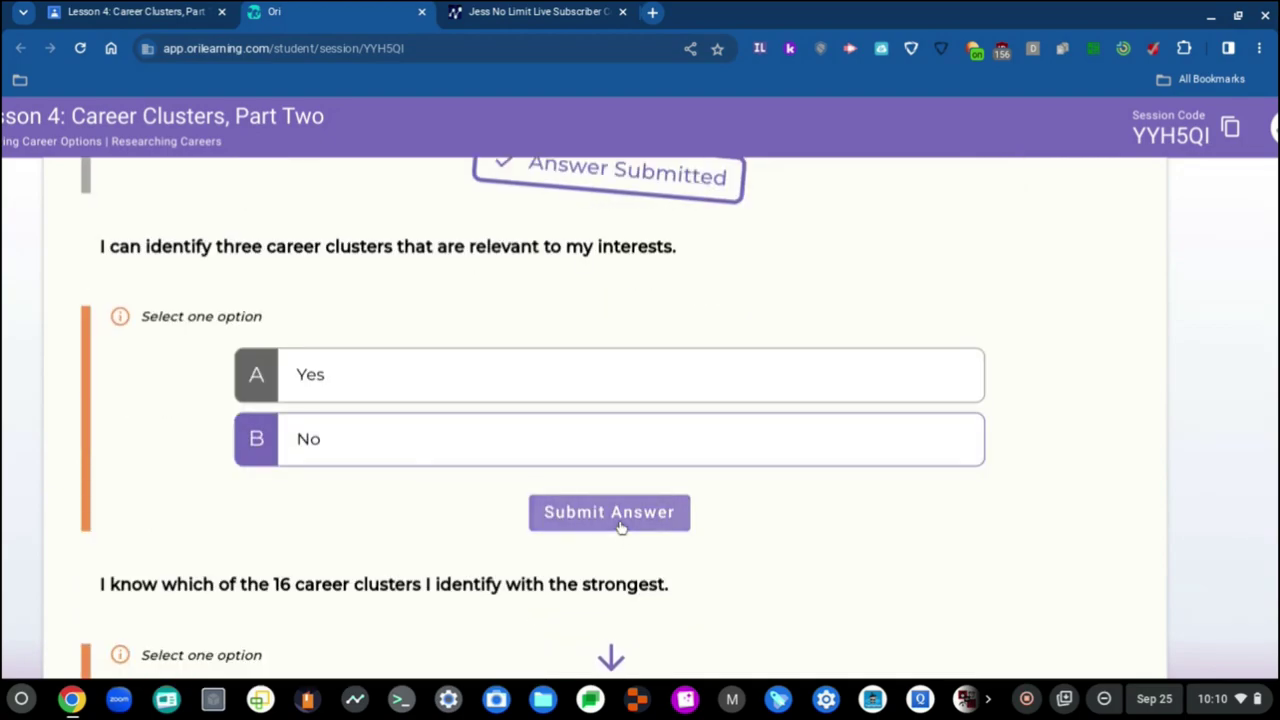
click(385, 410)
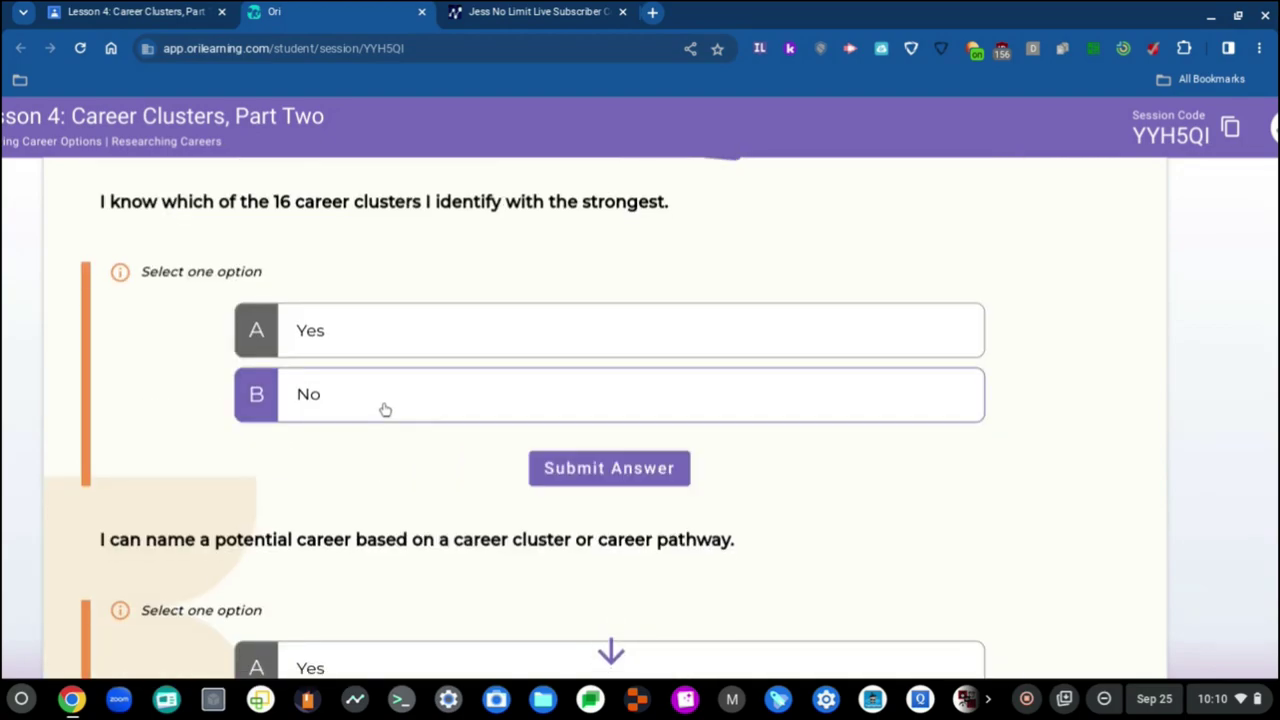
click(656, 465)
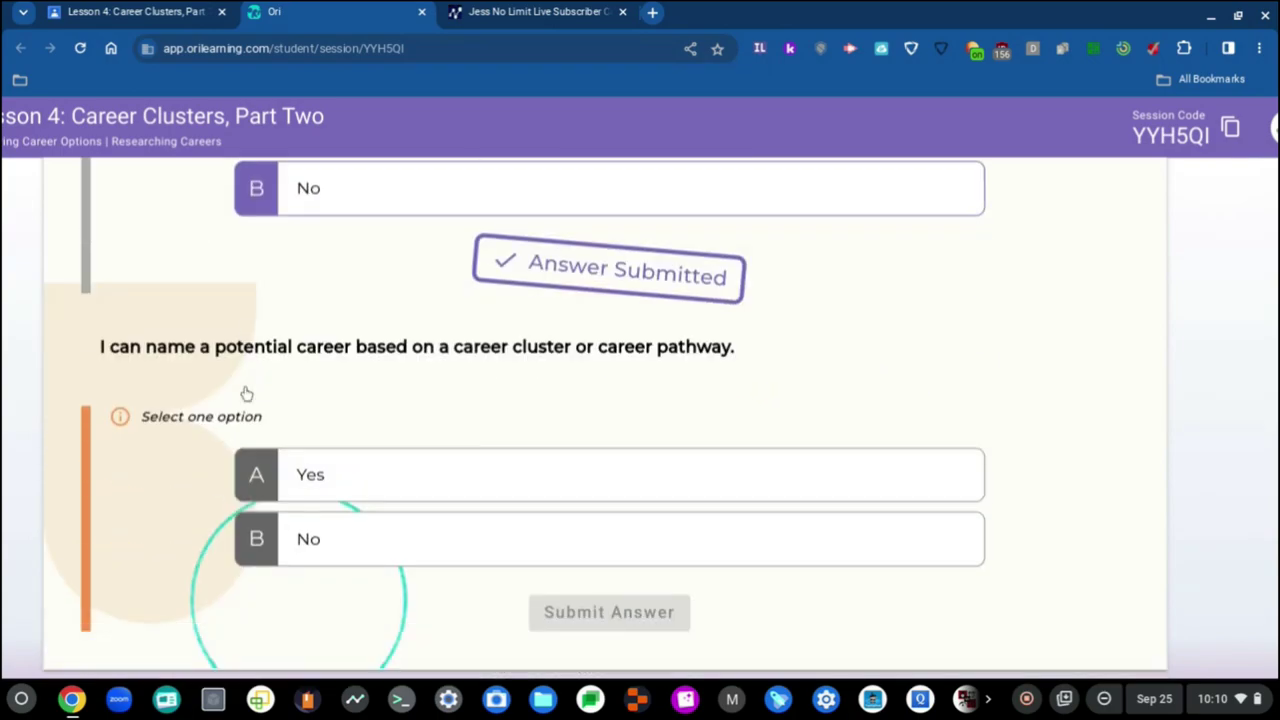
- Submit "No" for the statement on naming a potential career from a cluster or pathway, and review the survey answers
click(446, 558)
click(597, 612)
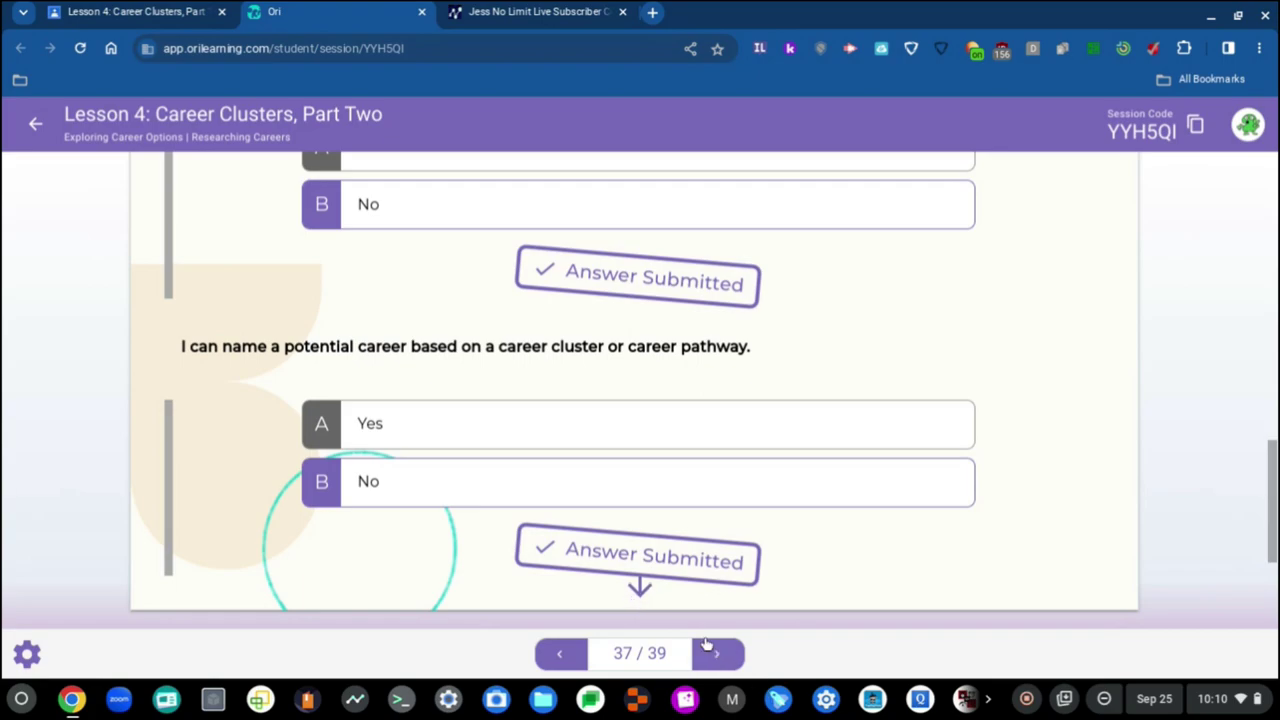
scroll(704, 471, up, 10)
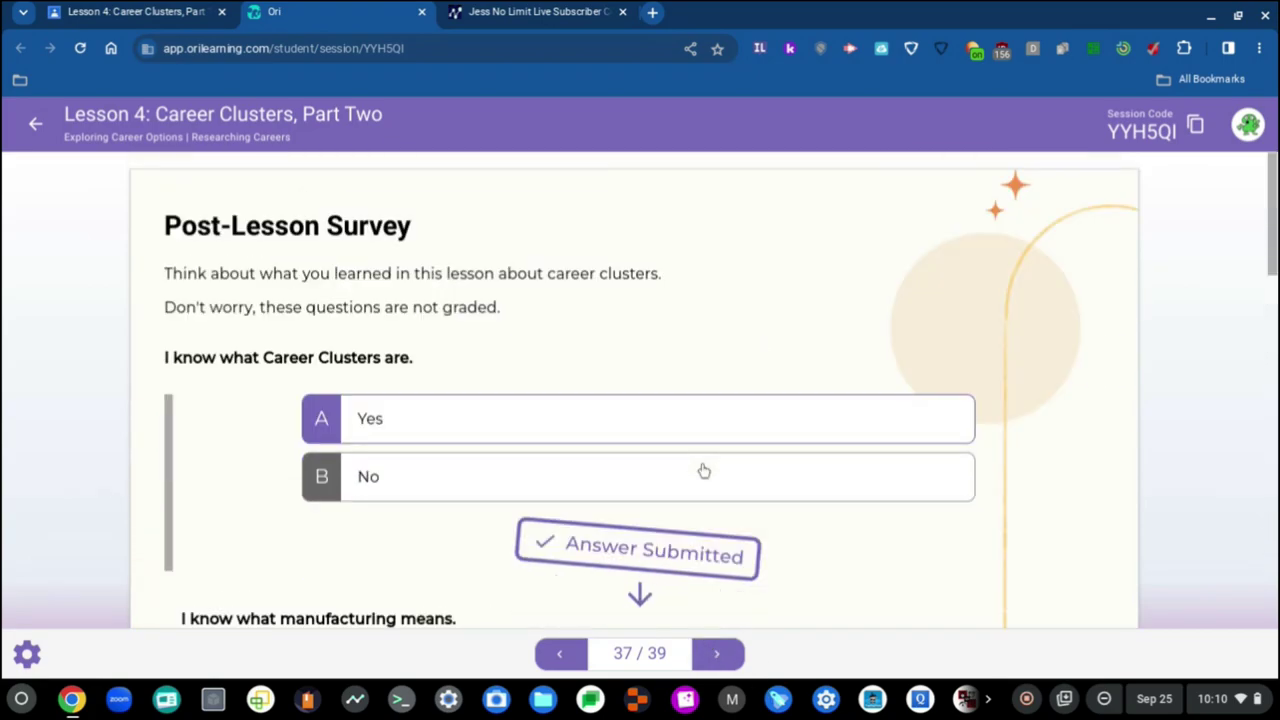
- Advance to the Ticket Out the Door slide and submit the choice "GO! I'm ready to move on."
click(716, 655)
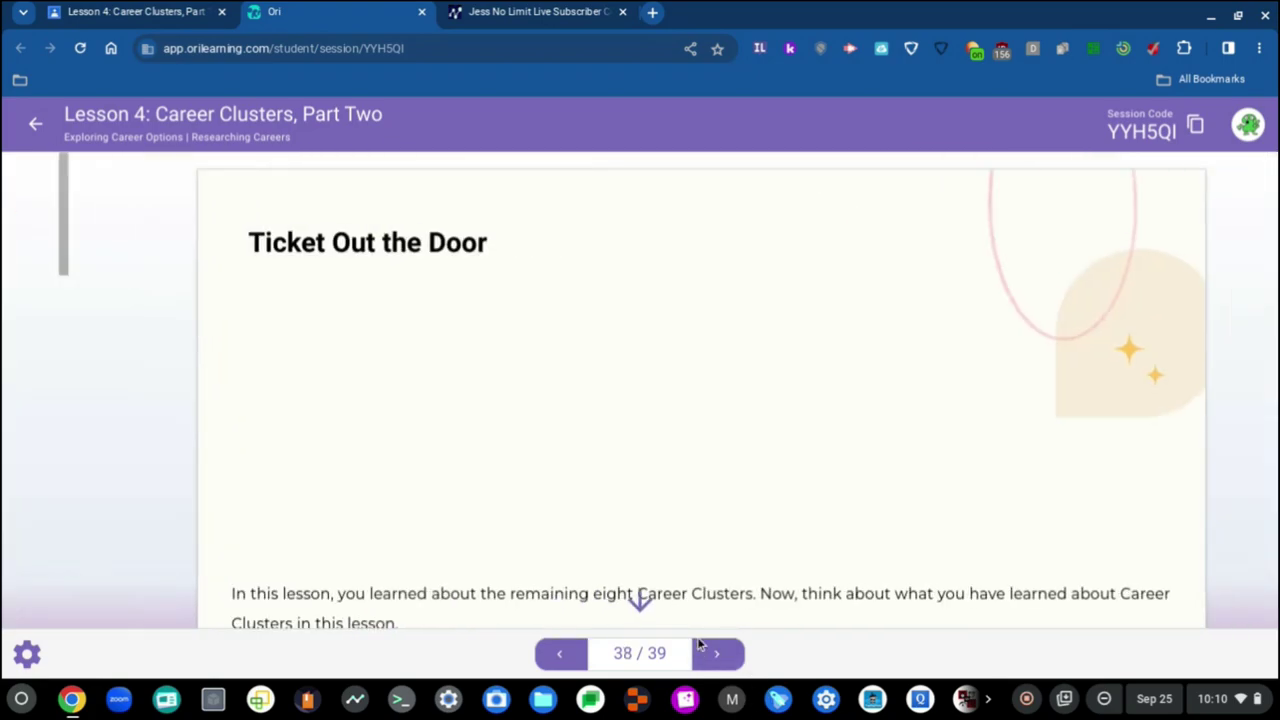
scroll(607, 407, down, 4)
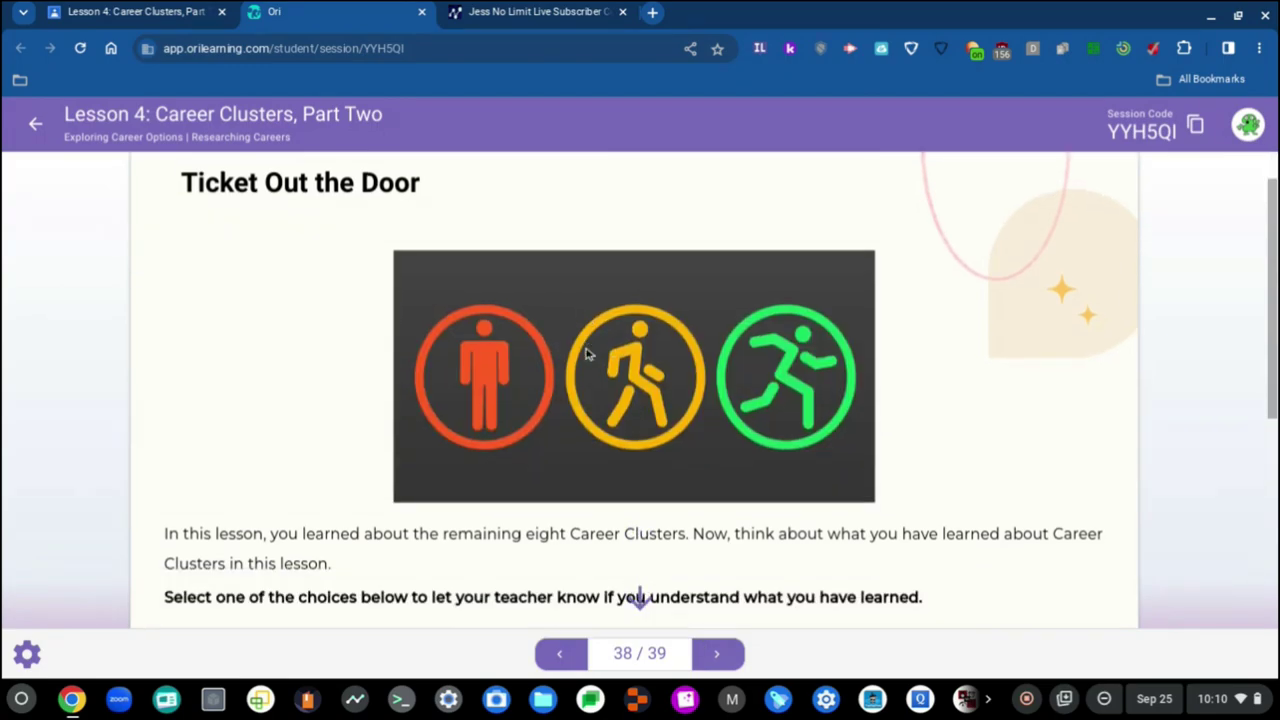
scroll(506, 400, down, 1)
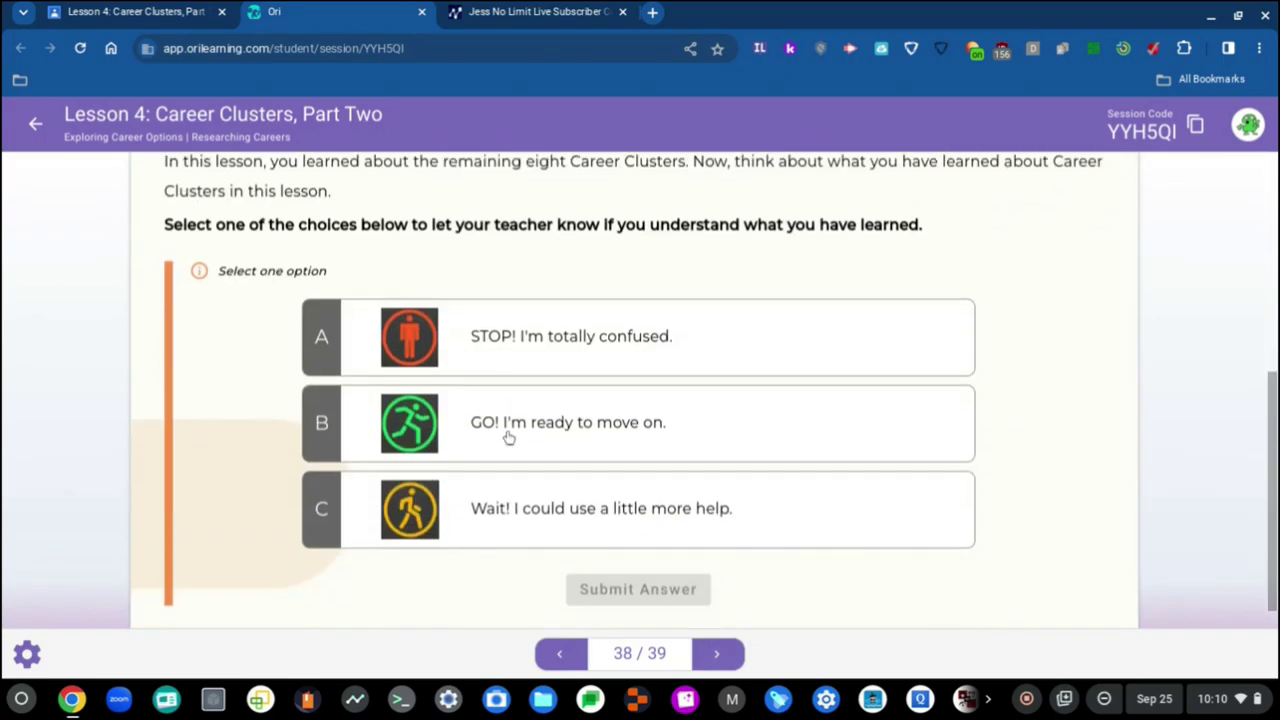
click(513, 454)
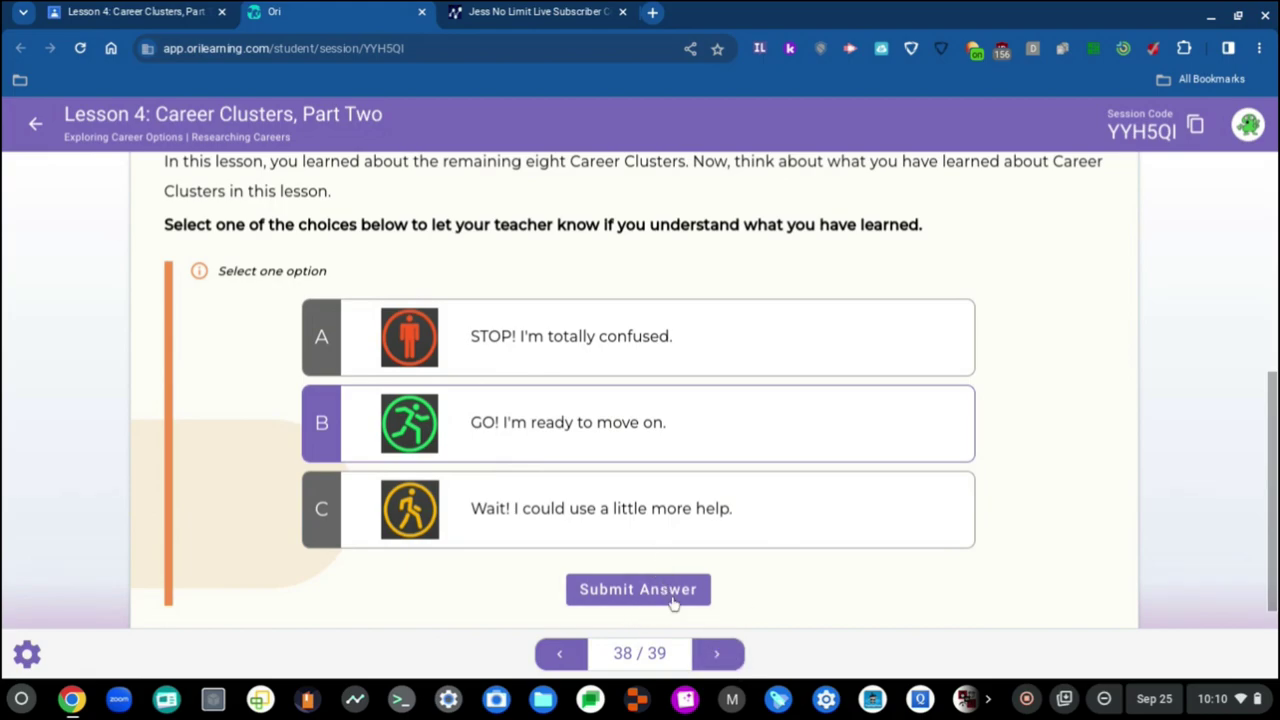
click(638, 589)
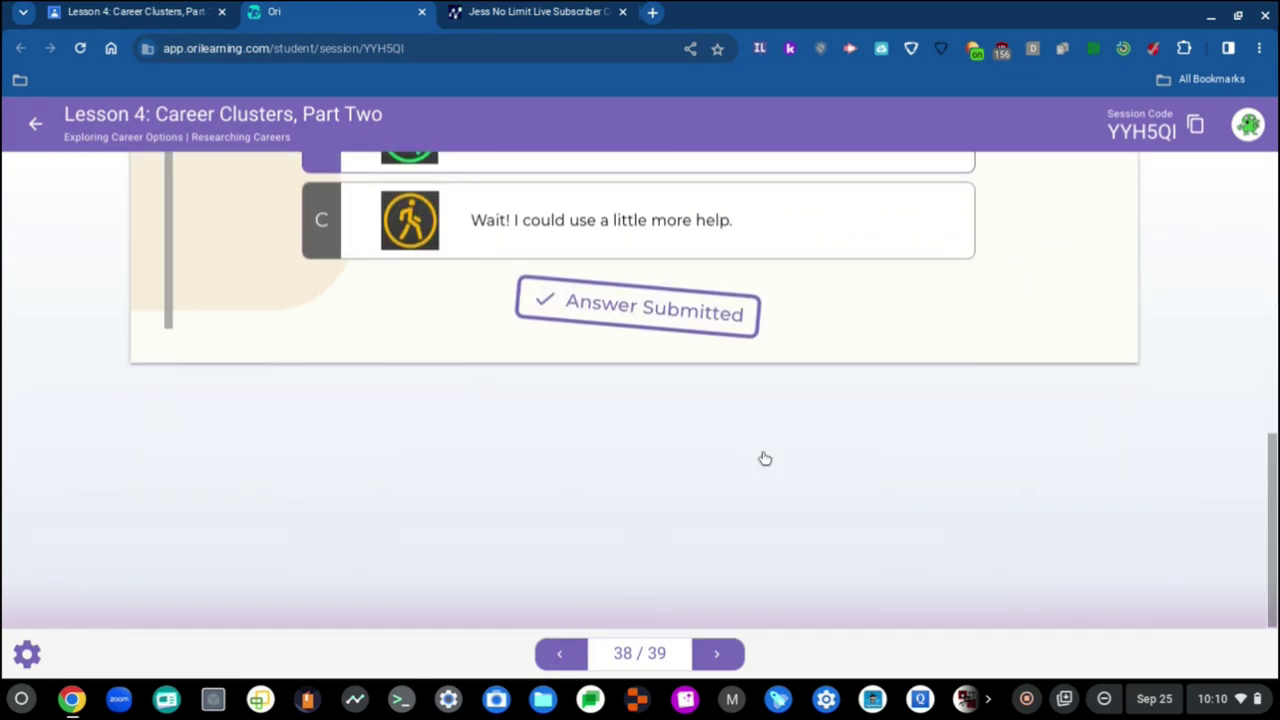
- Advance to slide 39, submit the finished lesson as done and dismiss the notification
click(717, 653)
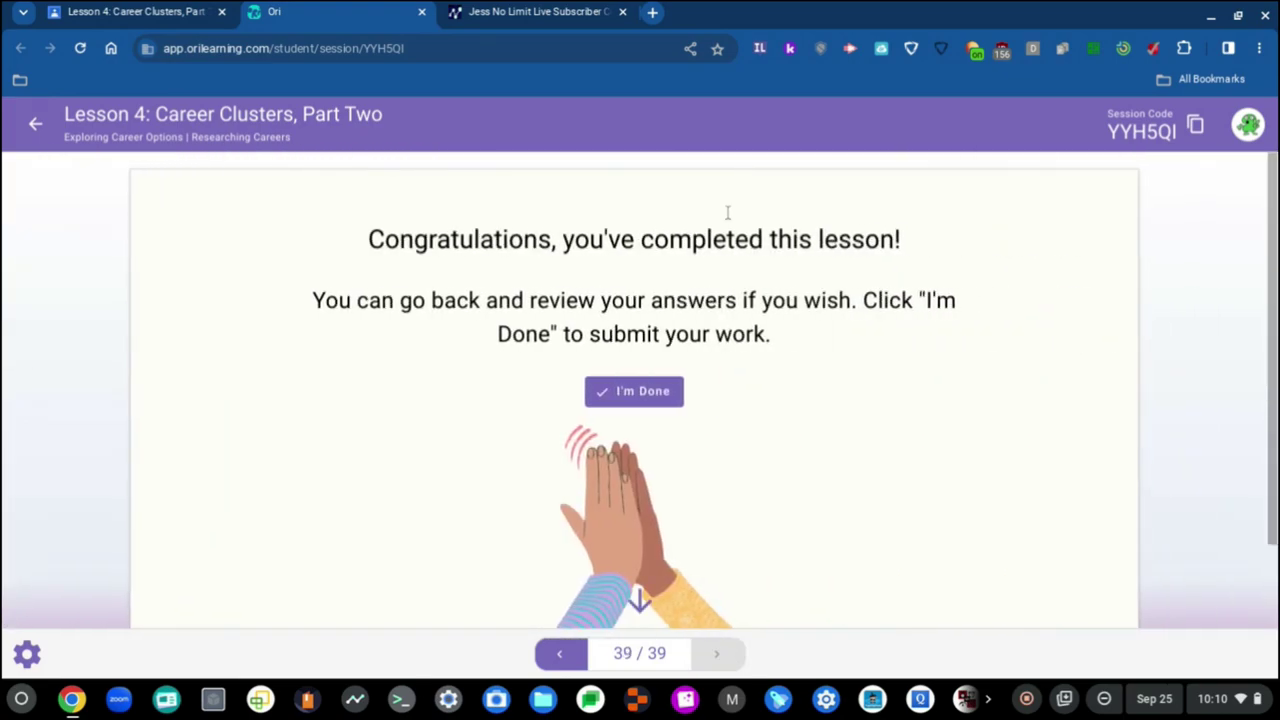
click(654, 392)
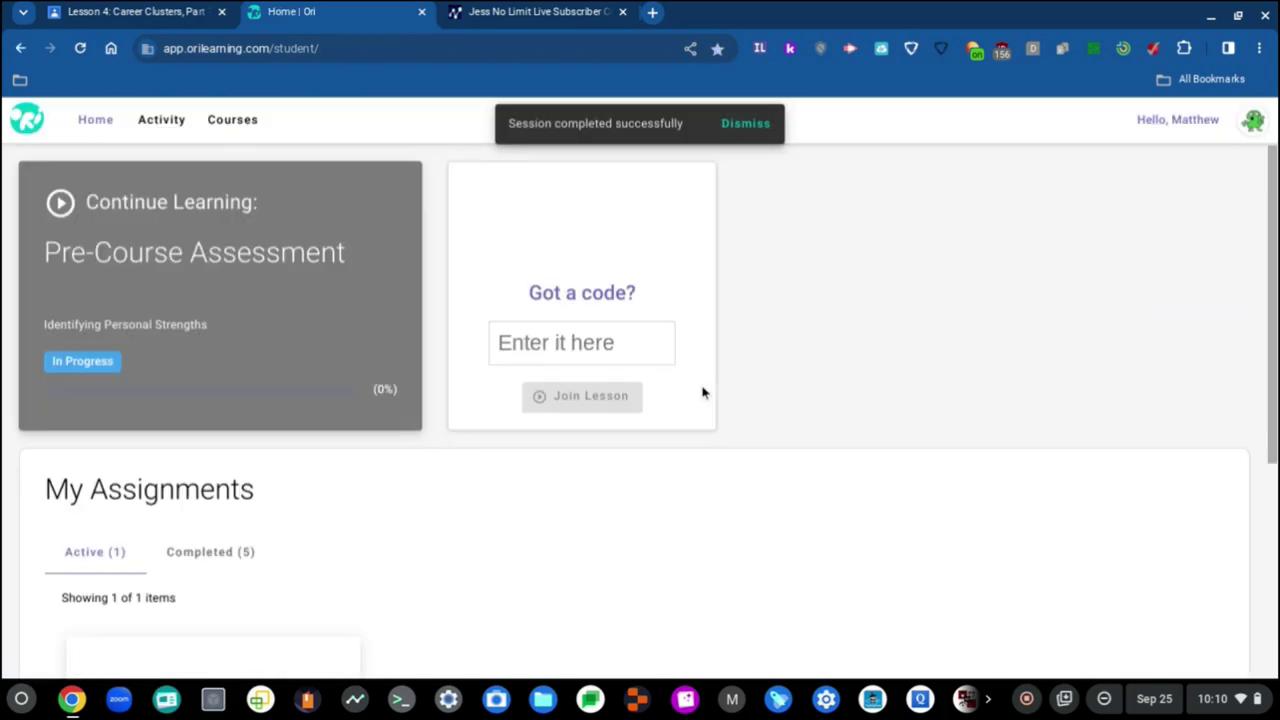
click(746, 124)
- Look through the completed assignments and their scores under My Assignments
scroll(711, 491, down, 4)
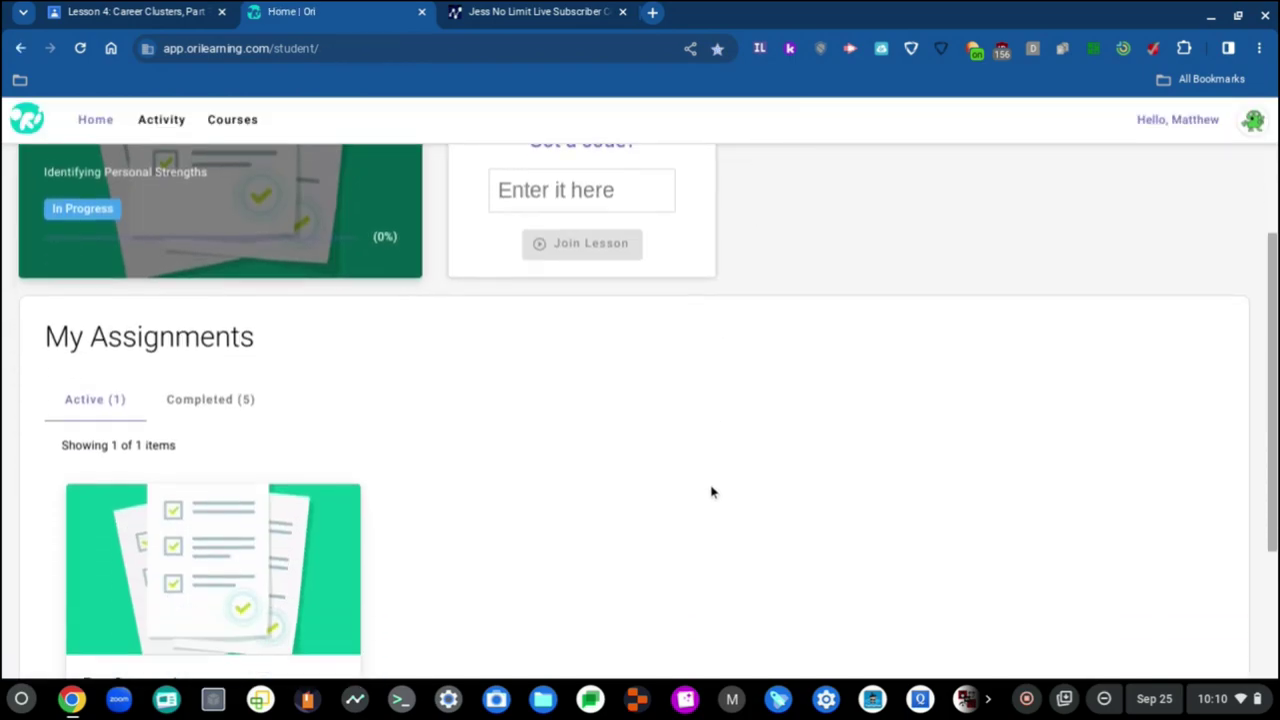
click(198, 192)
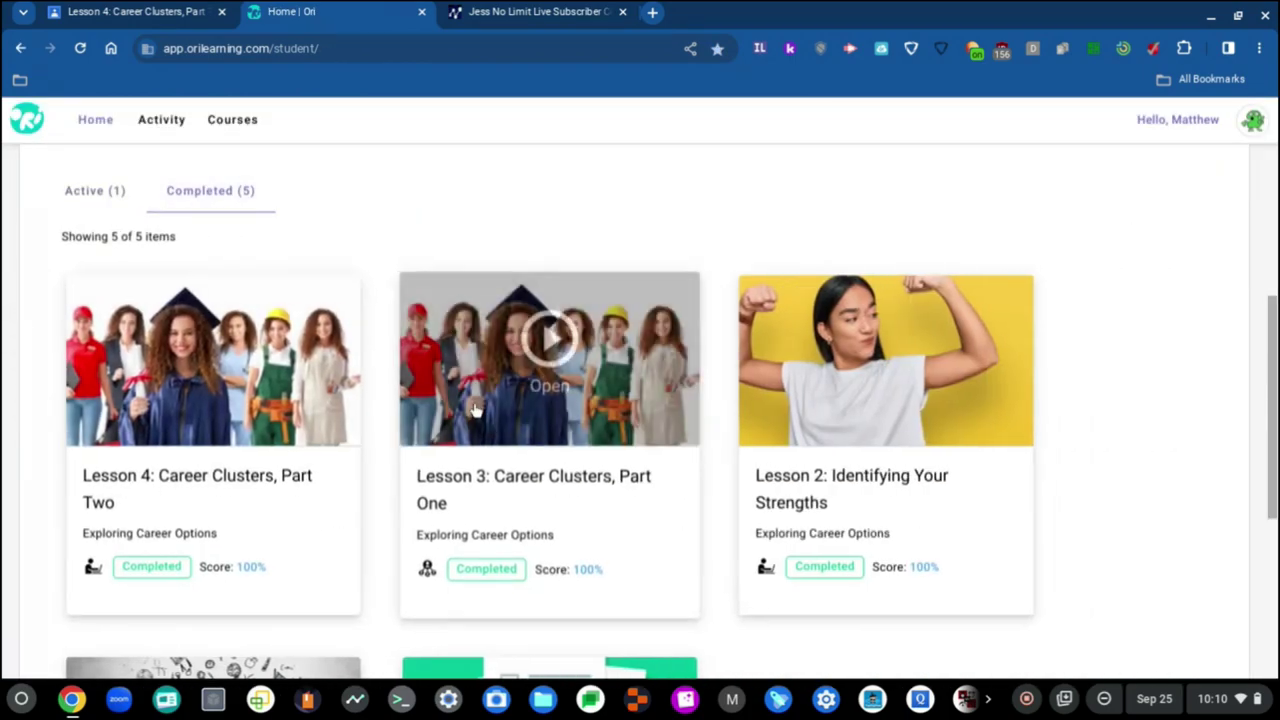
scroll(471, 409, down, 3)
scroll(797, 491, down, 2)
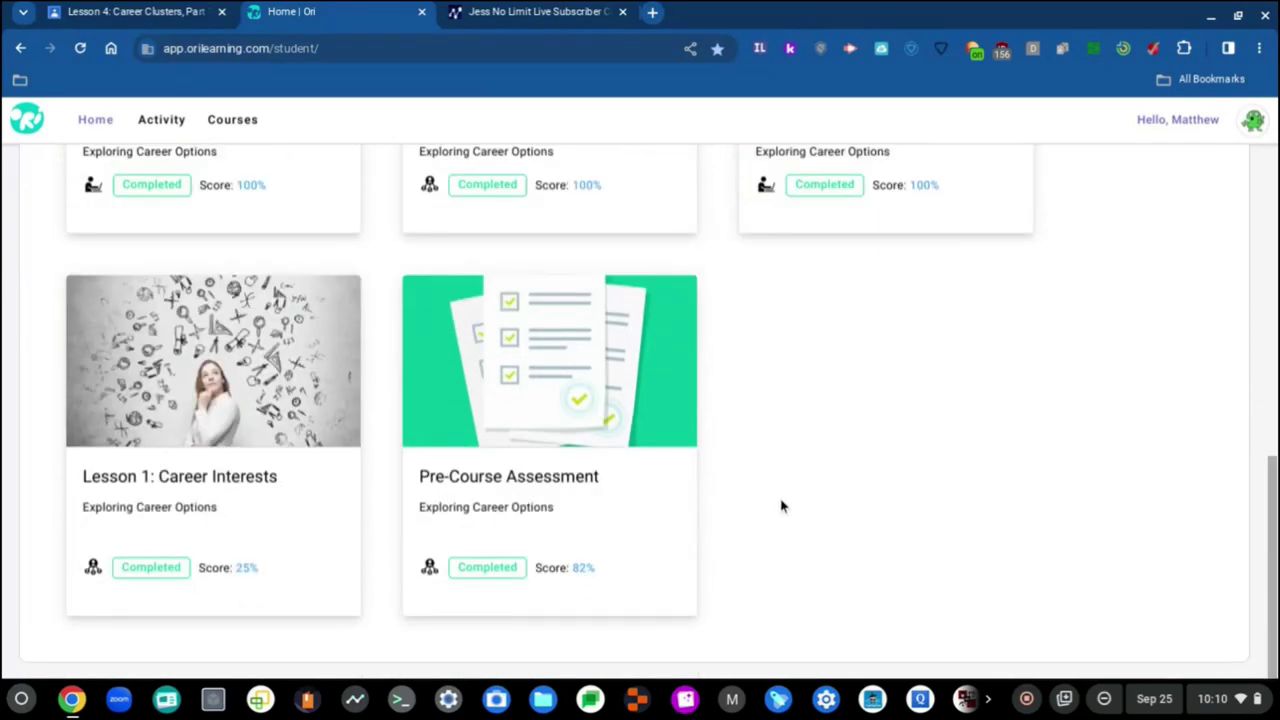
scroll(771, 537, up, 10)
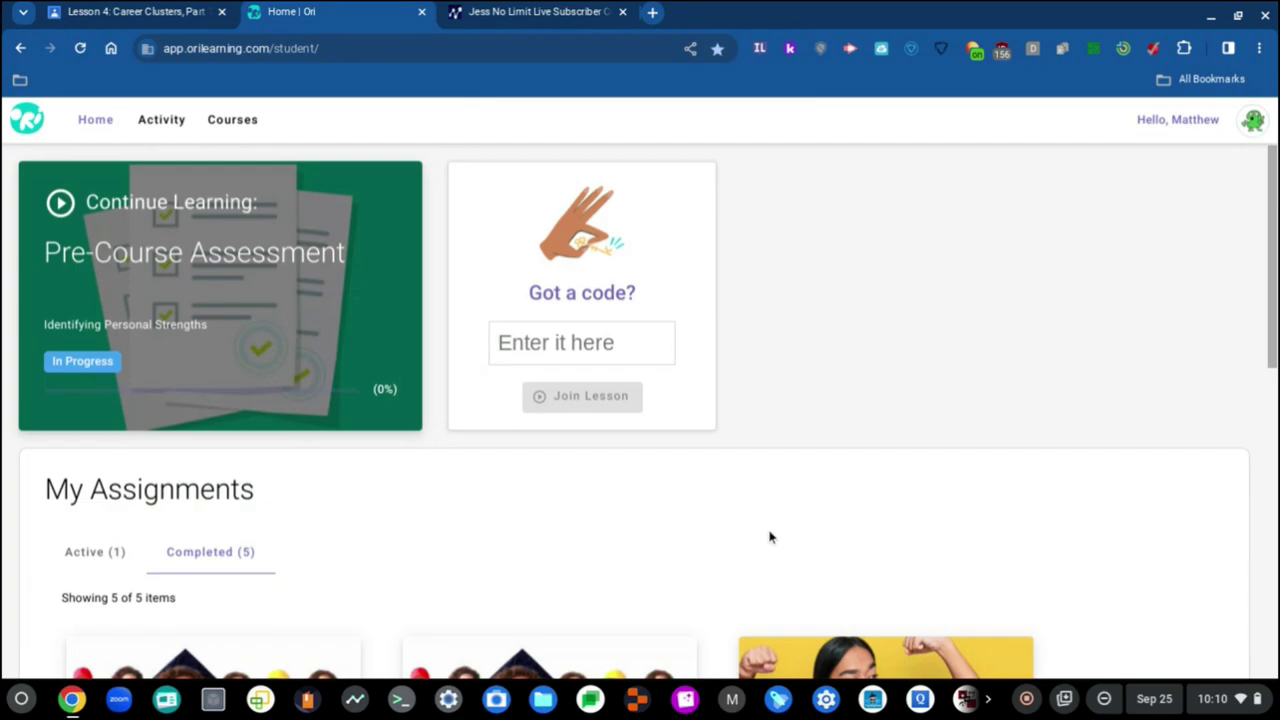
- Close the Ori site and open the Postsecondary Readiness class in Google Classroom
key(ctrl+w)
click(110, 10)
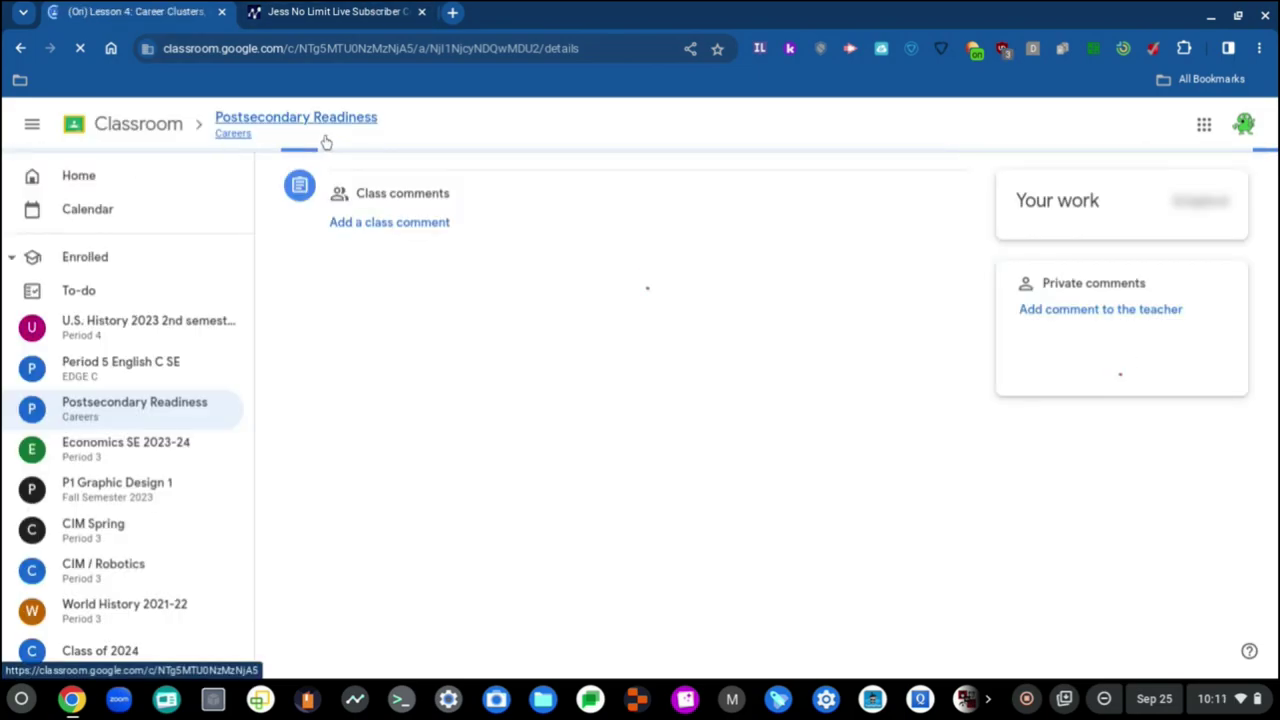
click(325, 140)
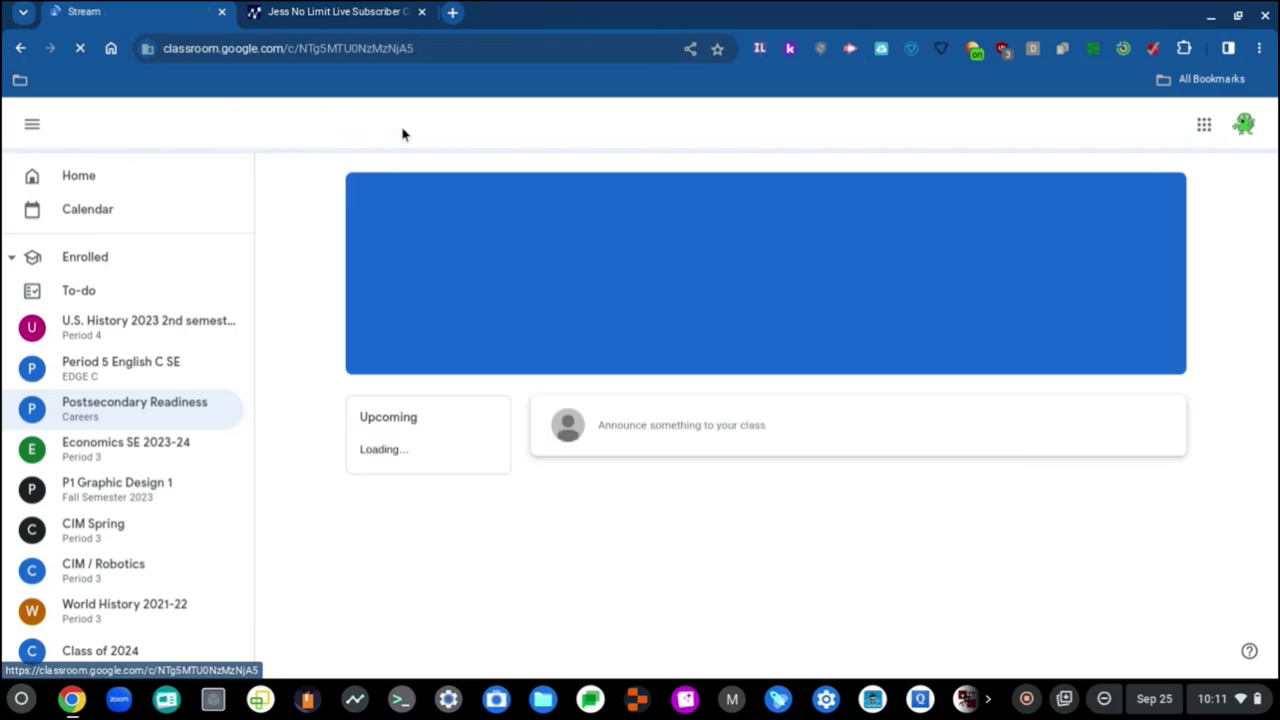
- Open the assignment "Vocabulary Lesson 4: Exploring Career Options" from the class's upcoming work, along with its glossary PDF
scroll(514, 297, down, 1)
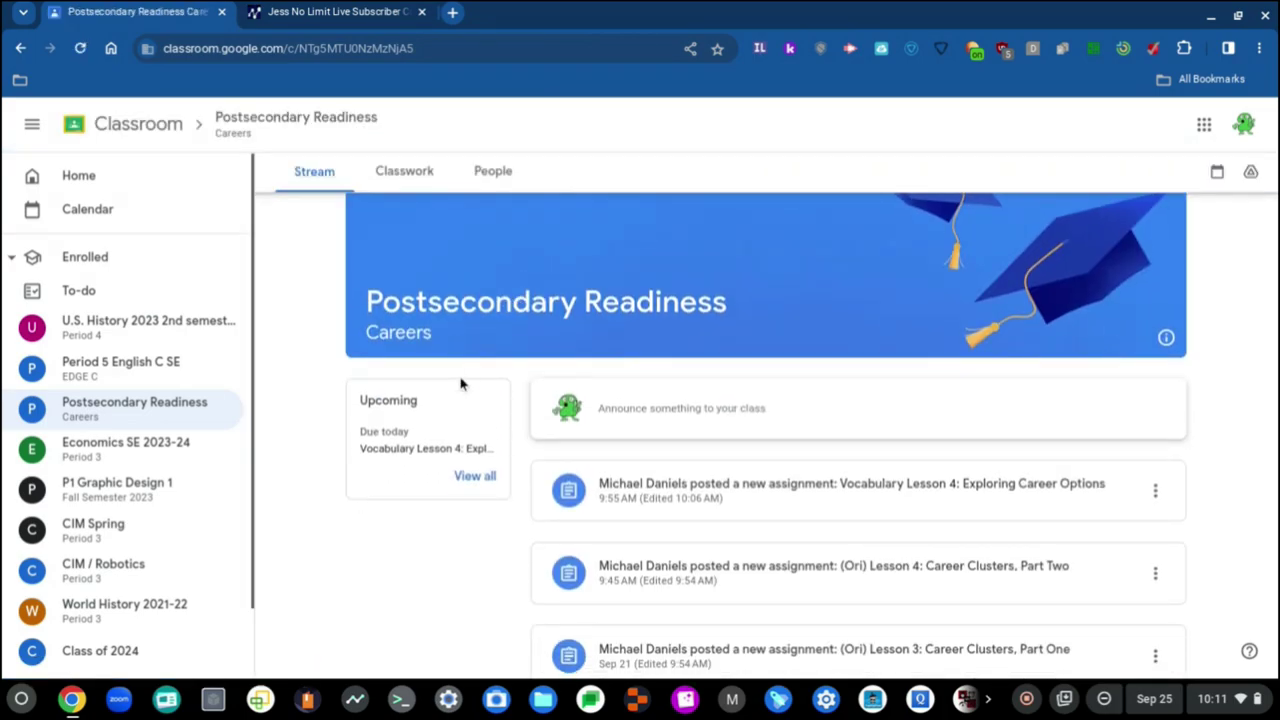
click(474, 476)
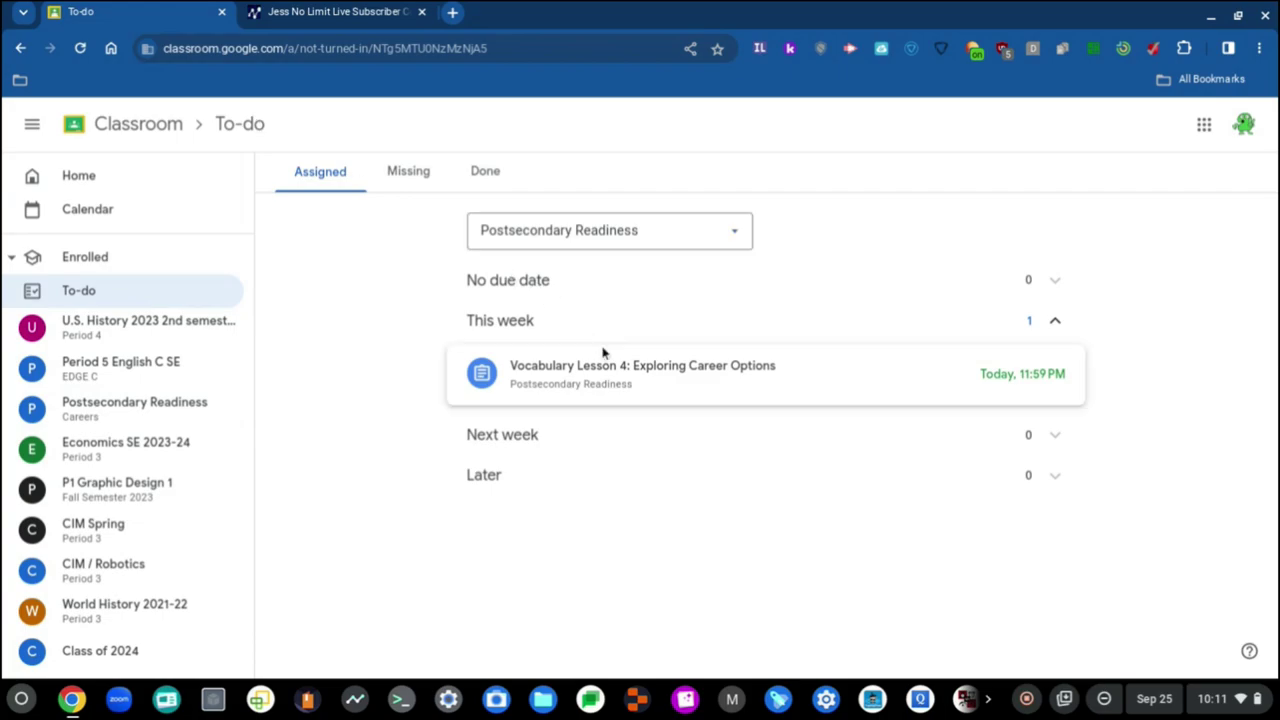
click(596, 391)
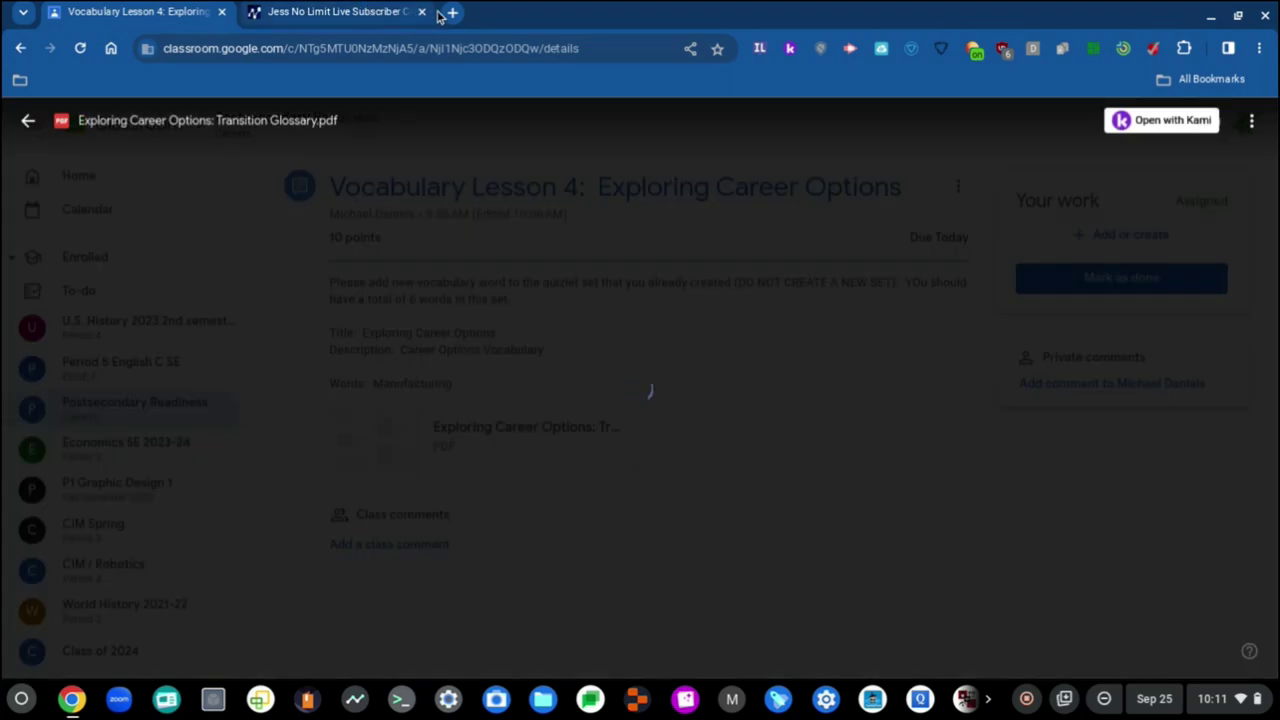
- Open Quizlet in a new browser tab placed directly after the Classroom tab
click(449, 12)
drag(491, 6, 338, 6)
text(qu)
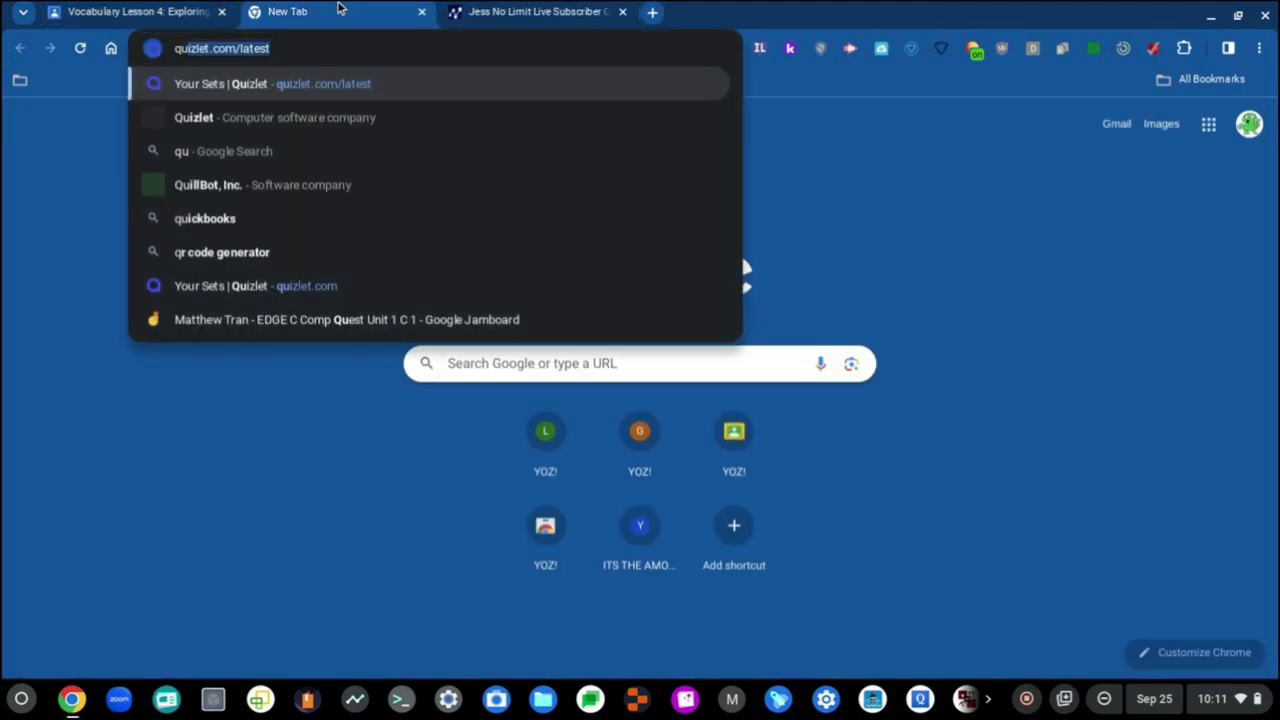
text(iz)
key(Return)
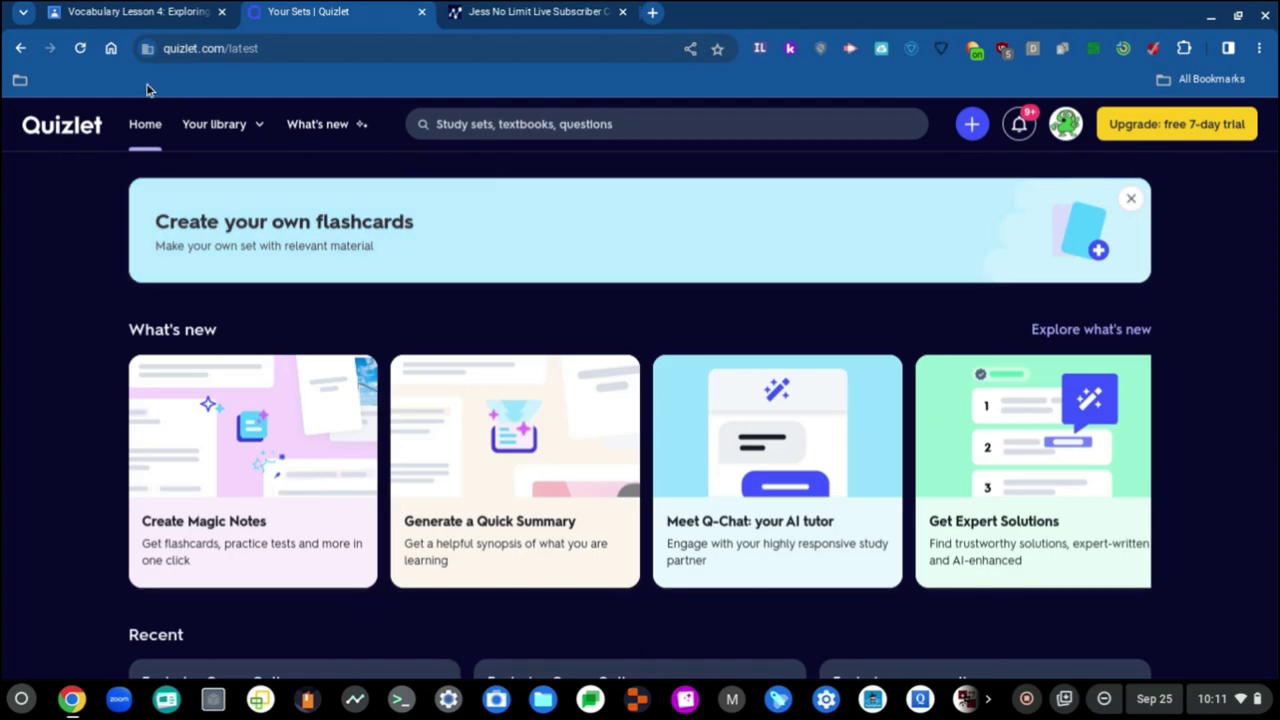
- Open the student's own "Exploring Career Options" study set from the library and dismiss the Quizlet Plus offer
click(260, 134)
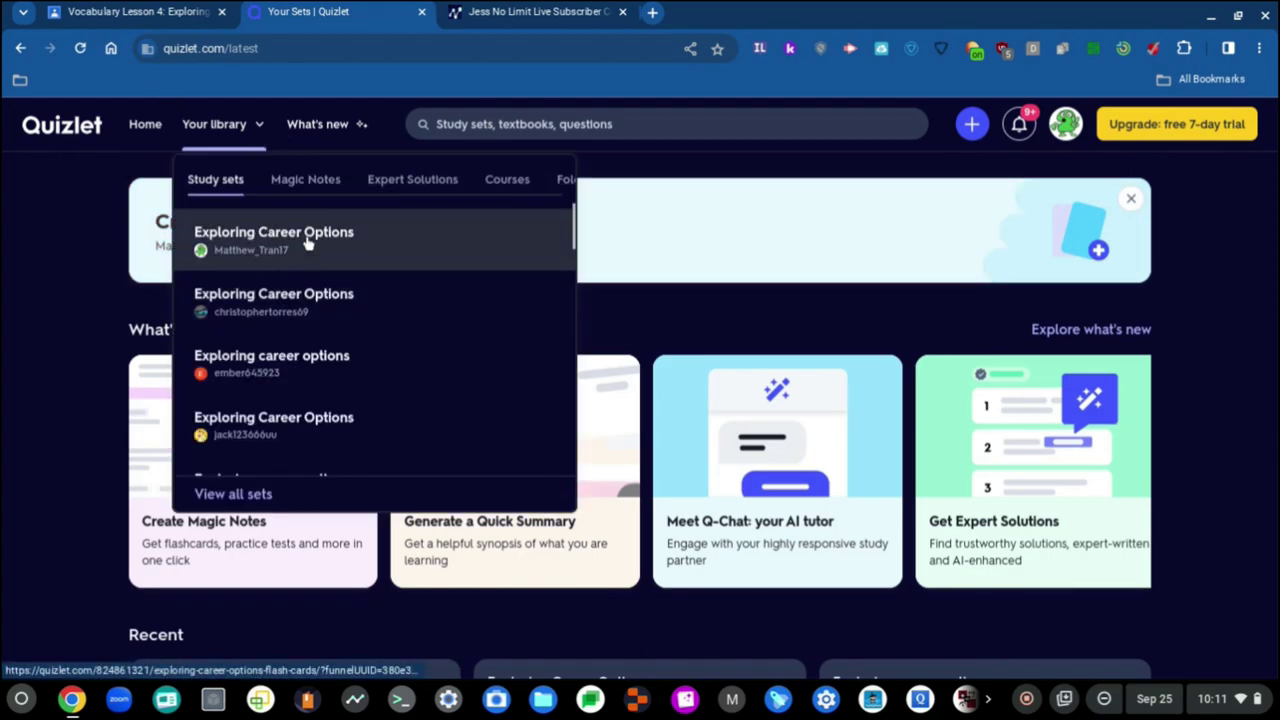
click(307, 242)
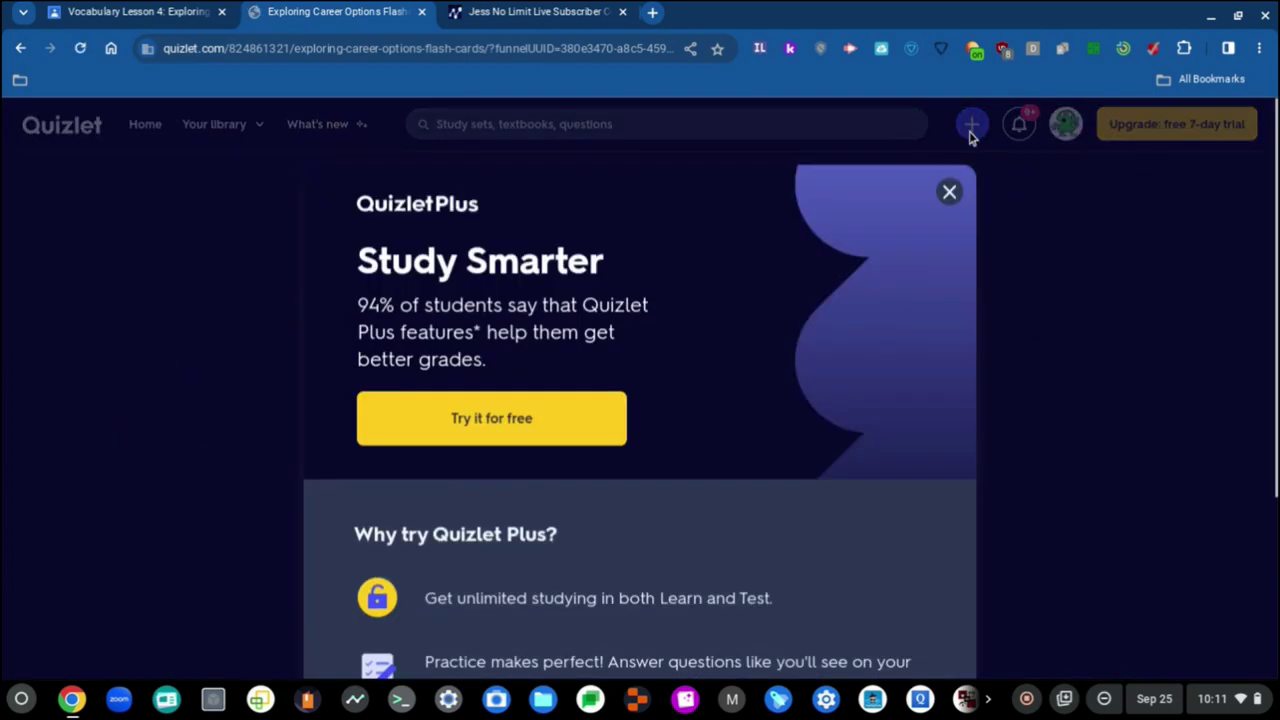
click(949, 193)
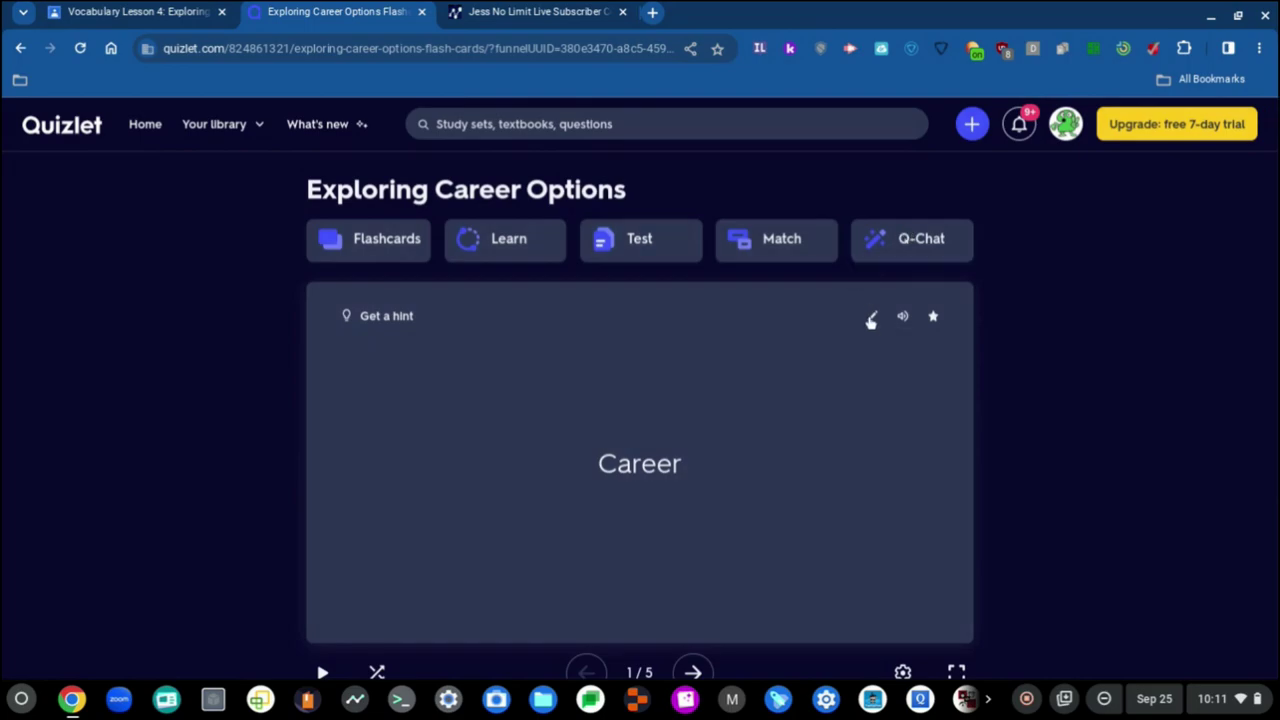
- Open the whole study set for editing and add an empty sixth card after Career Cluster
click(871, 316)
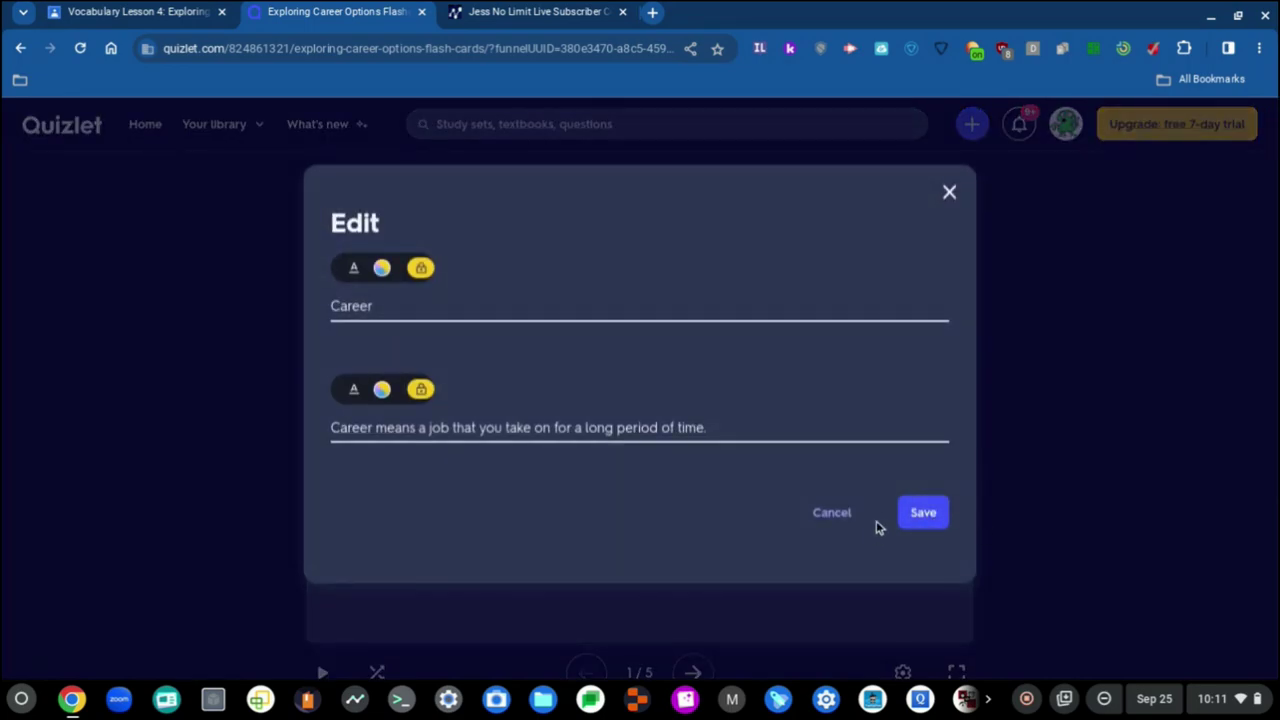
click(843, 515)
scroll(843, 523, down, 1)
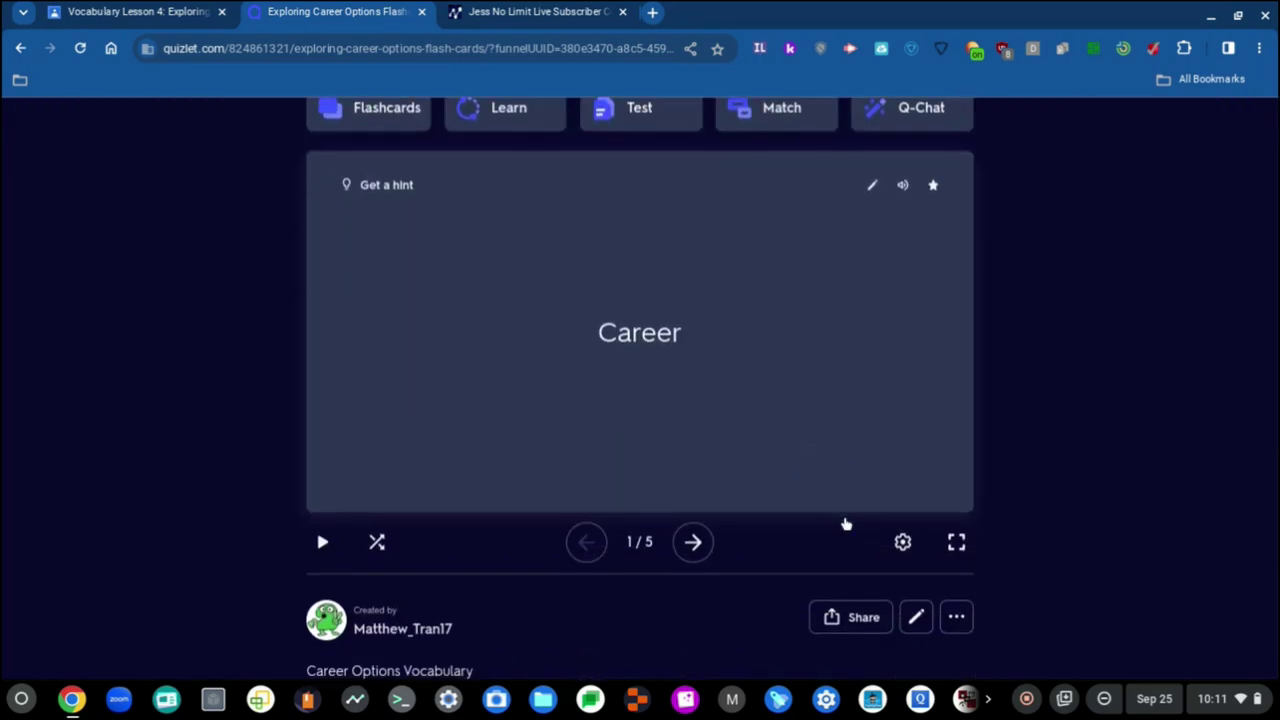
click(916, 621)
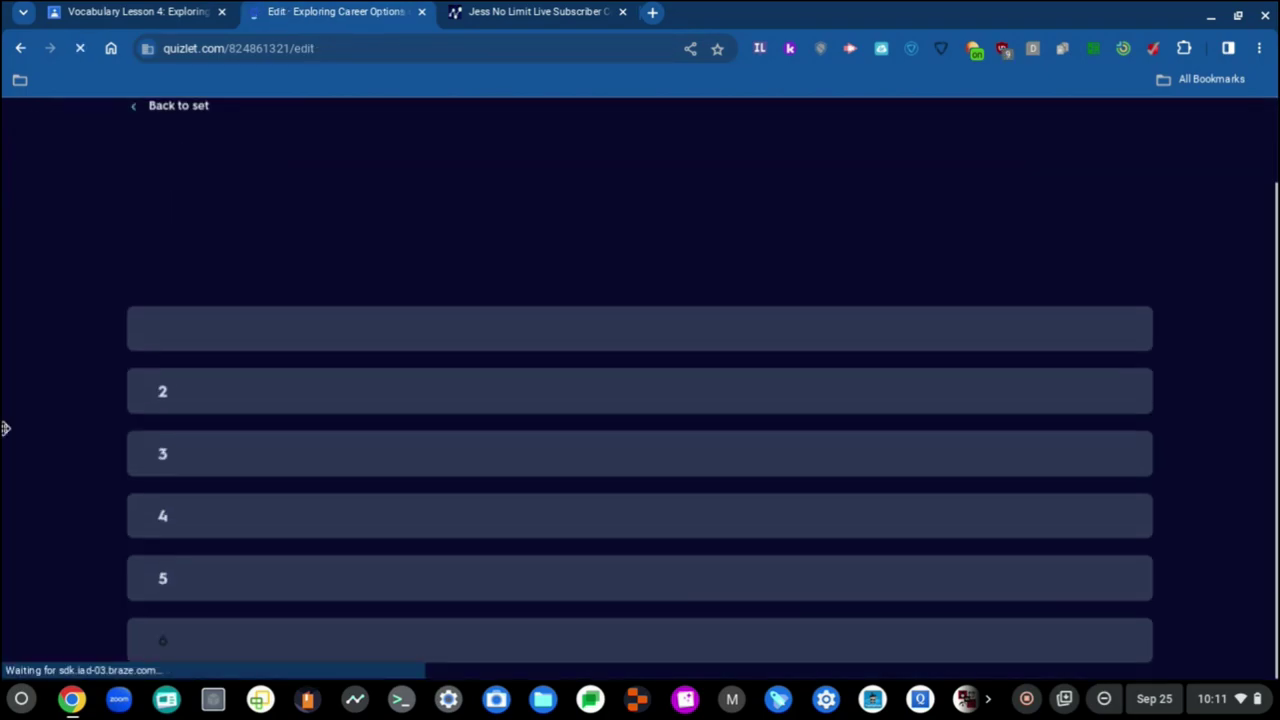
scroll(12, 427, down, 3)
scroll(12, 427, down, 5)
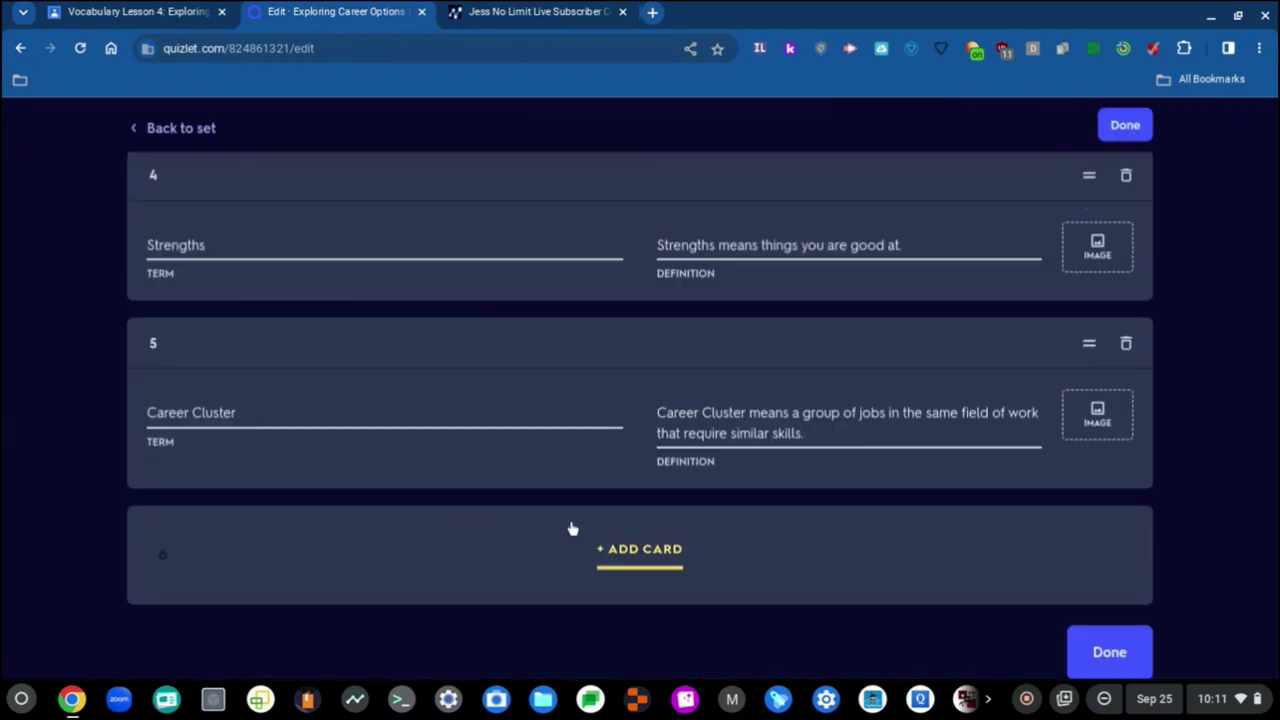
click(645, 548)
scroll(5, 428, down, 1)
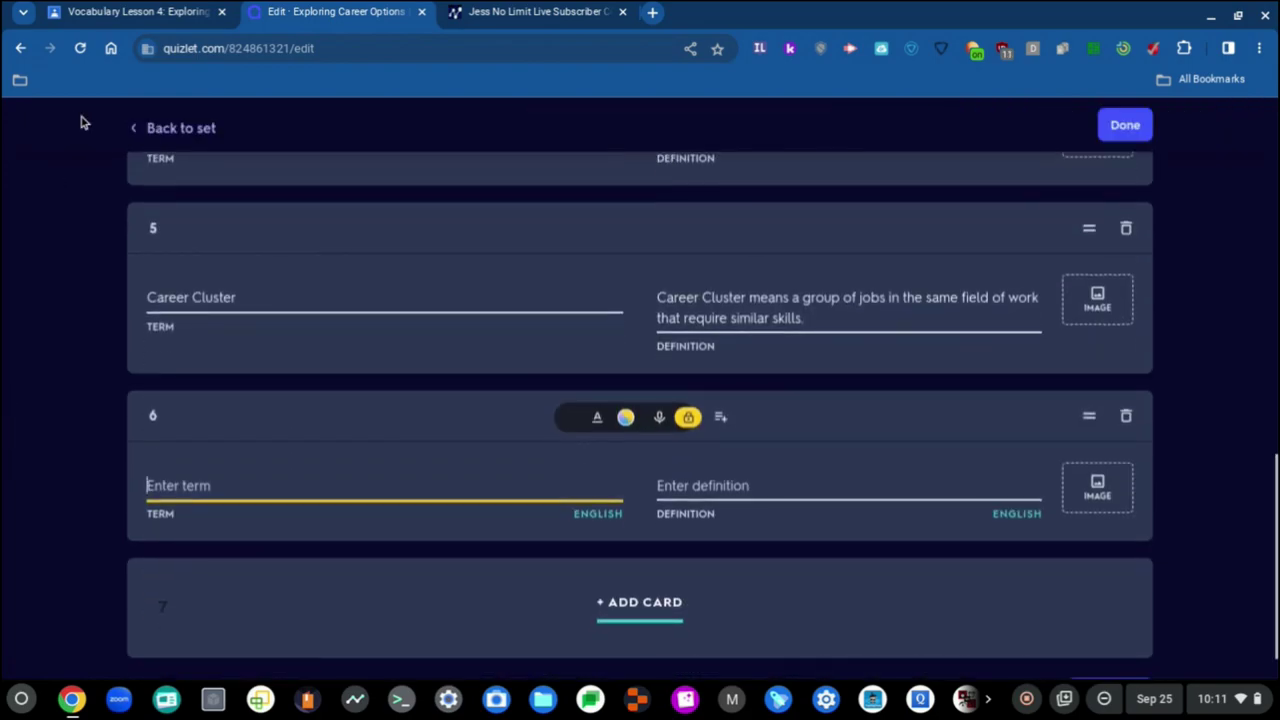
- Copy the word "Manufacturing" from the Classroom assignment and enter it as the term of card 6 in Quizlet
click(92, 11)
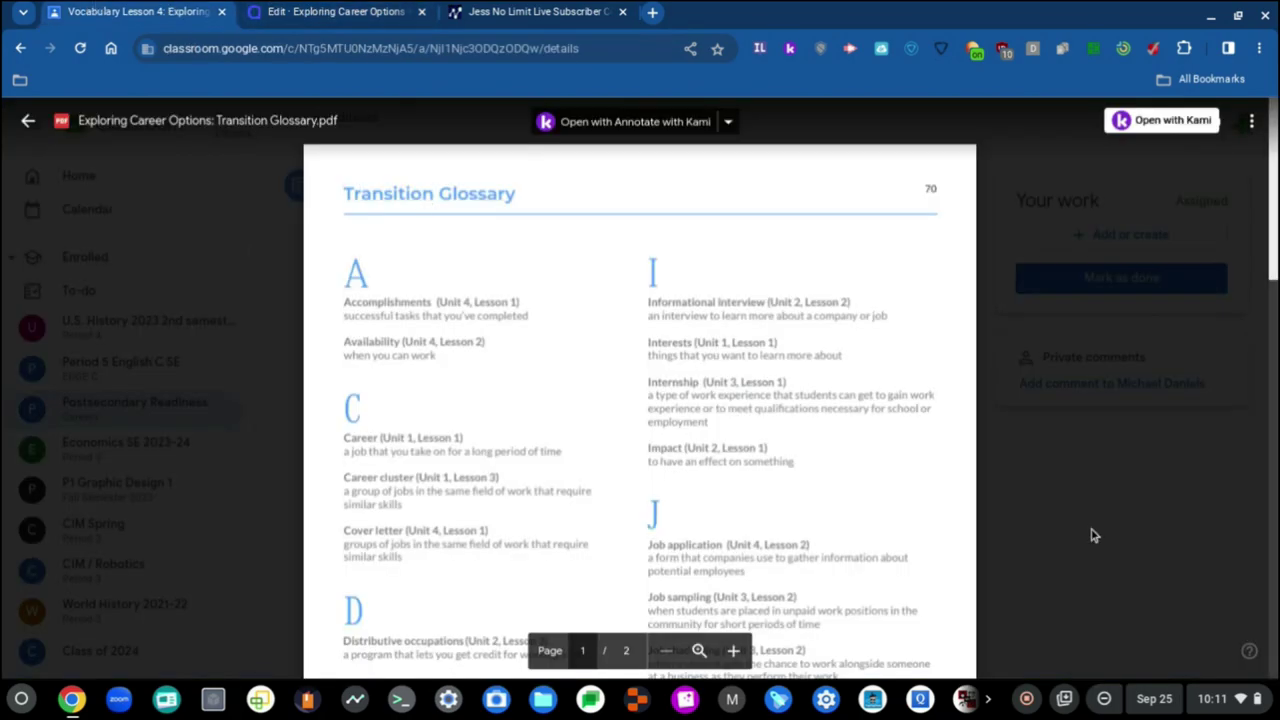
click(1120, 557)
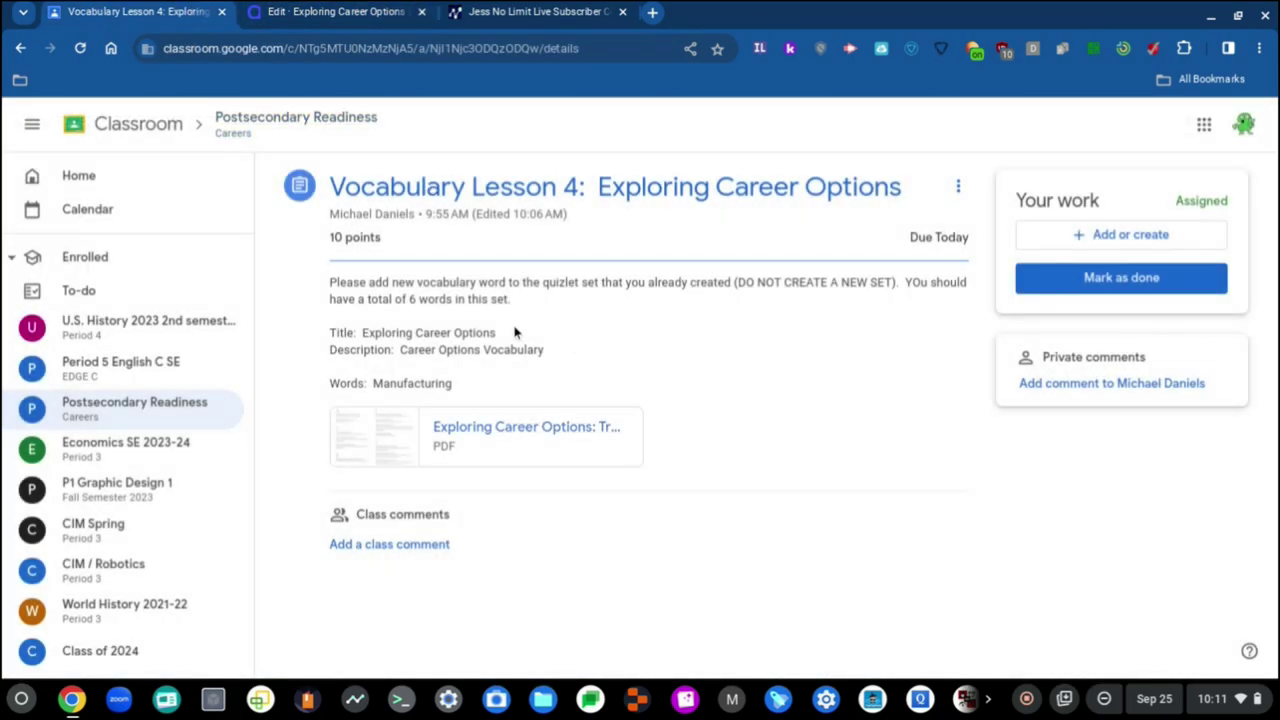
double_click(428, 383)
key(ctrl+c)
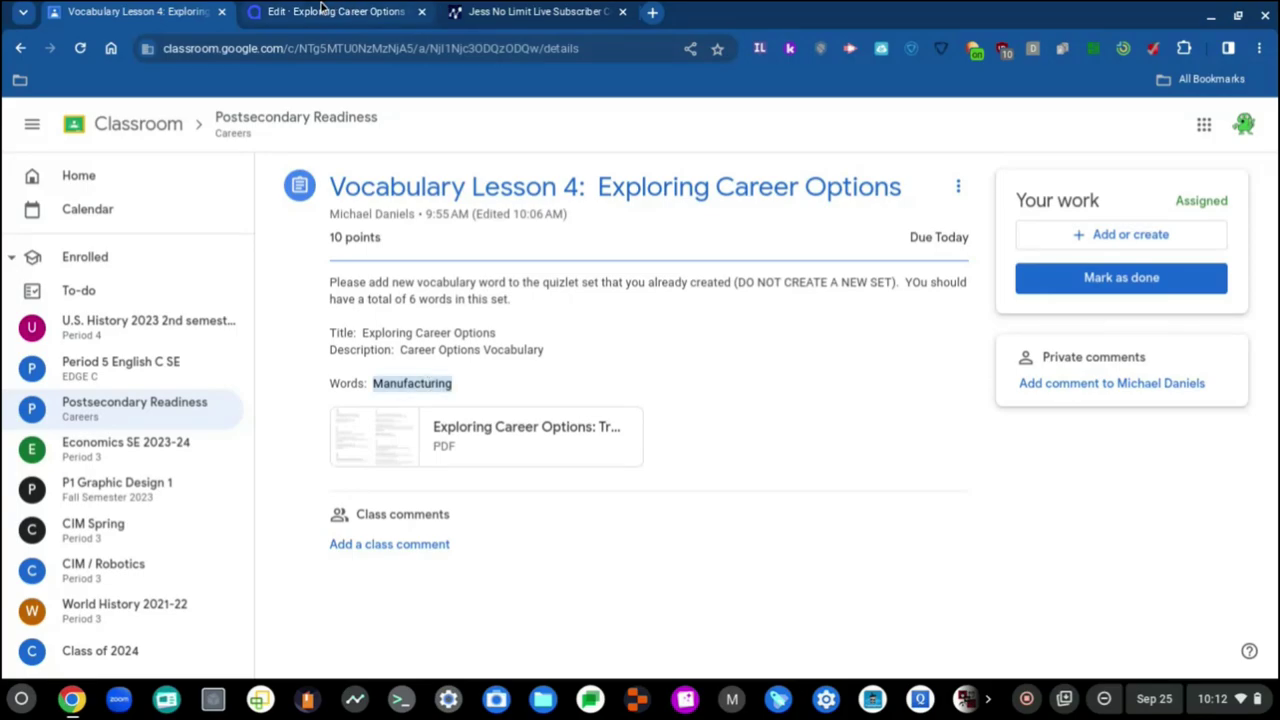
click(336, 11)
key(ctrl+v)
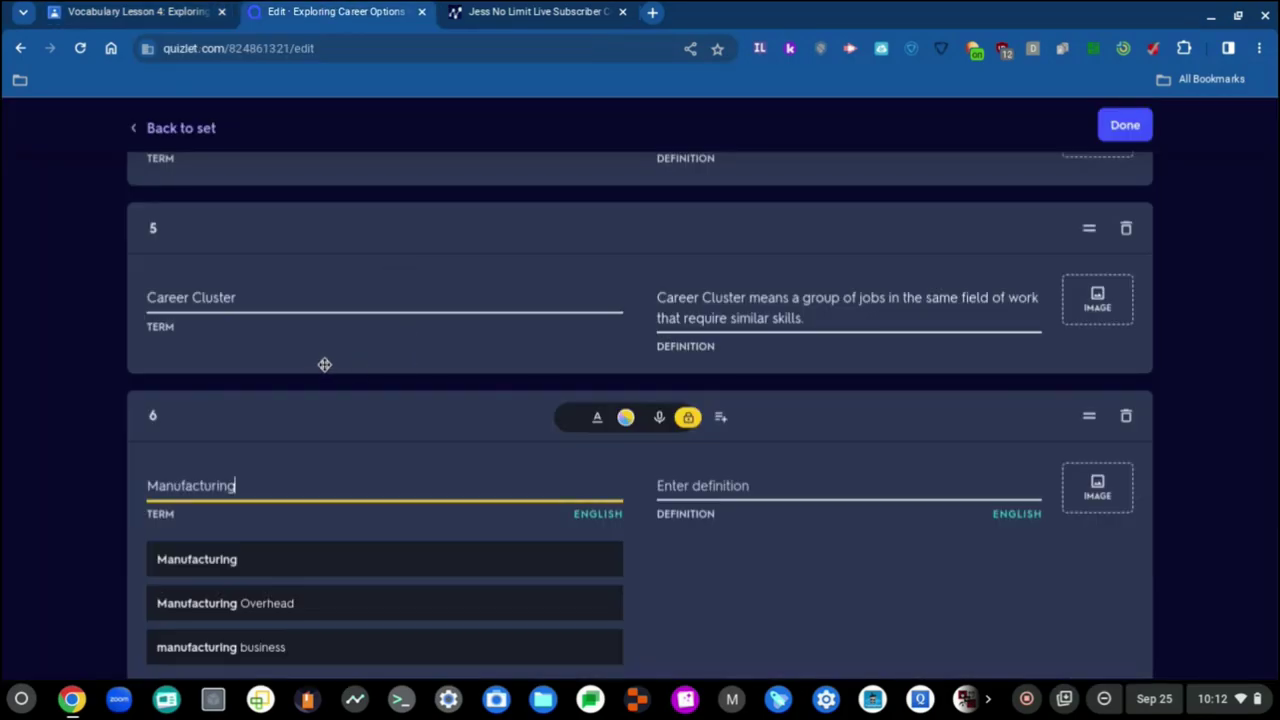
click(30, 376)
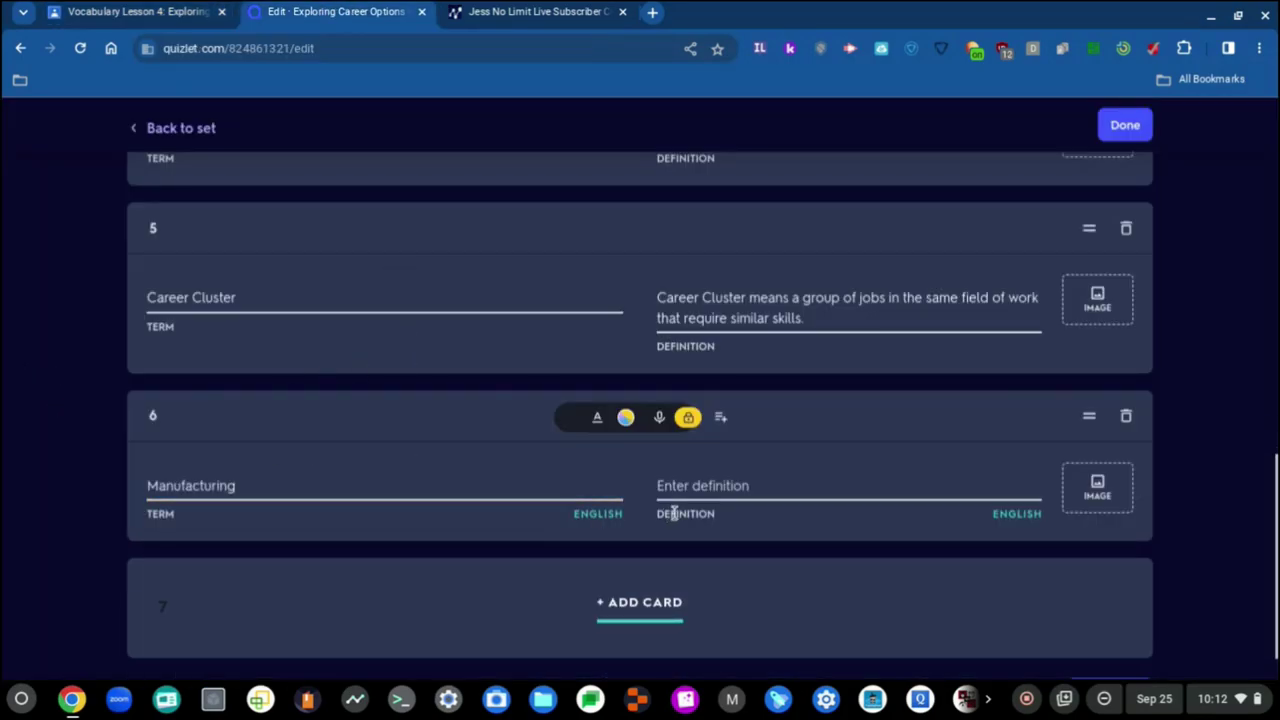
- Return to the Vocabulary Lesson 4 assignment in Classroom and open its attached Transition Glossary PDF
click(698, 484)
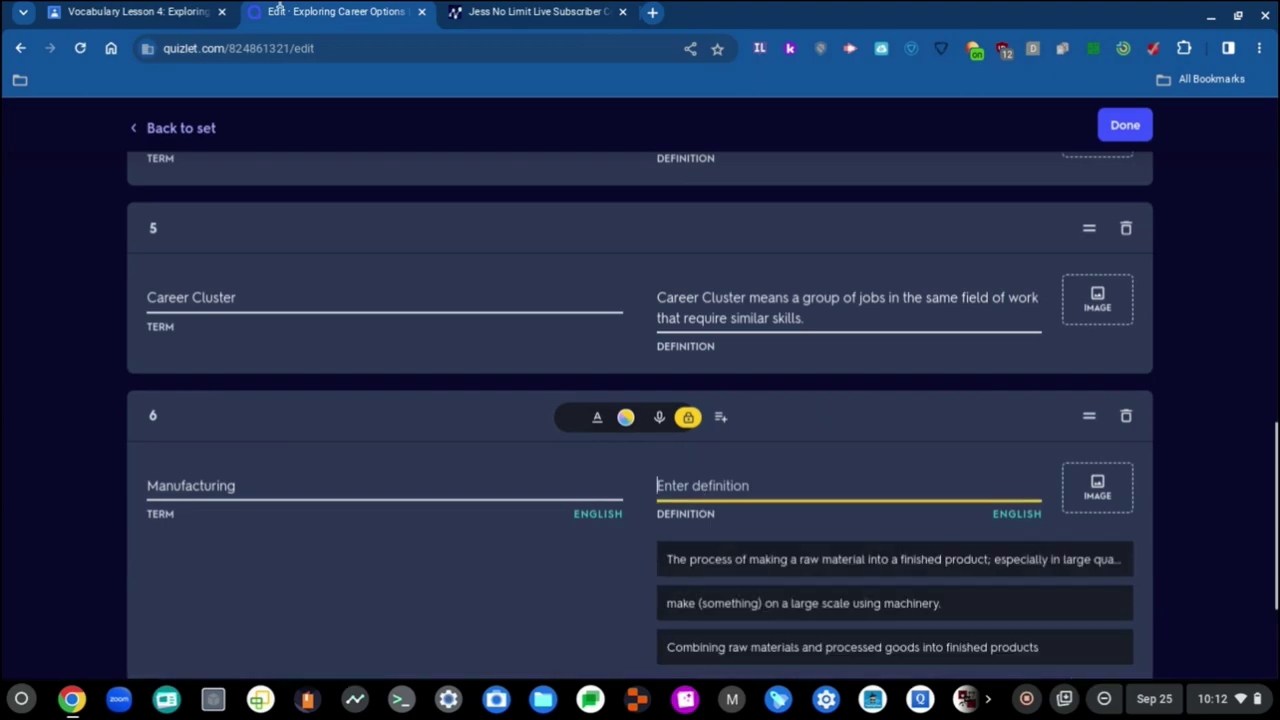
click(135, 11)
click(592, 413)
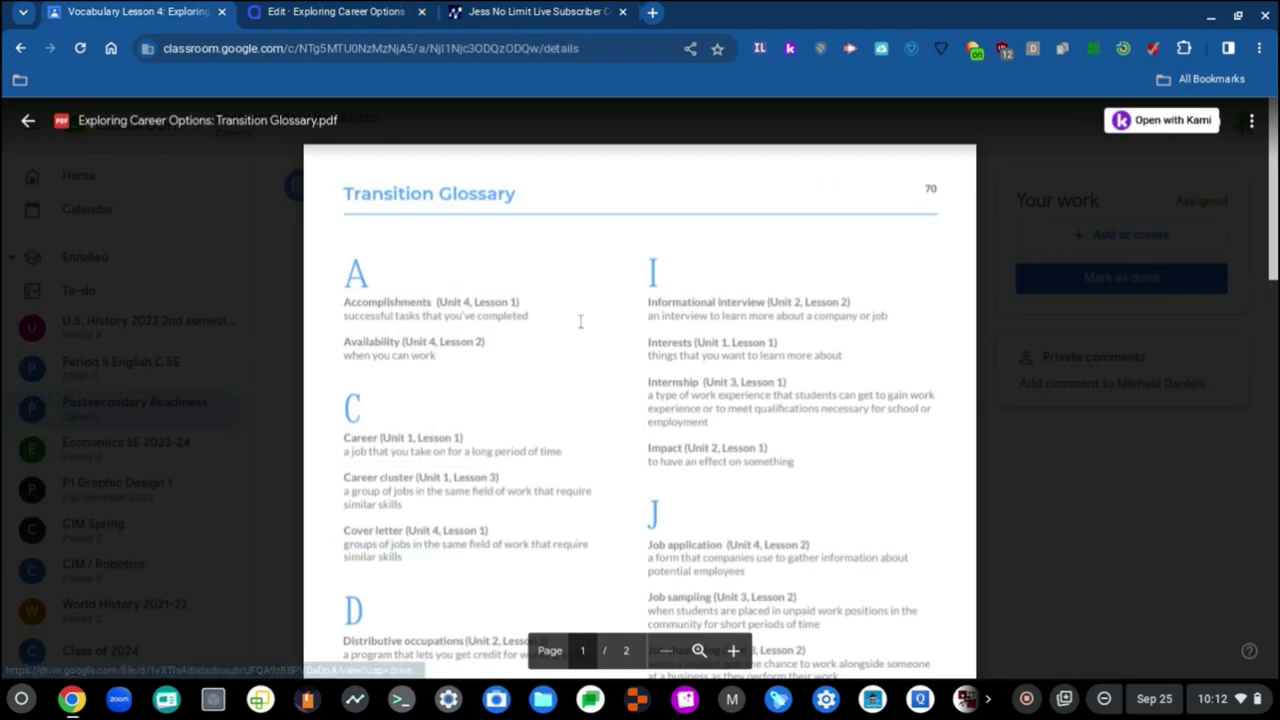
- Enlarge the Transition Glossary and look through its alphabetical entries for the Unit 1, Lesson 4 term Manufacturing and its definition
scroll(565, 320, down, 3)
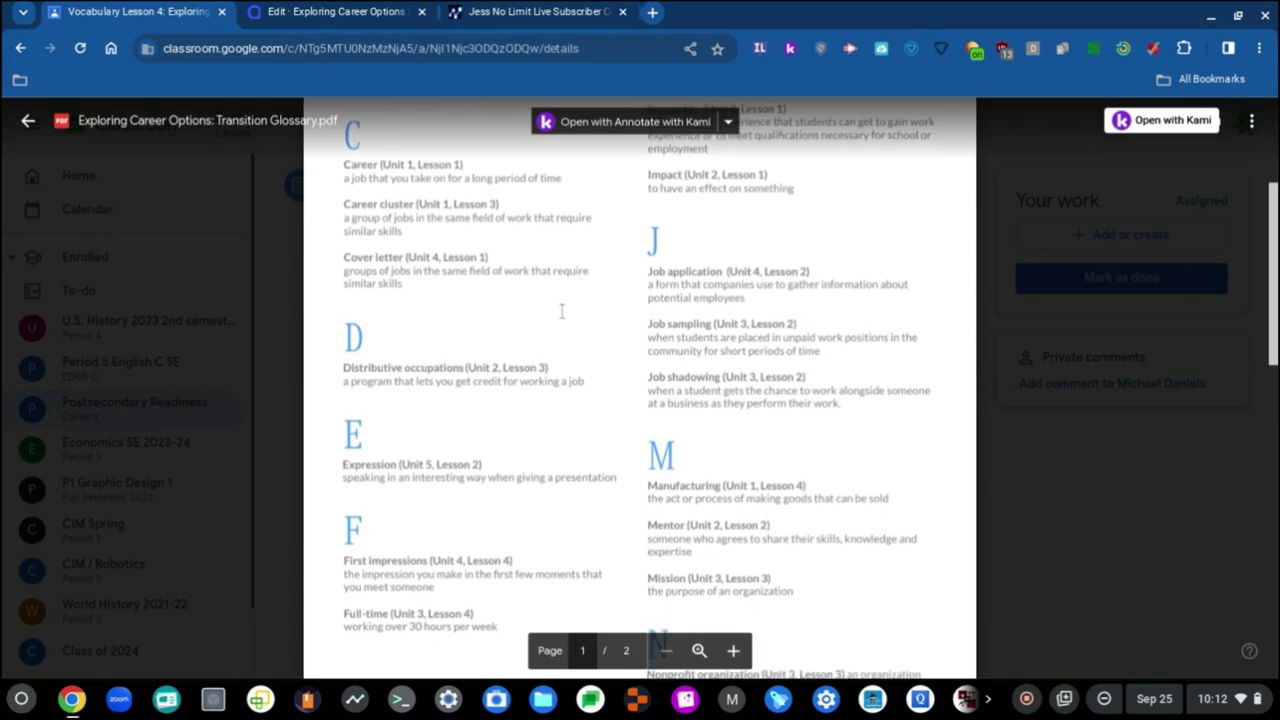
scroll(560, 312, up, 2)
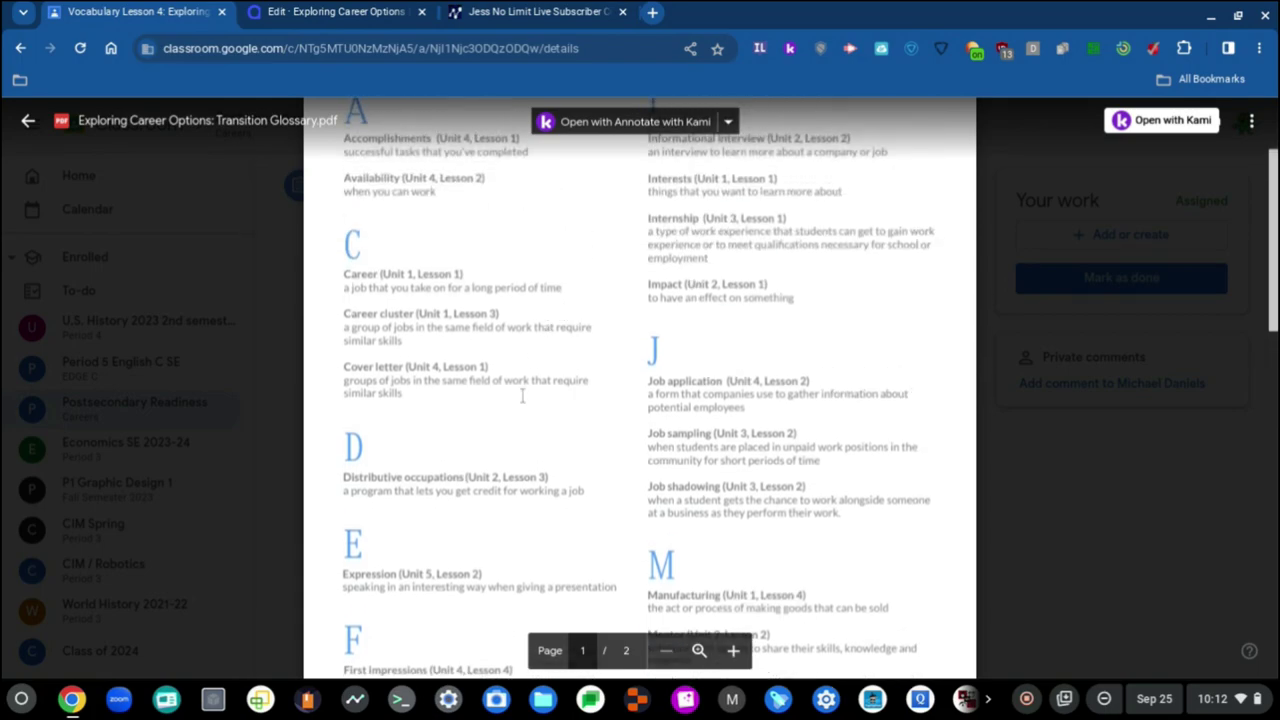
key(ctrl+equal)
scroll(521, 396, down, 2)
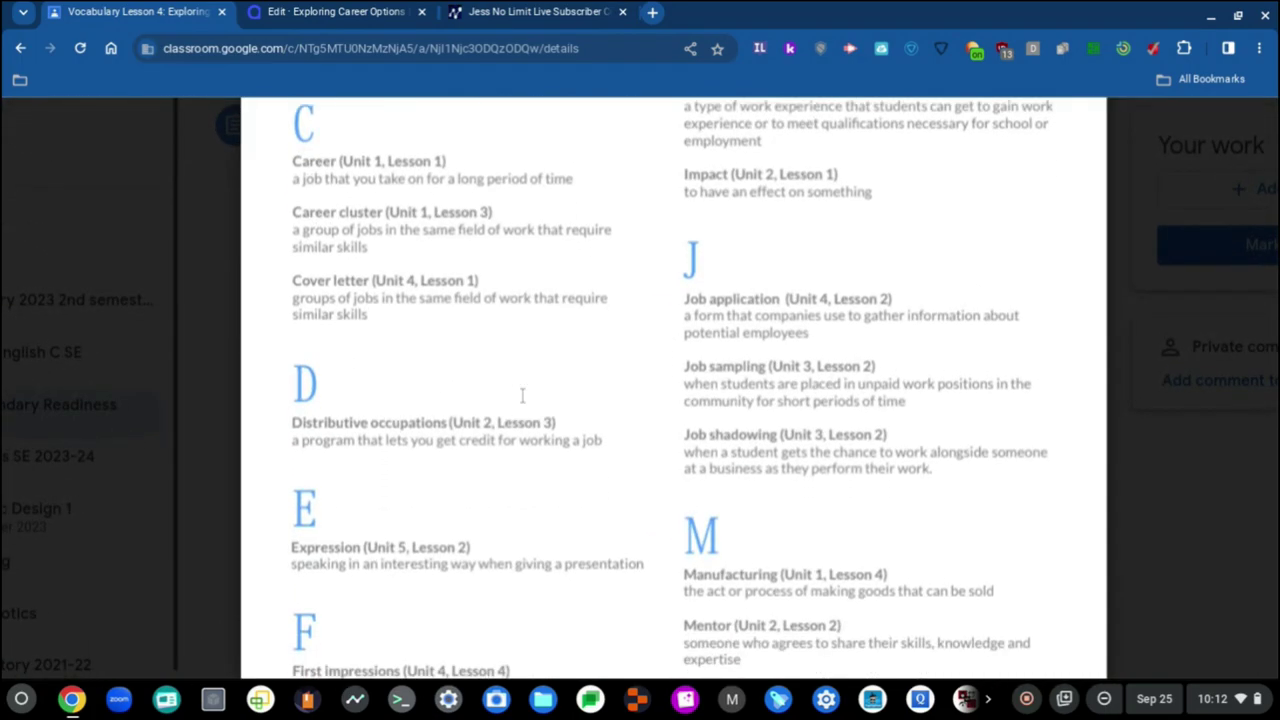
scroll(521, 396, up, 2)
scroll(516, 393, up, 4)
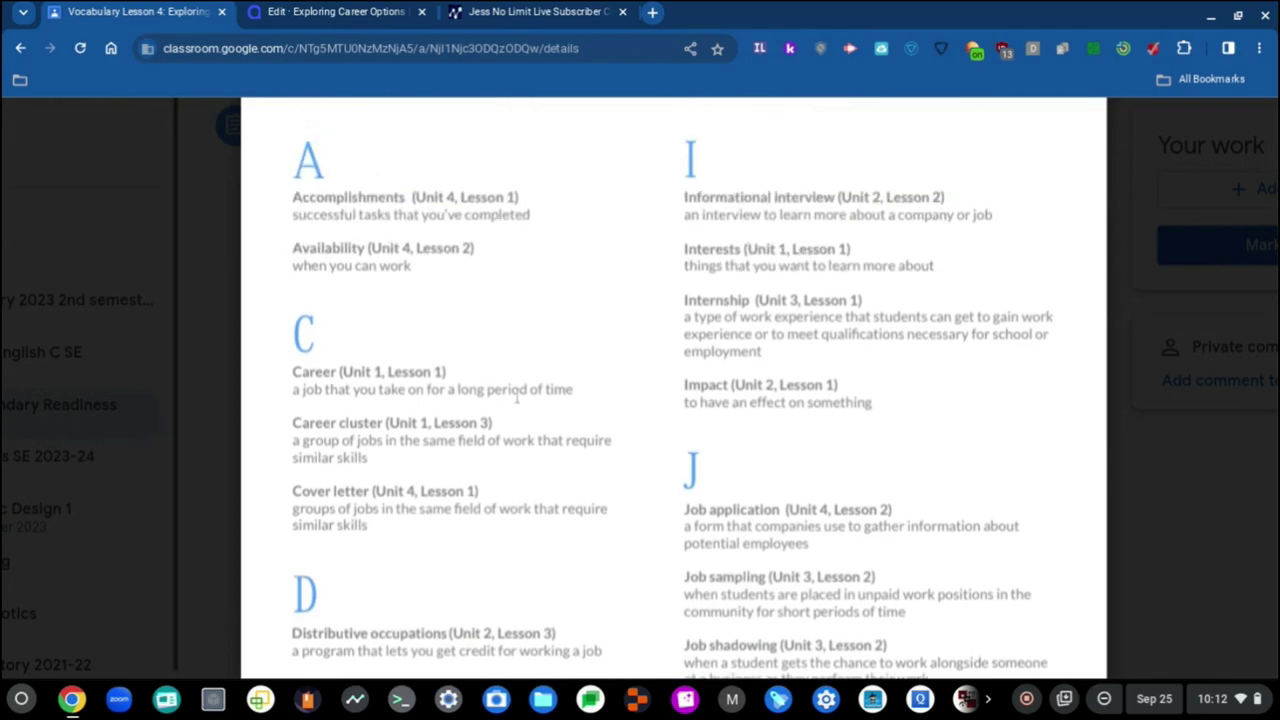
scroll(516, 393, down, 4)
scroll(516, 393, down, 1)
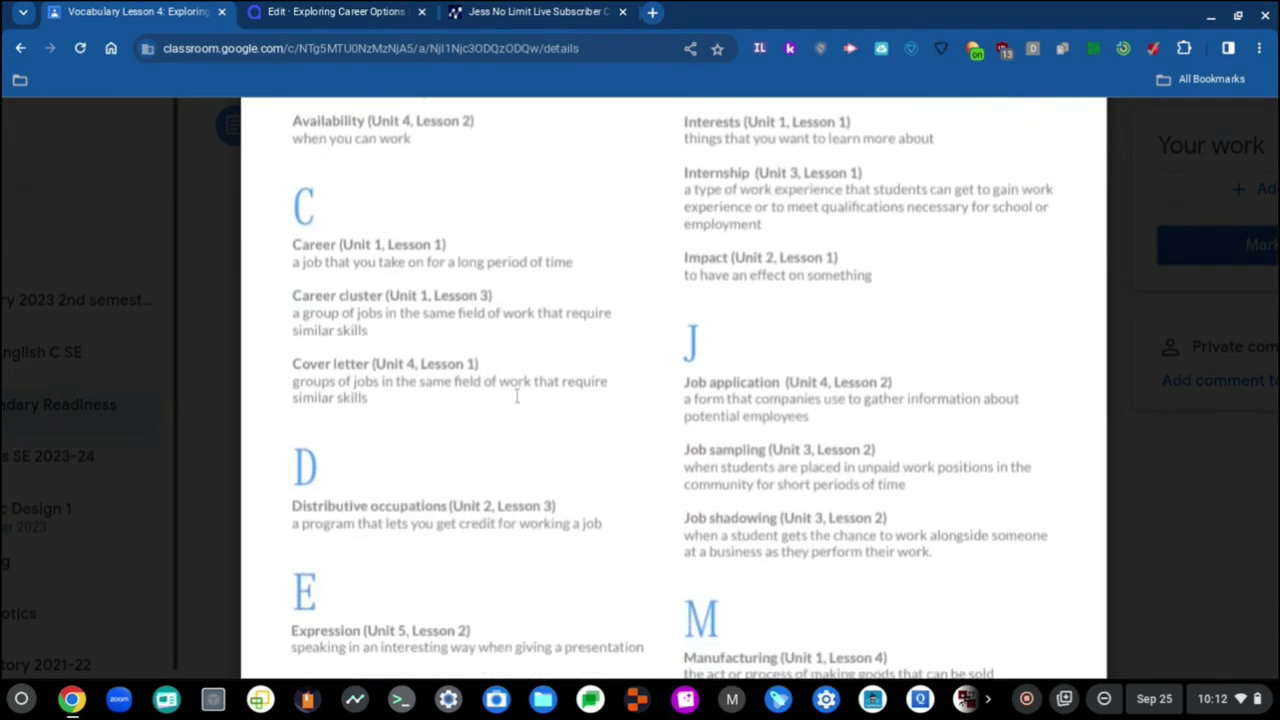
scroll(511, 417, up, 2)
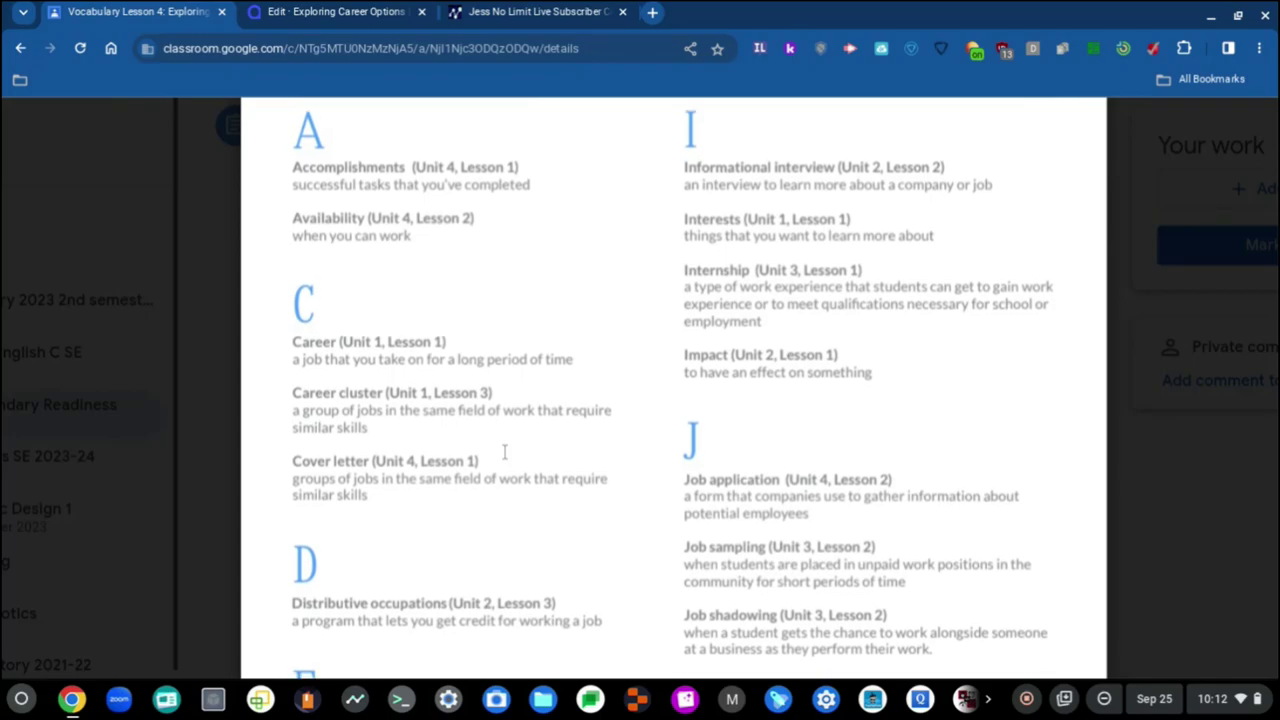
scroll(504, 452, down, 9)
scroll(504, 452, up, 1)
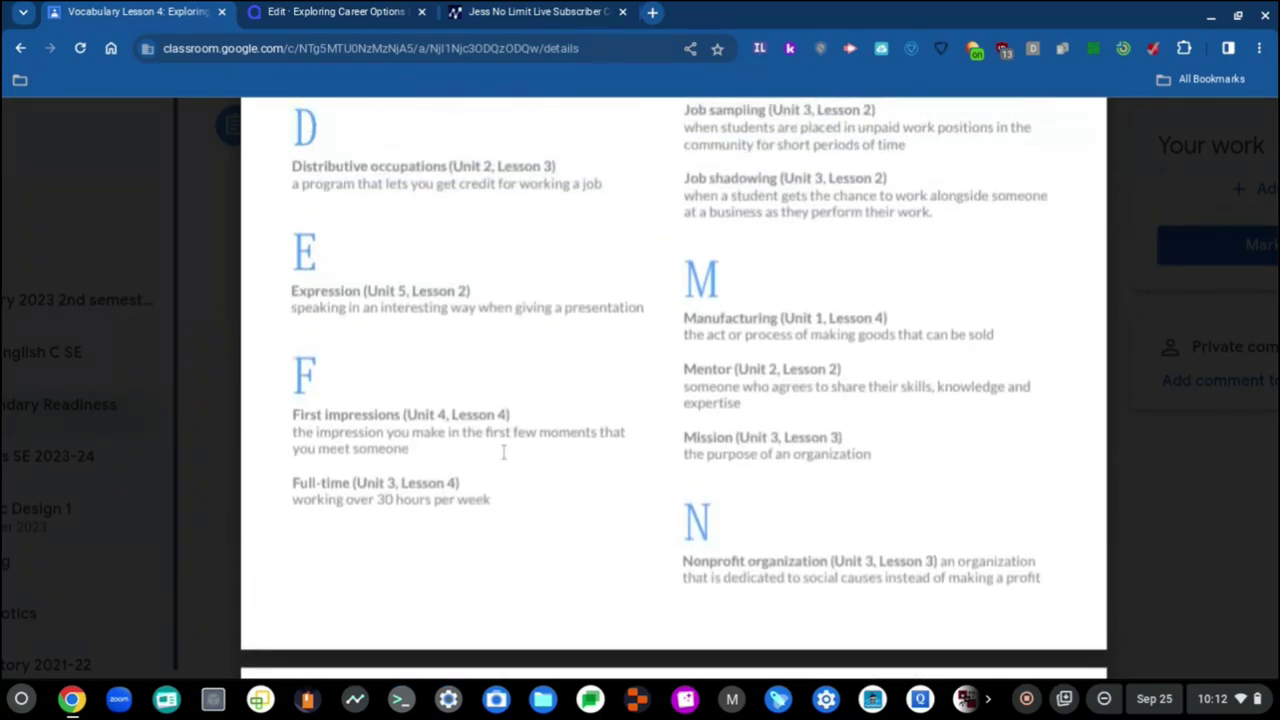